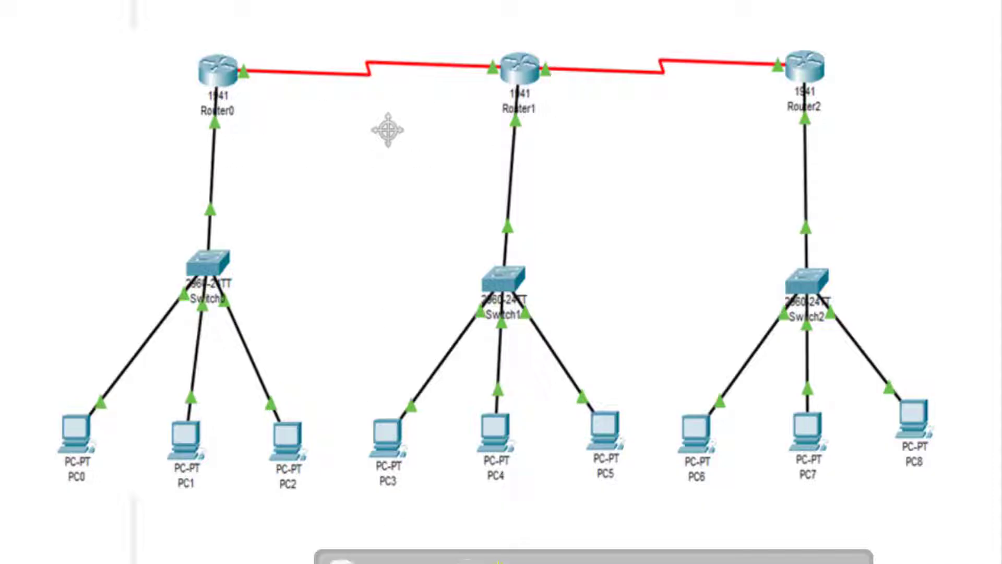
Step: Mark the three router-to-switch links in the topology diagram with freehand check marks
{"action": "mouse_move", "coordinate": [186, 179]}
{"action": "left_mouse_down"}
{"action": "mouse_move", "coordinate": [221, 188]}
{"action": "mouse_move", "coordinate": [239, 172]}
{"action": "left_mouse_up"}
{"action": "left_click_drag", "start_coordinate": [495, 175], "coordinate": [529, 173]}
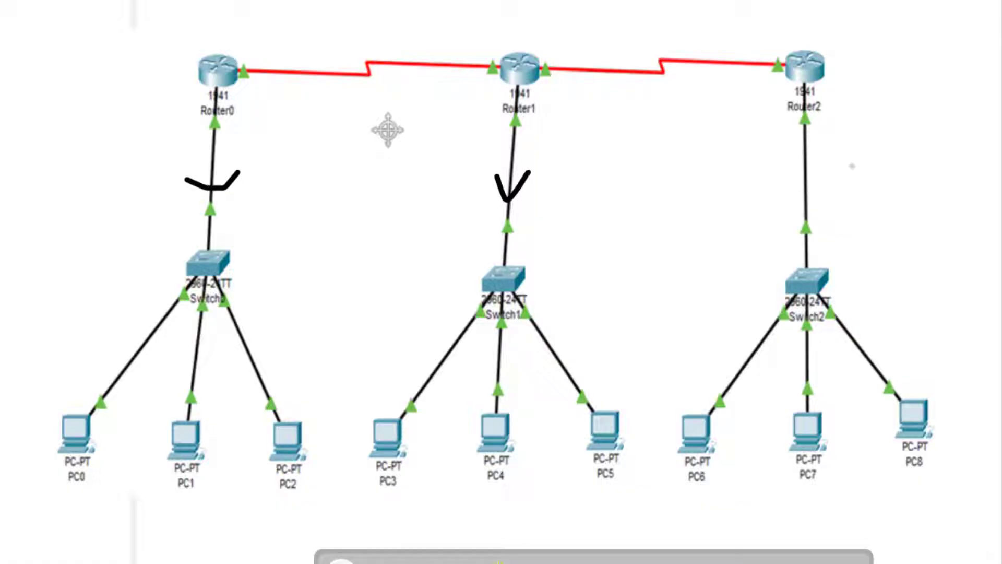
{"action": "left_click_drag", "start_coordinate": [781, 179], "coordinate": [850, 160]}
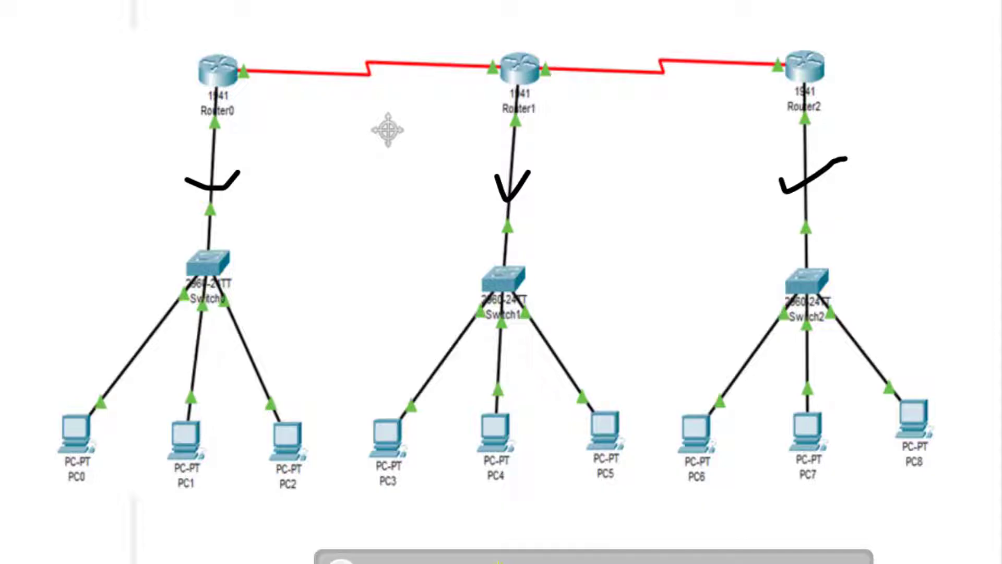
Step: Mark the S0/1/0 interface rows of Router 0 and Router 1 in the addressing table with check marks
{"action": "scroll", "coordinate": [430, 262], "scroll_direction": "down", "scroll_amount": 10}
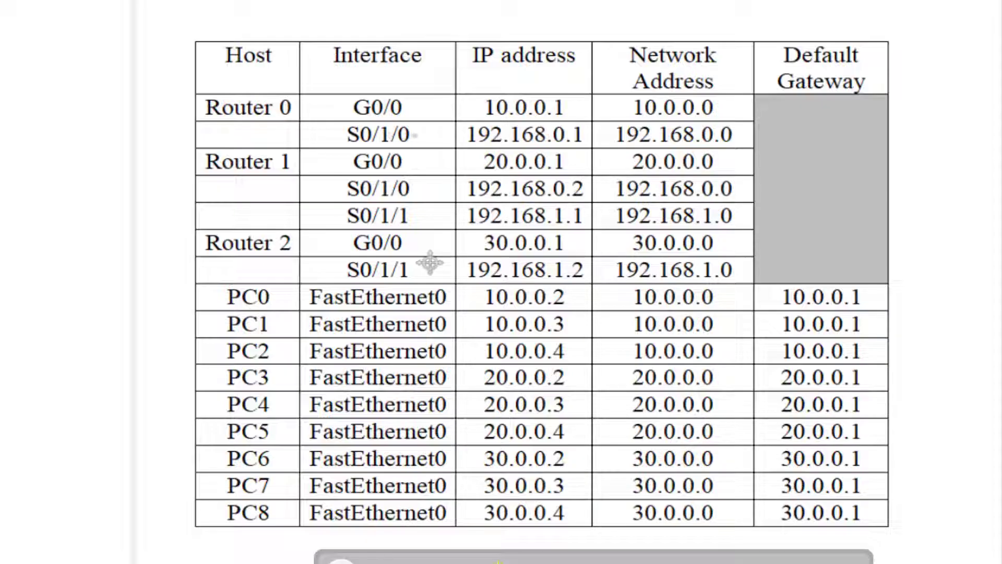
{"action": "left_click_drag", "start_coordinate": [421, 133], "coordinate": [443, 126]}
{"action": "mouse_move", "coordinate": [435, 184]}
{"action": "left_mouse_down"}
{"action": "mouse_move", "coordinate": [441, 194]}
{"action": "mouse_move", "coordinate": [460, 170]}
{"action": "left_mouse_up"}
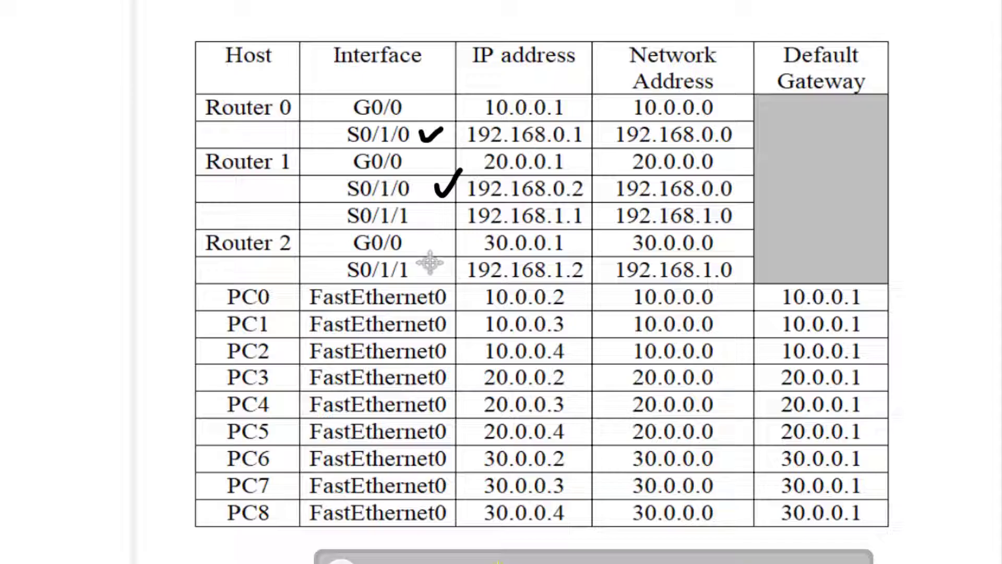
{"action": "left_click_drag", "start_coordinate": [458, 330], "coordinate": [380, 172]}
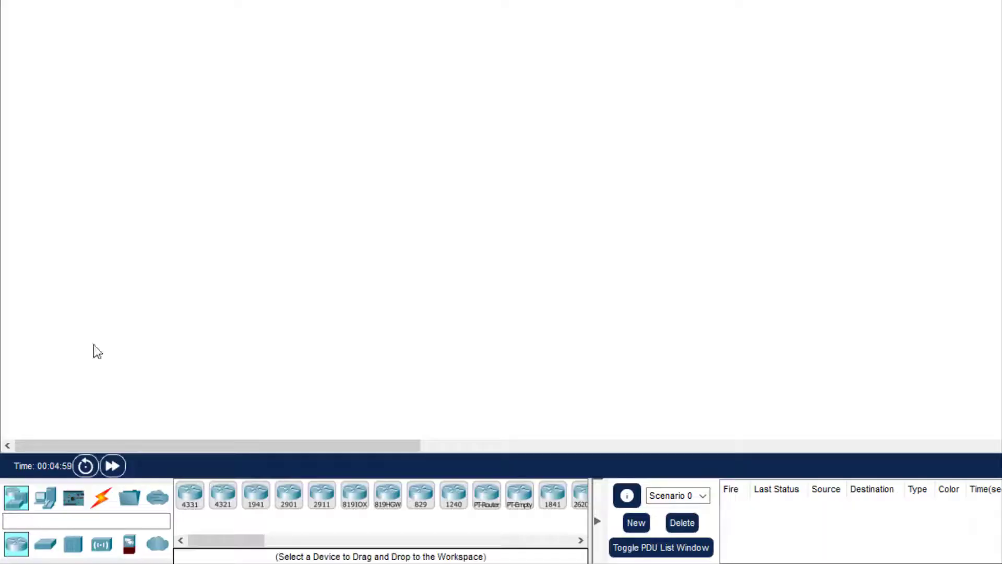
Step: Place three 1941 routers in a row across the upper part of the workspace
{"action": "left_click", "coordinate": [262, 493]}
{"action": "left_click", "coordinate": [179, 111]}
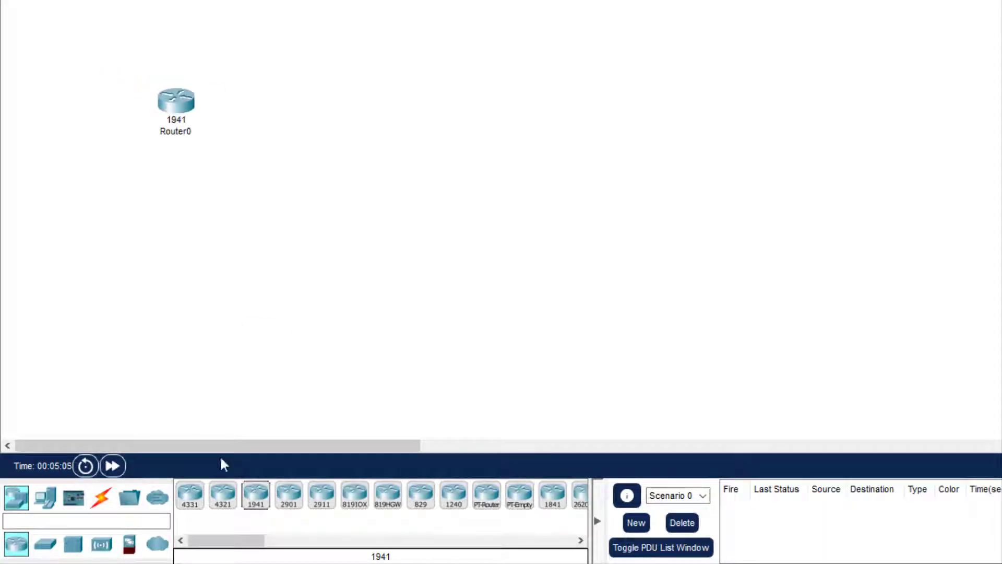
{"action": "left_click", "coordinate": [256, 493]}
{"action": "left_click", "coordinate": [467, 106]}
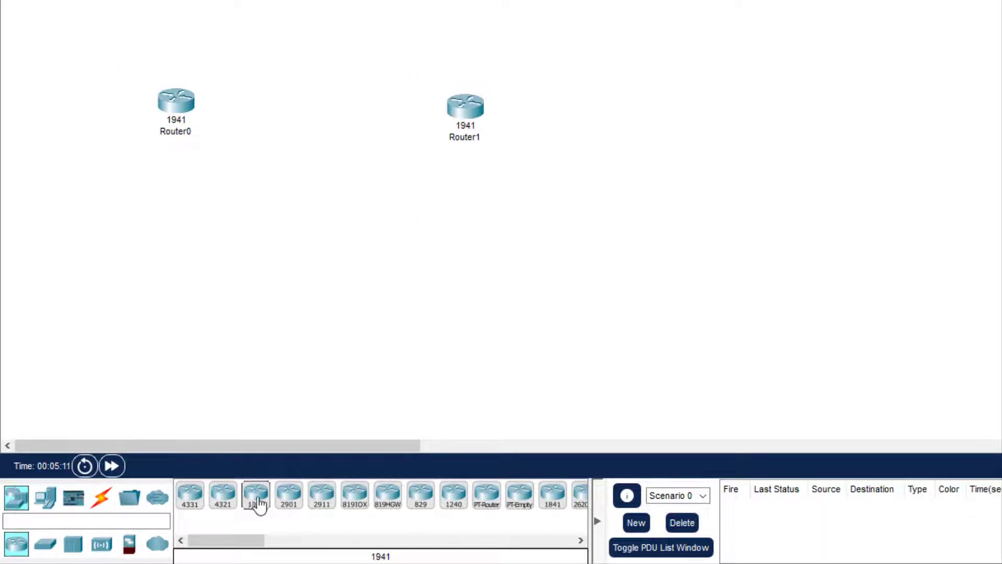
{"action": "left_click", "coordinate": [256, 496]}
{"action": "left_click", "coordinate": [762, 116]}
Step: Place three 2960 switches, one below each router
{"action": "left_click", "coordinate": [44, 543]}
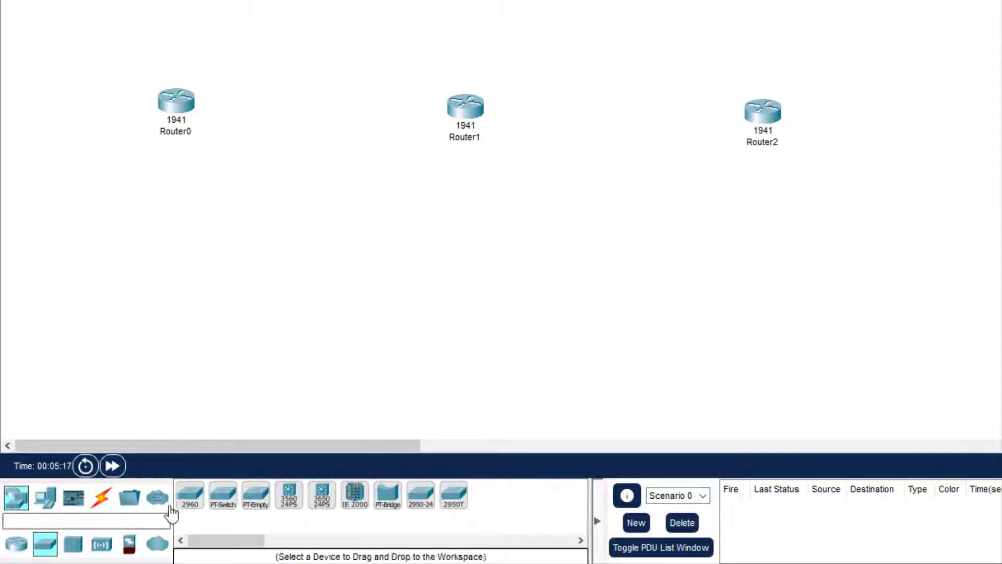
{"action": "left_click", "coordinate": [189, 494]}
{"action": "left_click", "coordinate": [170, 241]}
{"action": "left_click", "coordinate": [189, 493]}
{"action": "left_click", "coordinate": [470, 255]}
{"action": "left_click", "coordinate": [190, 493]}
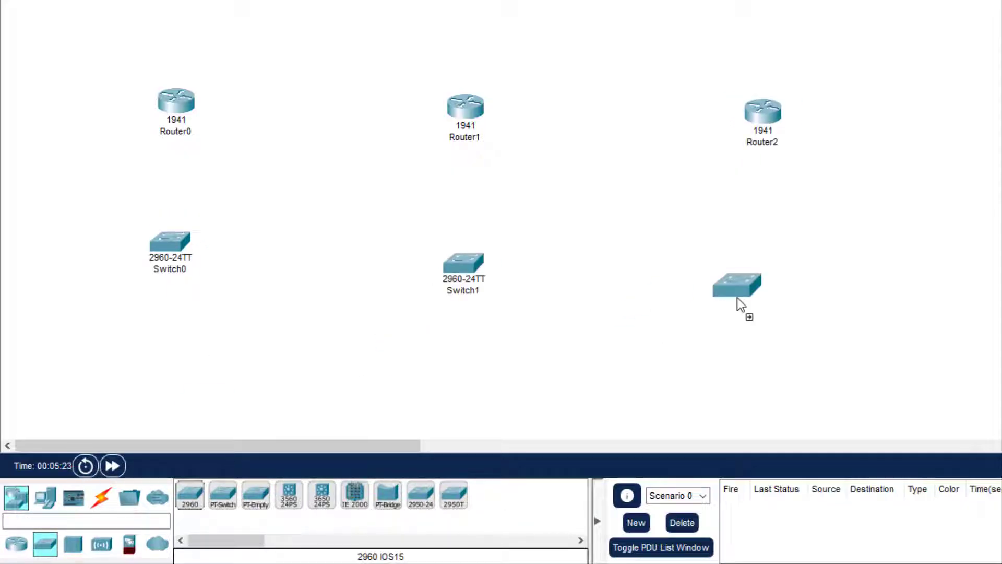
{"action": "left_click", "coordinate": [760, 254]}
Step: Place three PCs below Switch0 and move them closer together under the switch
{"action": "left_click", "coordinate": [45, 495]}
{"action": "left_click", "coordinate": [189, 493]}
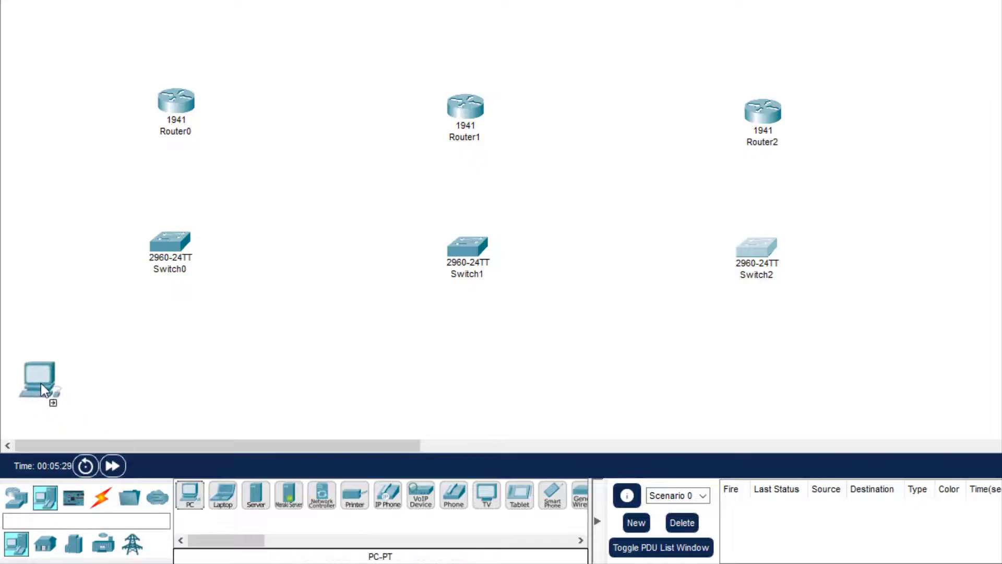
{"action": "left_click", "coordinate": [39, 405]}
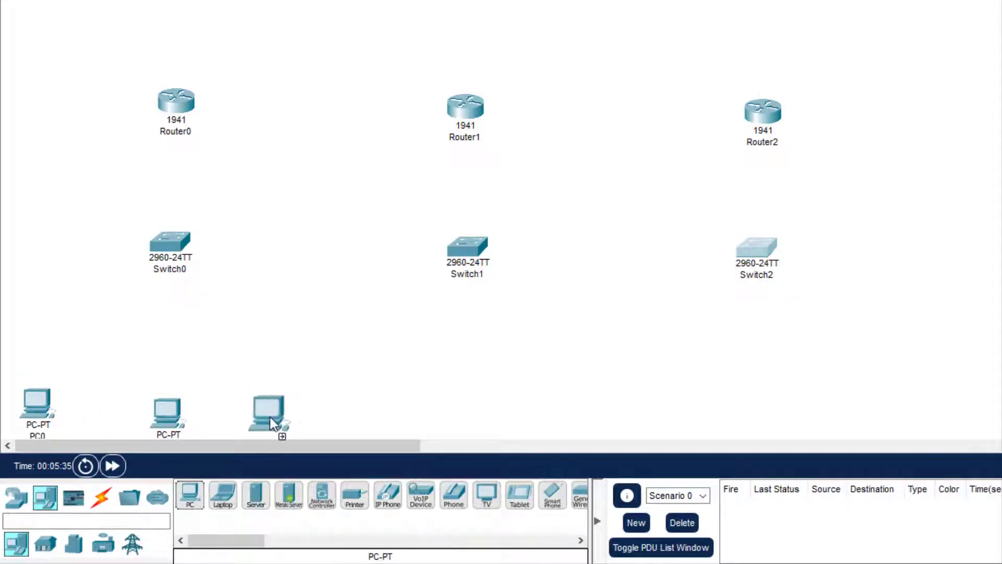
{"action": "left_click", "coordinate": [270, 416]}
{"action": "left_click_drag", "start_coordinate": [170, 416], "coordinate": [155, 408]}
{"action": "left_click_drag", "start_coordinate": [36, 404], "coordinate": [84, 410]}
{"action": "left_click_drag", "start_coordinate": [255, 407], "coordinate": [182, 405]}
Step: Place three PCs below Switch1 and move them up into an even row
{"action": "left_click", "coordinate": [190, 493]}
{"action": "left_click", "coordinate": [345, 410]}
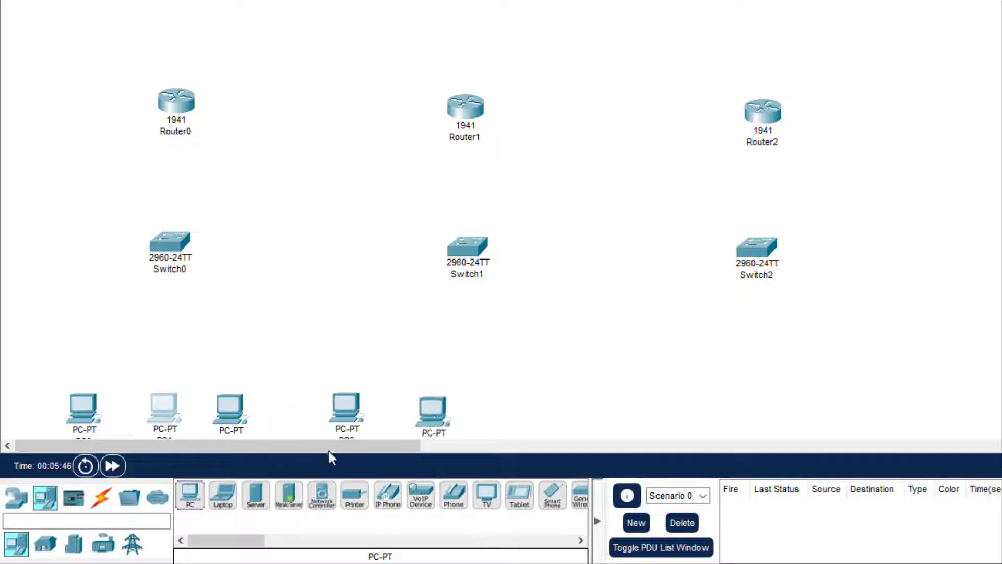
{"action": "left_click", "coordinate": [537, 412]}
{"action": "left_click_drag", "start_coordinate": [446, 408], "coordinate": [454, 391]}
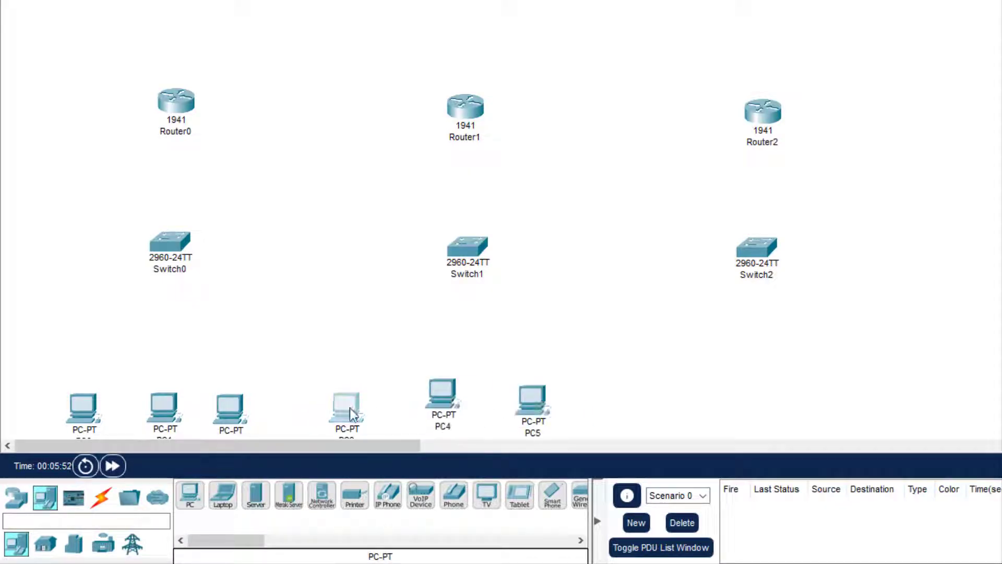
{"action": "left_click_drag", "start_coordinate": [350, 408], "coordinate": [351, 392]}
{"action": "left_click_drag", "start_coordinate": [532, 399], "coordinate": [534, 391]}
Step: Place three more PCs in a row below Switch2
{"action": "left_click", "coordinate": [190, 493]}
{"action": "left_click", "coordinate": [669, 405]}
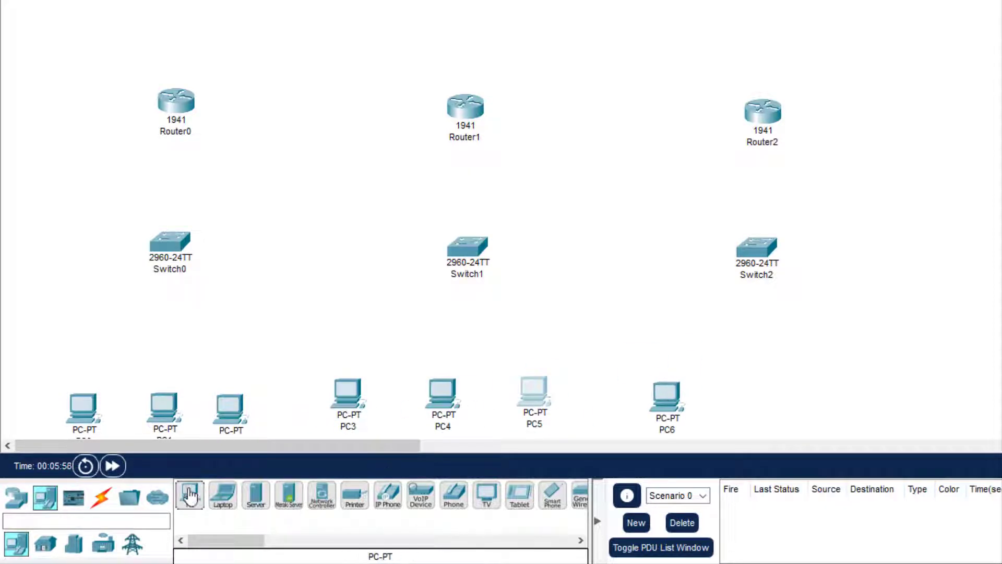
{"action": "left_click", "coordinate": [762, 411]}
{"action": "left_click", "coordinate": [878, 416]}
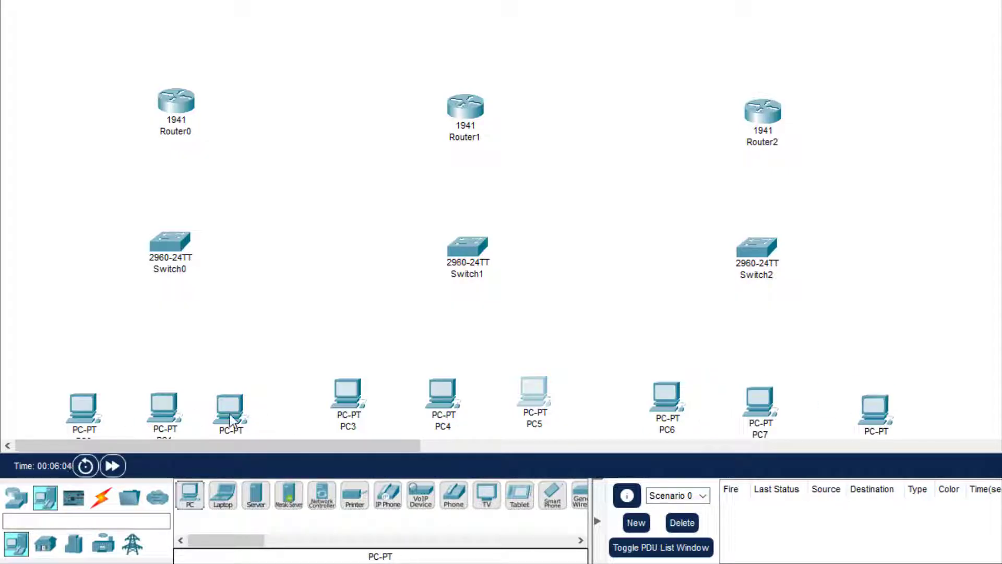
Step: Move PC0, PC1 and PC2 up so they sit level with the PCs below Switch1
{"action": "left_click_drag", "start_coordinate": [230, 409], "coordinate": [232, 392]}
{"action": "left_click_drag", "start_coordinate": [164, 407], "coordinate": [155, 389]}
{"action": "left_click_drag", "start_coordinate": [83, 409], "coordinate": [81, 386]}
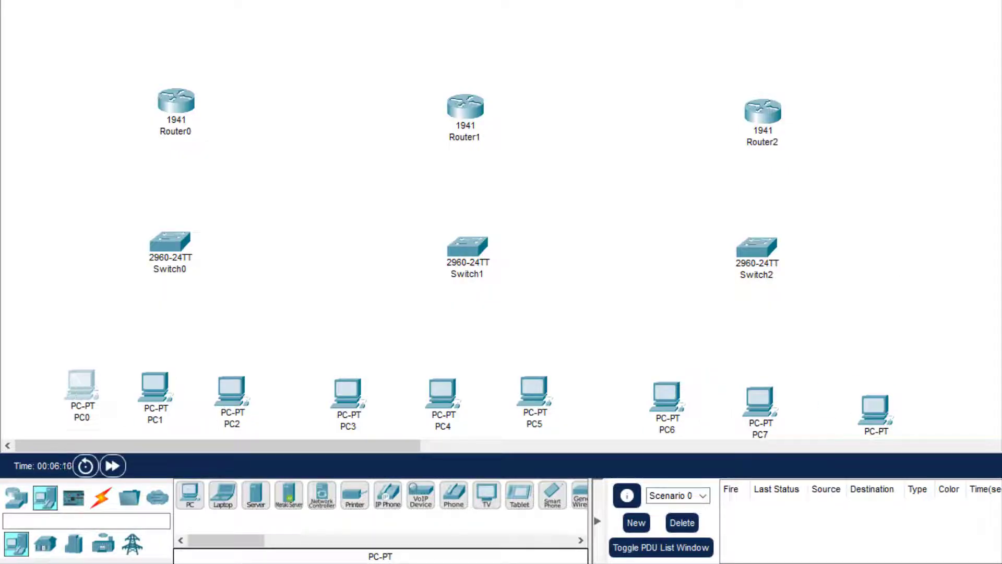
Step: Connect PC0's FastEthernet0 port to FastEthernet0/21 on Switch0 with a copper straight-through cable
{"action": "left_click", "coordinate": [97, 498]}
{"action": "left_click", "coordinate": [256, 495]}
{"action": "left_click", "coordinate": [76, 391]}
{"action": "left_click", "coordinate": [120, 449]}
{"action": "left_click", "coordinate": [165, 245]}
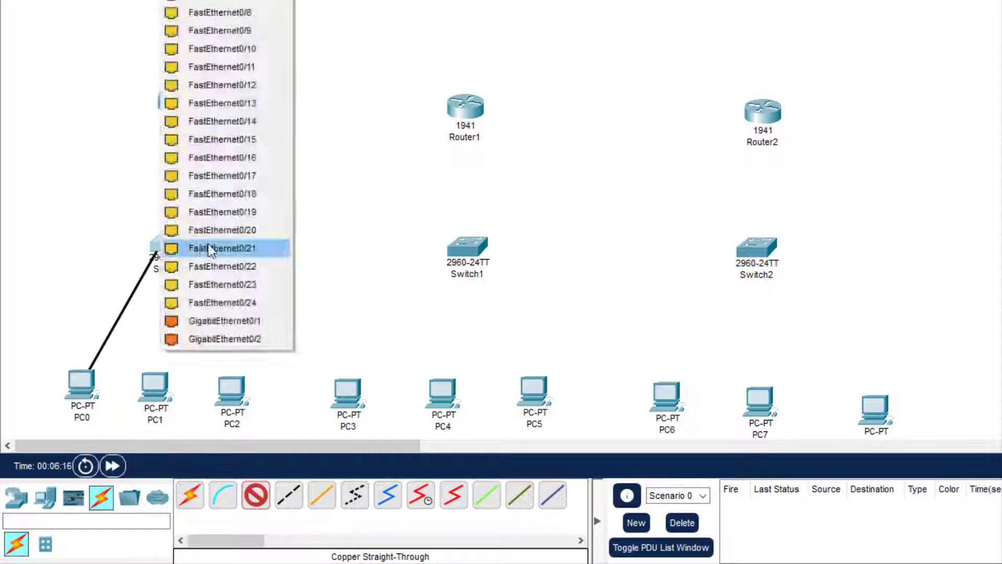
{"action": "left_click", "coordinate": [211, 250]}
Step: Connect PC1 to a free FastEthernet port on Switch0 with a copper straight-through cable
{"action": "left_click", "coordinate": [256, 494]}
{"action": "left_click", "coordinate": [156, 387]}
{"action": "left_click", "coordinate": [192, 449]}
{"action": "left_click", "coordinate": [167, 240]}
{"action": "left_click", "coordinate": [222, 266]}
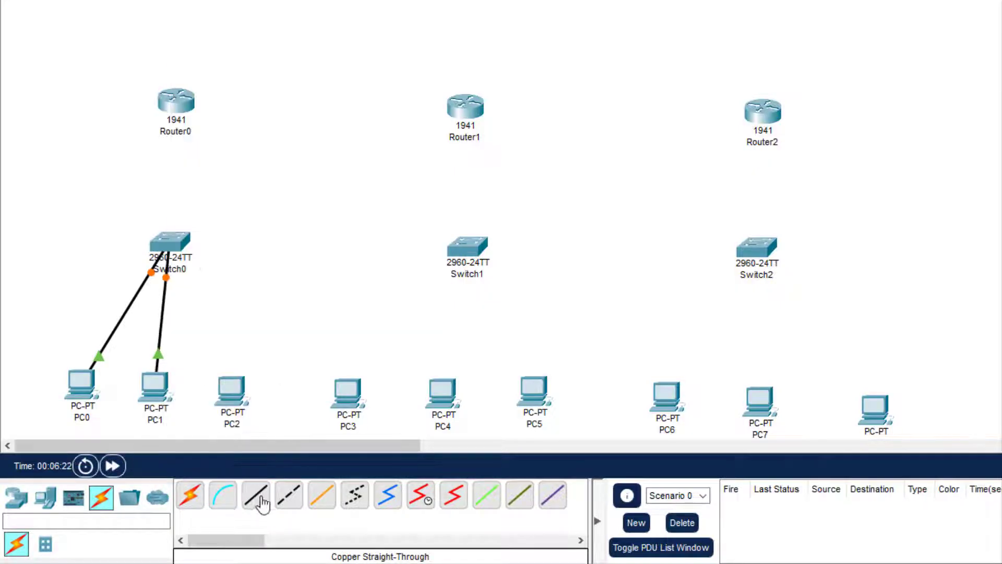
Step: Connect PC2 to a free FastEthernet port on Switch0 with a copper straight-through cable
{"action": "left_click", "coordinate": [261, 502]}
{"action": "left_click", "coordinate": [232, 392]}
{"action": "left_click", "coordinate": [292, 457]}
{"action": "left_click", "coordinate": [170, 242]}
{"action": "left_click", "coordinate": [242, 268]}
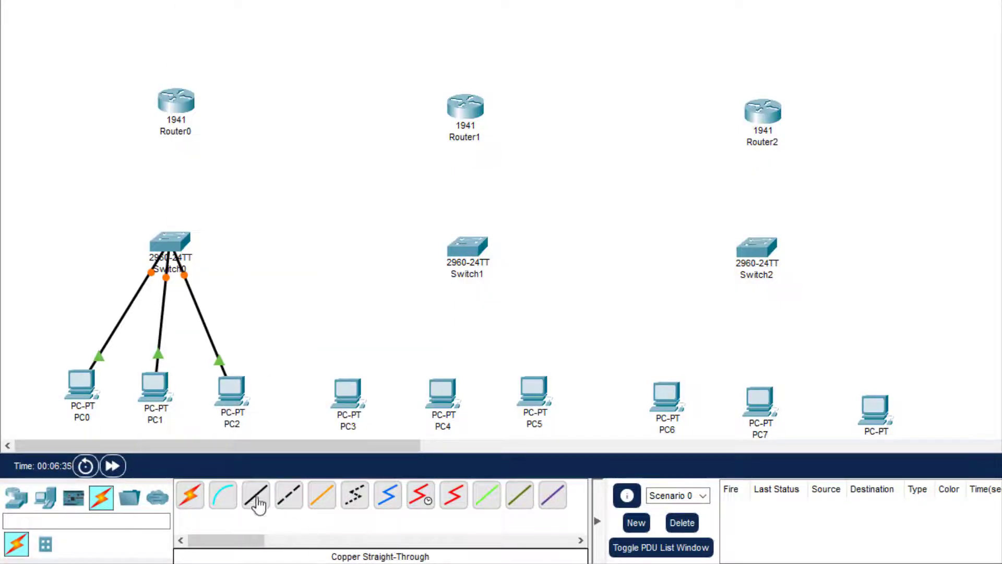
Step: Connect PC3 to a FastEthernet port on Switch1 with a copper straight-through cable
{"action": "left_click", "coordinate": [258, 505]}
{"action": "left_click", "coordinate": [359, 399]}
{"action": "left_click", "coordinate": [376, 457]}
{"action": "left_click", "coordinate": [467, 245]}
{"action": "left_click", "coordinate": [521, 261]}
Step: Connect PC4 to a free FastEthernet port on Switch1 with a copper straight-through cable
{"action": "left_click", "coordinate": [248, 506]}
{"action": "left_click", "coordinate": [438, 400]}
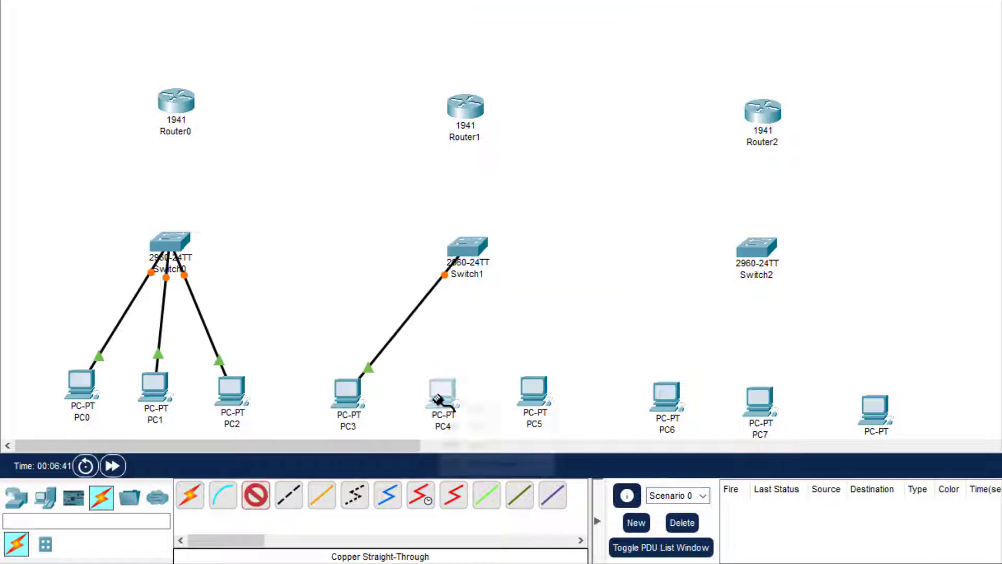
{"action": "left_click", "coordinate": [460, 461]}
{"action": "left_click", "coordinate": [477, 245]}
{"action": "left_click", "coordinate": [522, 264]}
Step: Connect PC5 to a free FastEthernet port on Switch1 with a copper straight-through cable
{"action": "left_click", "coordinate": [256, 494]}
{"action": "left_click", "coordinate": [535, 397]}
{"action": "left_click", "coordinate": [551, 455]}
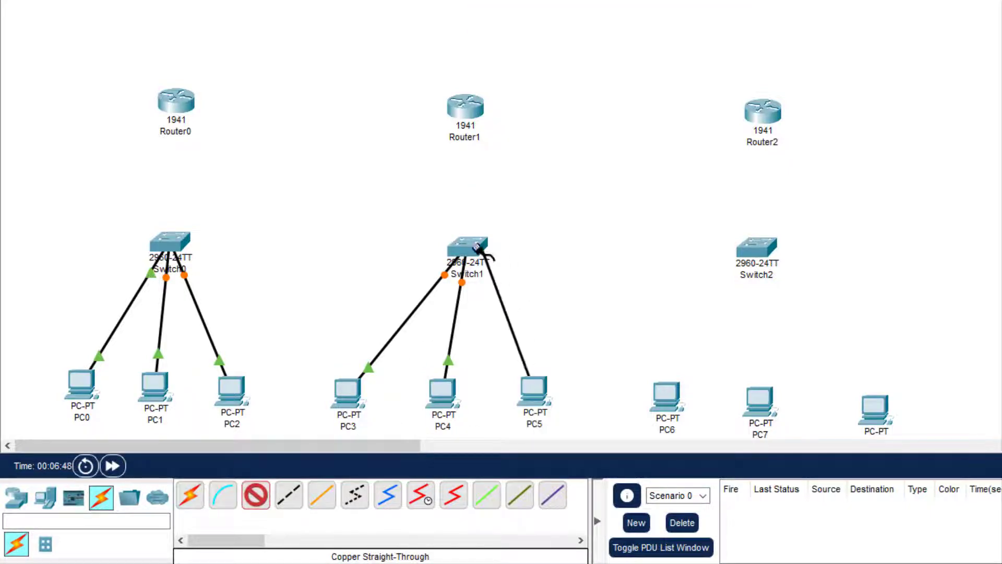
{"action": "left_click", "coordinate": [477, 246]}
{"action": "left_click", "coordinate": [522, 264]}
Step: Connect PC6's FastEthernet0 port to a FastEthernet port on Switch2 with a copper straight-through cable
{"action": "left_click", "coordinate": [255, 494]}
{"action": "left_click", "coordinate": [665, 398]}
{"action": "left_click", "coordinate": [711, 433]}
{"action": "left_click", "coordinate": [666, 237]}
{"action": "left_click", "coordinate": [666, 398]}
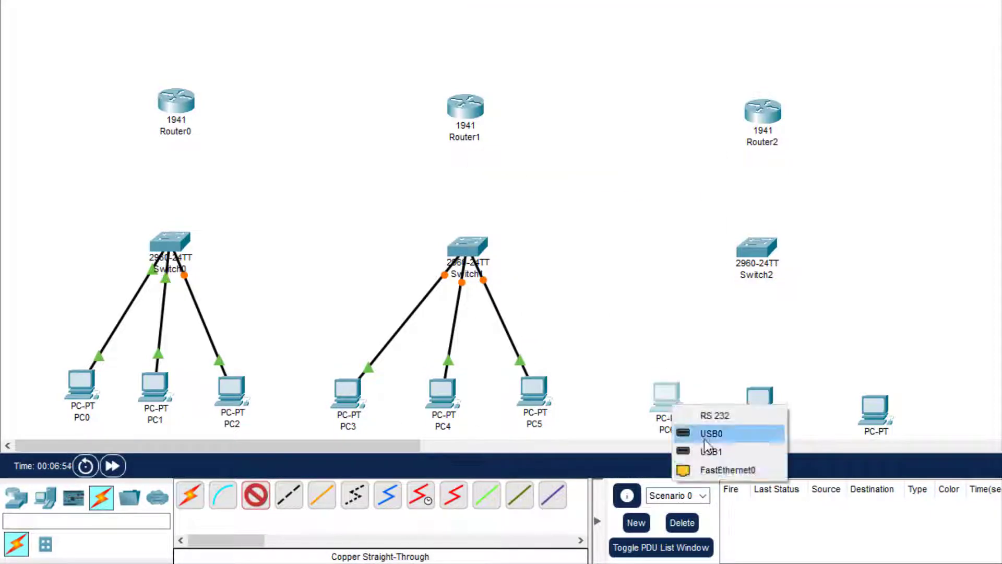
{"action": "left_click", "coordinate": [728, 469]}
{"action": "left_click", "coordinate": [756, 246]}
{"action": "left_click", "coordinate": [802, 264]}
Step: Connect PC7 to a free FastEthernet port on Switch2 with a copper straight-through cable
{"action": "left_click", "coordinate": [255, 494]}
{"action": "left_click", "coordinate": [760, 399]}
{"action": "left_click", "coordinate": [822, 466]}
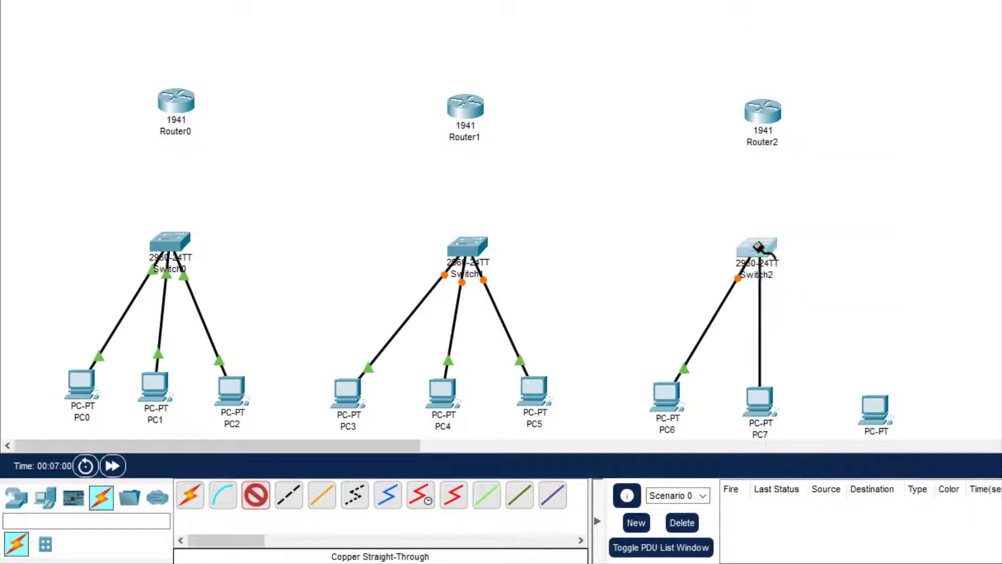
{"action": "left_click", "coordinate": [758, 246]}
{"action": "left_click", "coordinate": [802, 264]}
Step: Connect the last PC, PC8, to FastEthernet0/24 on Switch2 with a copper straight-through cable
{"action": "left_click", "coordinate": [256, 494]}
{"action": "left_click", "coordinate": [875, 409]}
{"action": "left_click", "coordinate": [923, 470]}
{"action": "left_click", "coordinate": [756, 246]}
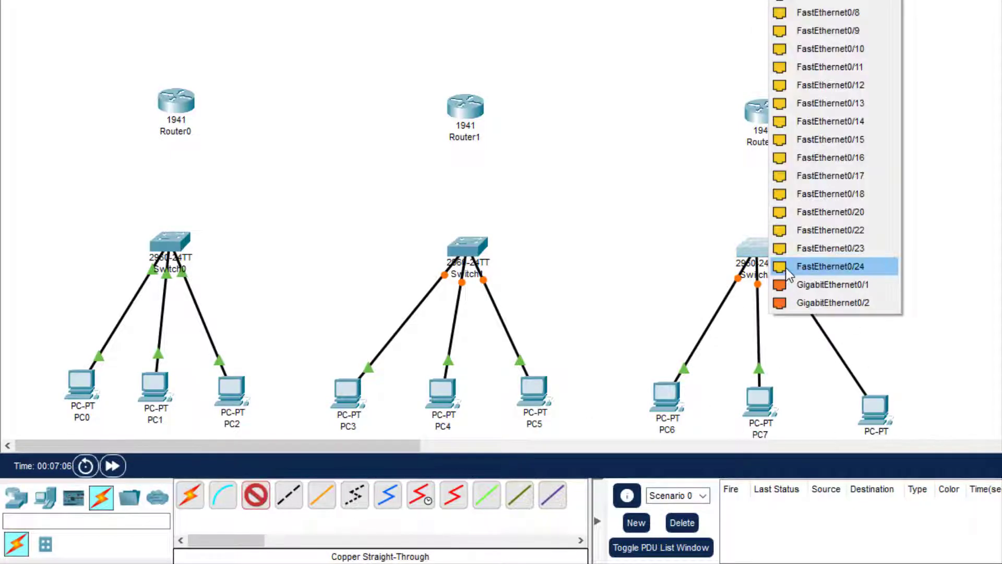
{"action": "left_click", "coordinate": [829, 266]}
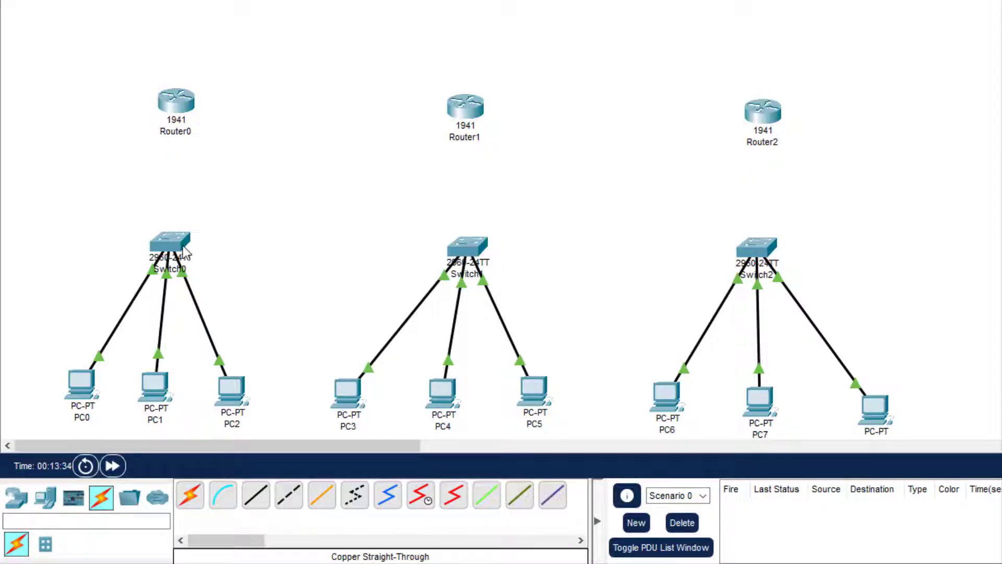
Step: Install an HWIC-2T serial module in the eHWIC 1 slot of Router0
{"action": "left_click", "coordinate": [174, 103]}
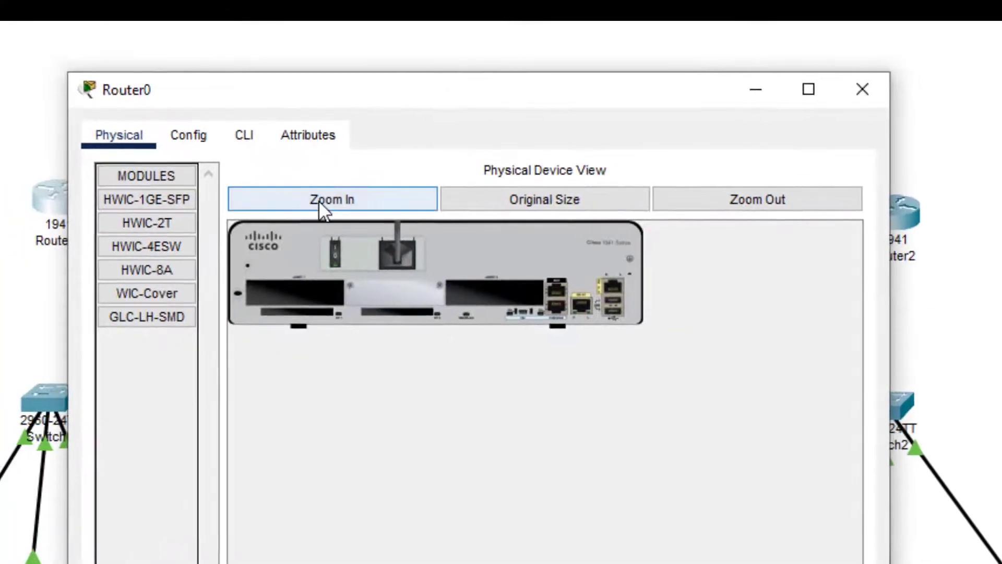
{"action": "left_click", "coordinate": [437, 70]}
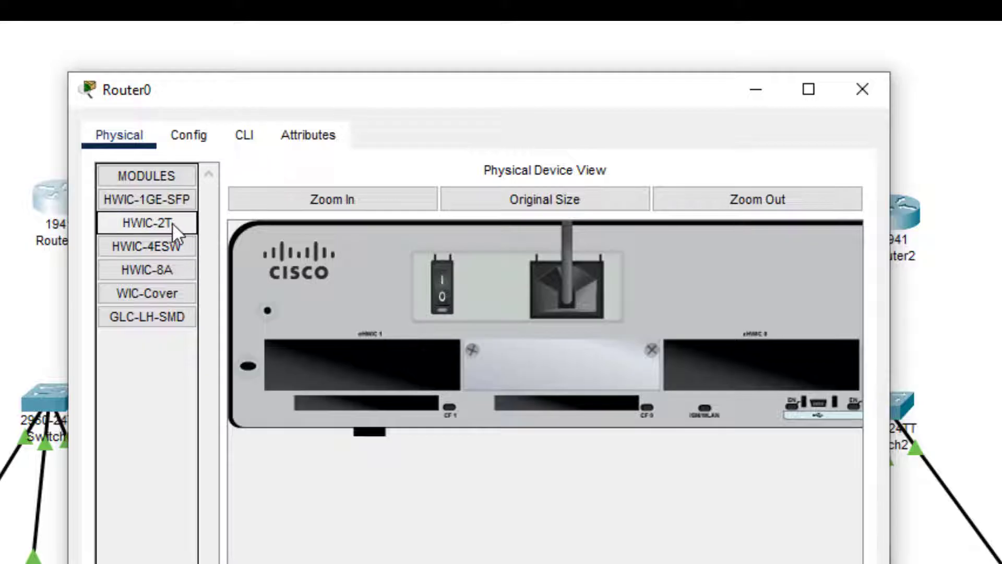
{"action": "left_click_drag", "start_coordinate": [172, 223], "coordinate": [331, 355]}
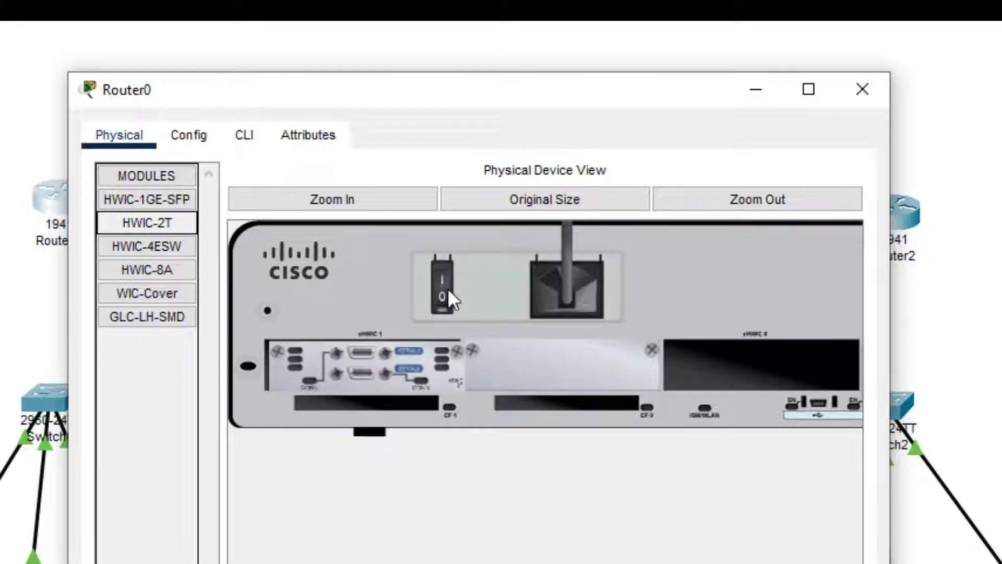
{"action": "left_click", "coordinate": [876, 94]}
Step: Power off Router1, install an HWIC-2T module in its eHWIC 1 slot and power it back on
{"action": "left_click", "coordinate": [479, 204]}
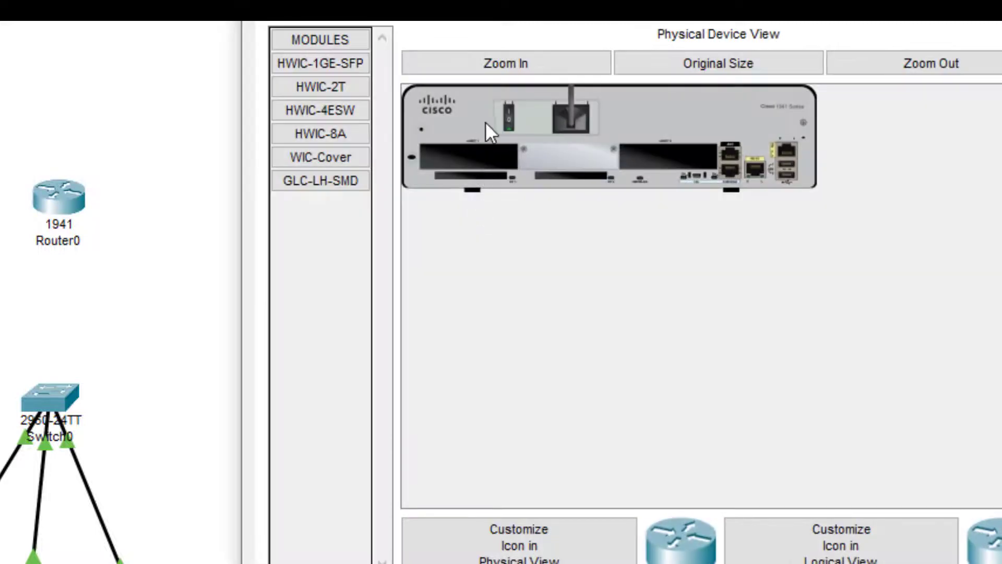
{"action": "left_click", "coordinate": [540, 64]}
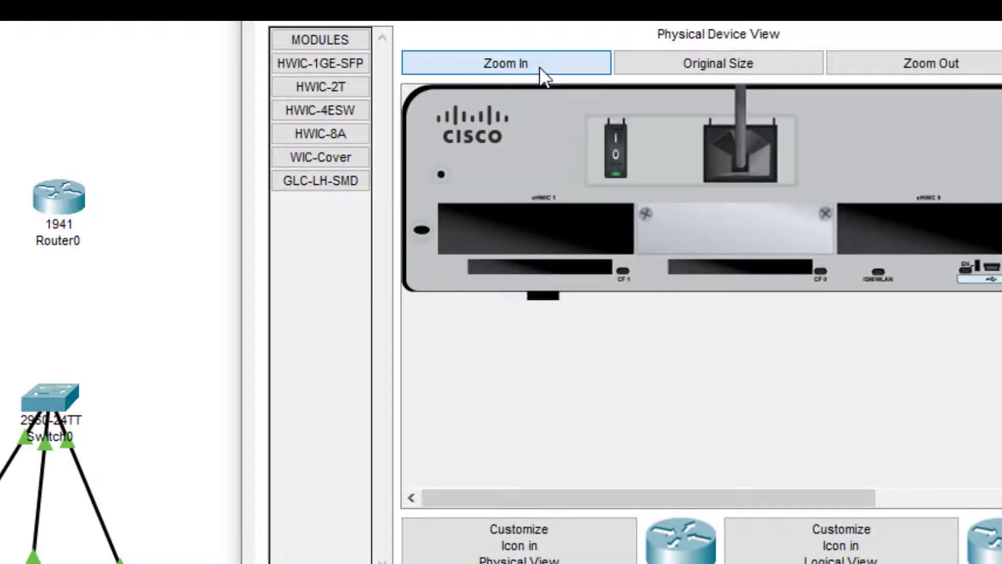
{"action": "left_click", "coordinate": [609, 155]}
{"action": "left_click_drag", "start_coordinate": [314, 87], "coordinate": [514, 238]}
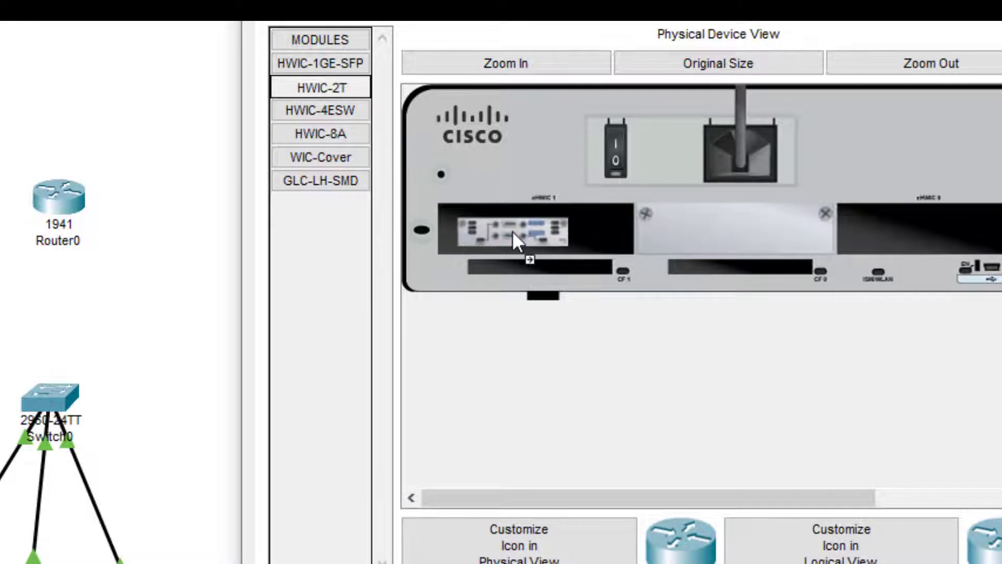
{"action": "left_click", "coordinate": [619, 155]}
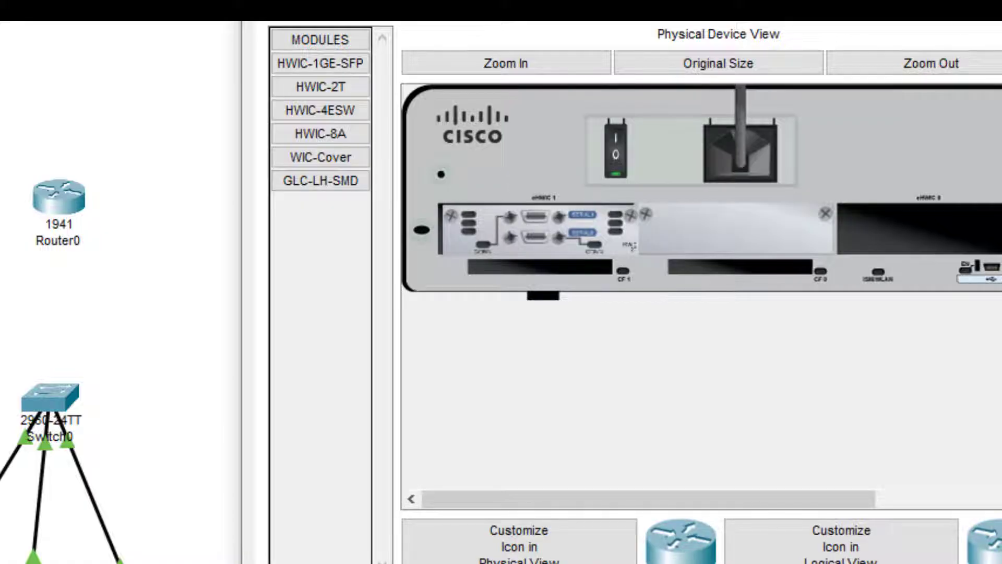
{"action": "key", "text": "alt+F4"}
Step: Install an HWIC-2T module in the eHWIC 1 slot of Router2 and switch the router's power back on
{"action": "left_click", "coordinate": [884, 215]}
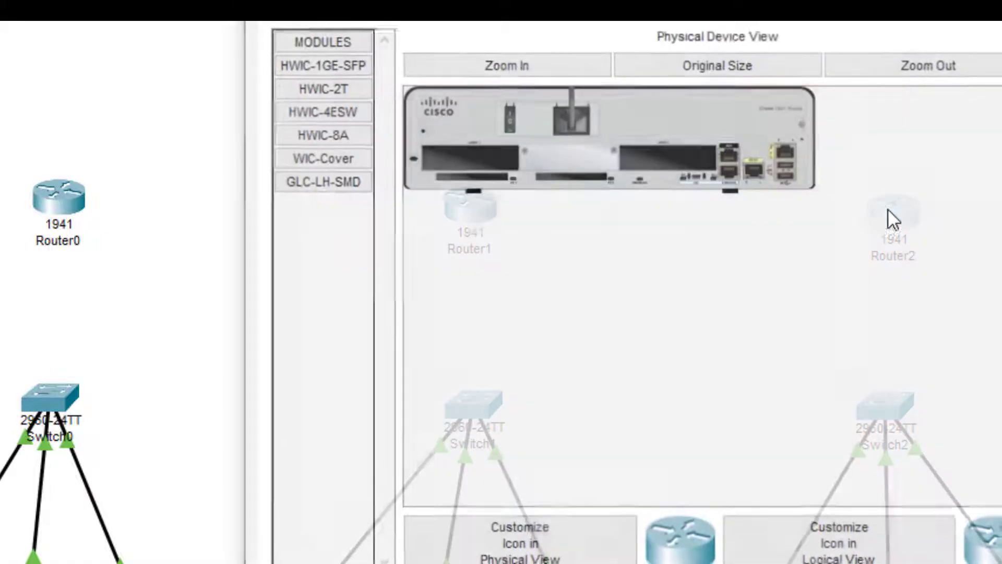
{"action": "left_click", "coordinate": [471, 63]}
{"action": "left_click_drag", "start_coordinate": [343, 86], "coordinate": [522, 235]}
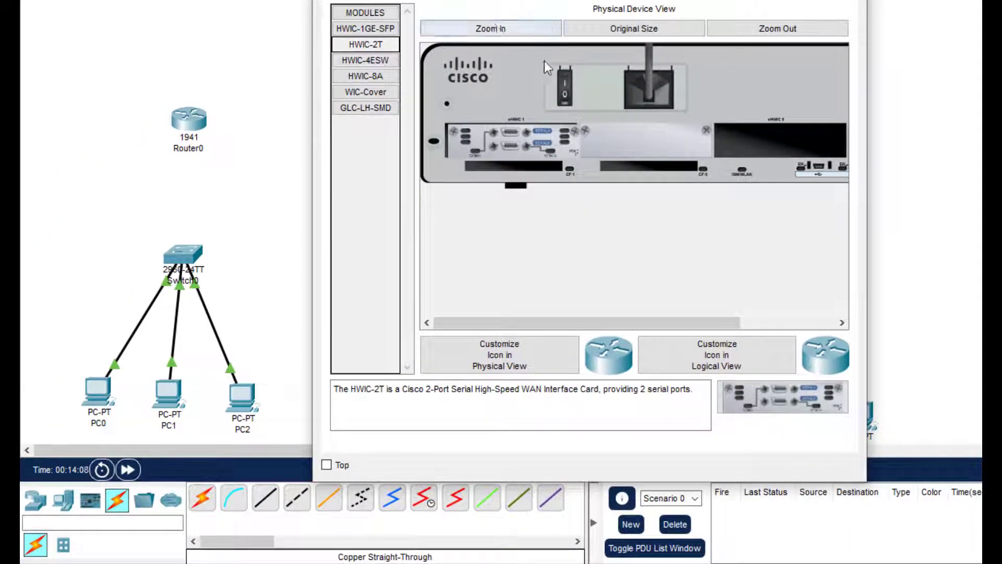
{"action": "left_click", "coordinate": [564, 94]}
{"action": "key", "text": "alt+F4"}
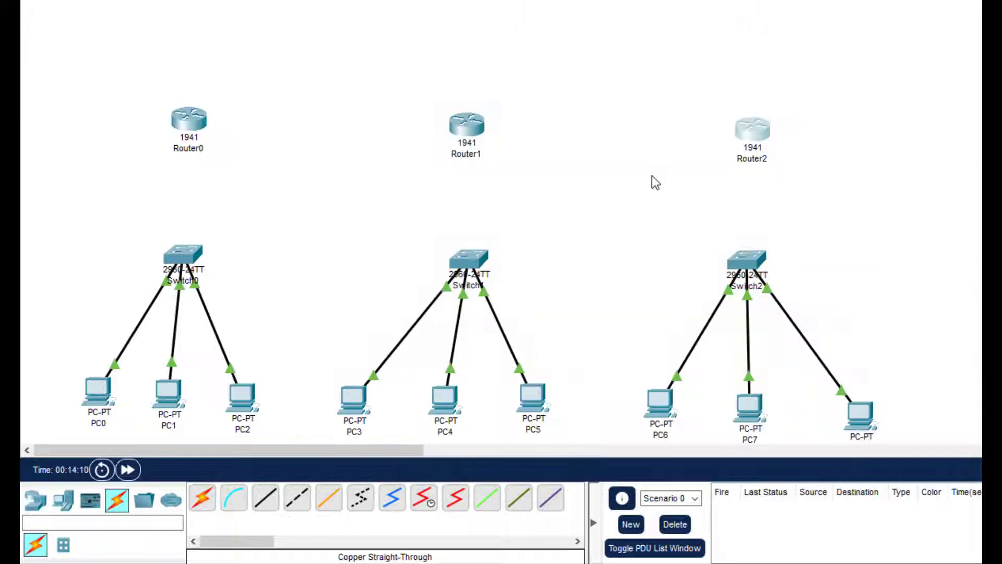
Step: Line up Router1 and Router2 with Router0, and connect Switch0 to GigabitEthernet0/0 on Router0 with a copper straight-through cable
{"action": "left_click_drag", "start_coordinate": [459, 131], "coordinate": [459, 122]}
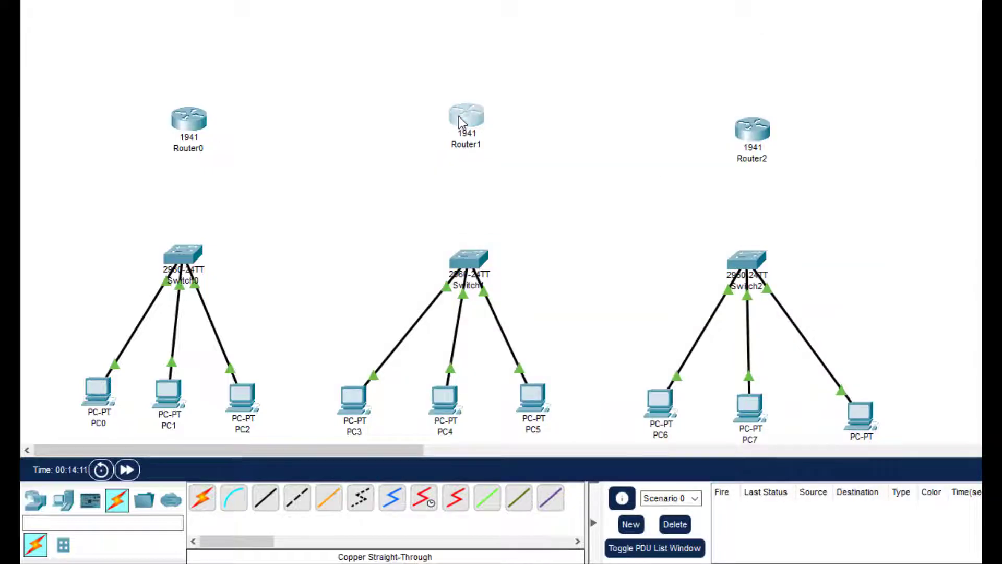
{"action": "left_click_drag", "start_coordinate": [746, 131], "coordinate": [744, 118]}
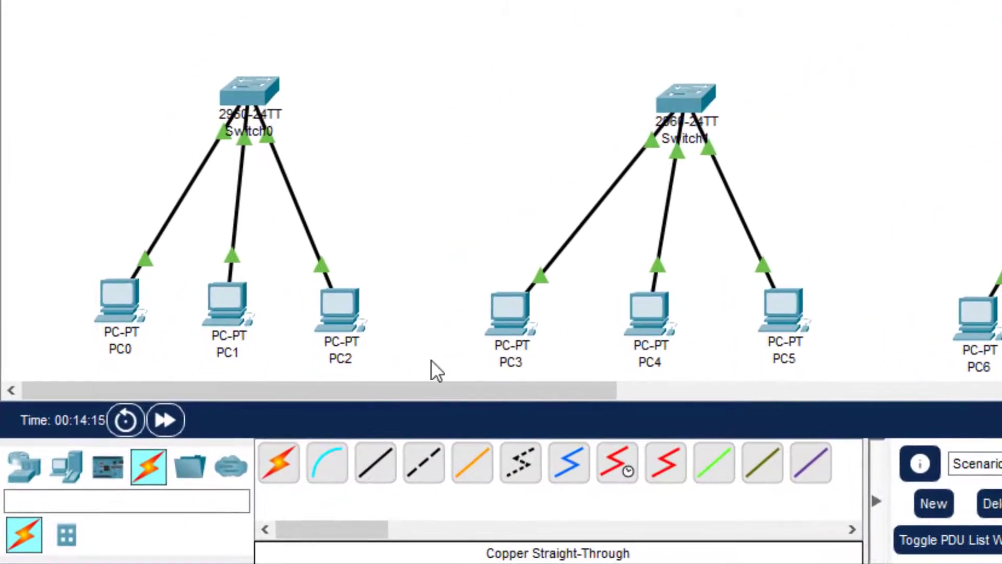
{"action": "left_click", "coordinate": [378, 473]}
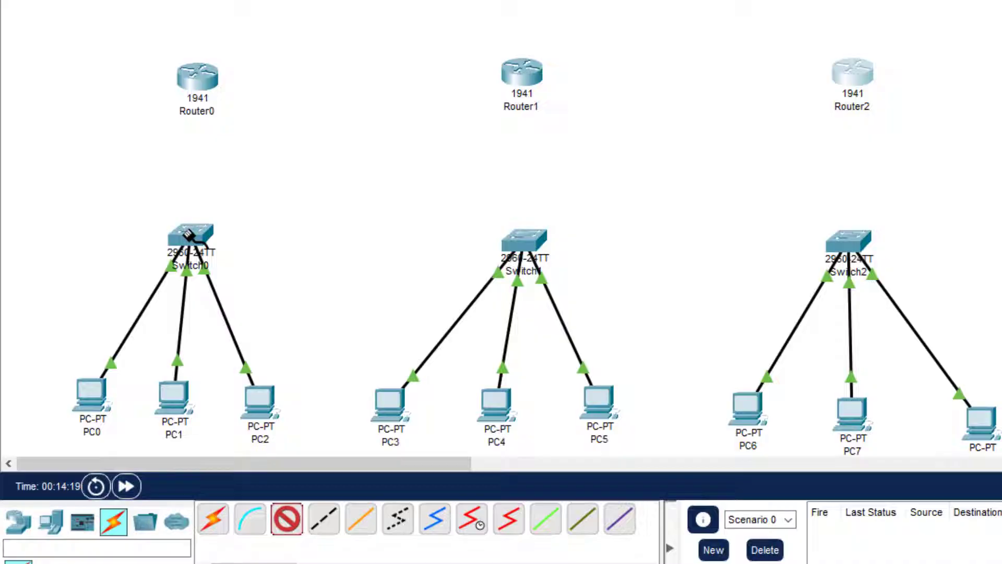
{"action": "left_click", "coordinate": [227, 149]}
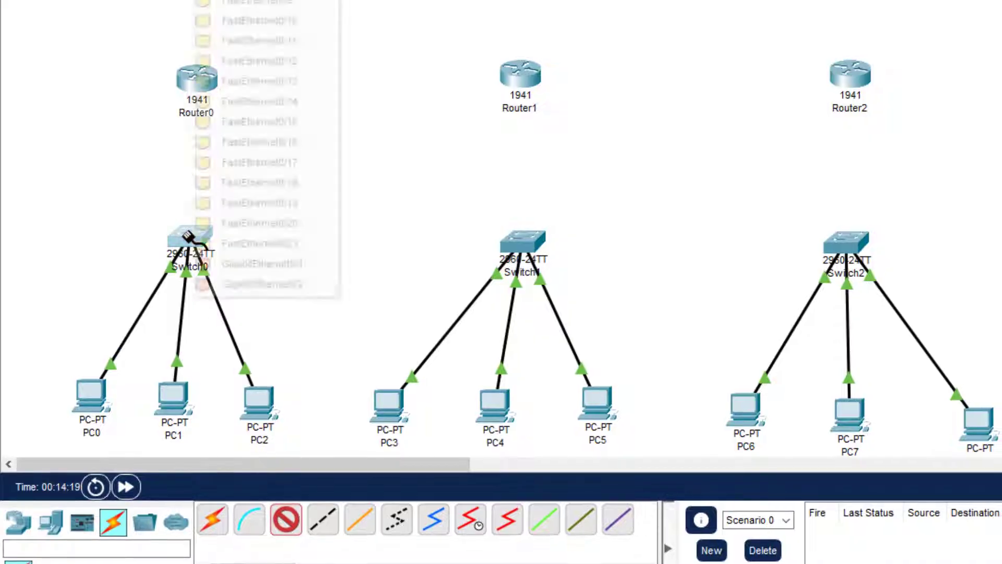
{"action": "left_click", "coordinate": [231, 223]}
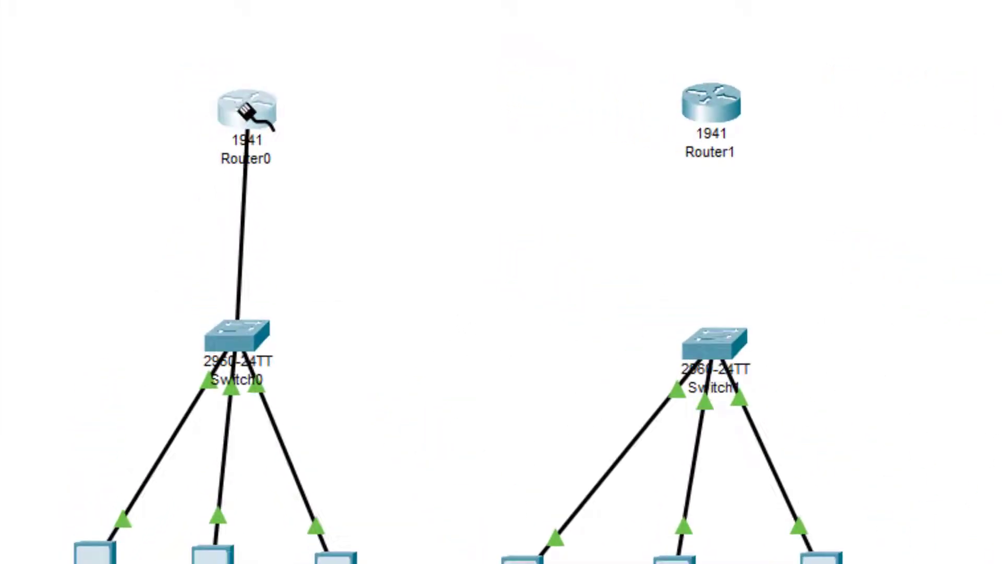
{"action": "left_click", "coordinate": [245, 111]}
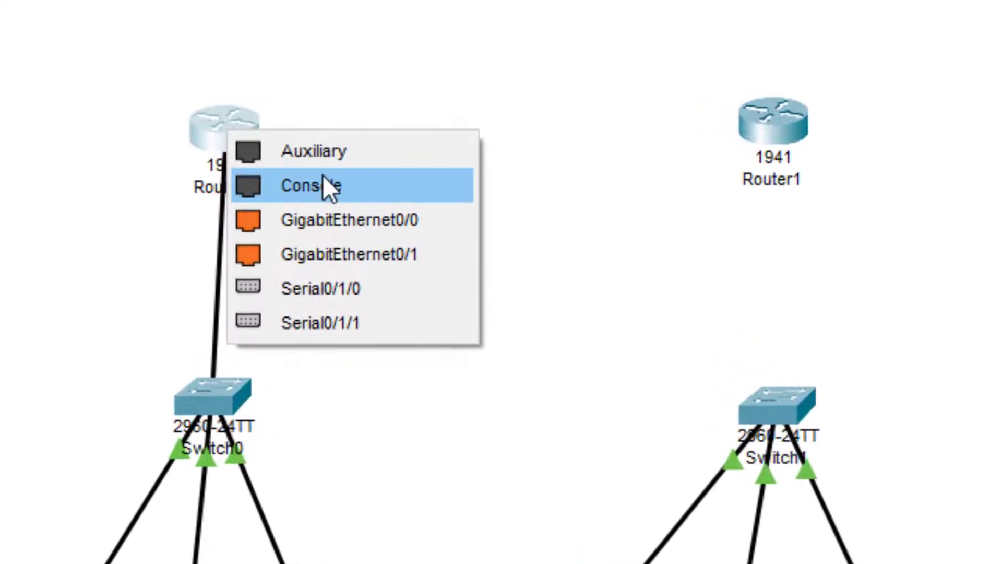
{"action": "left_click", "coordinate": [331, 219]}
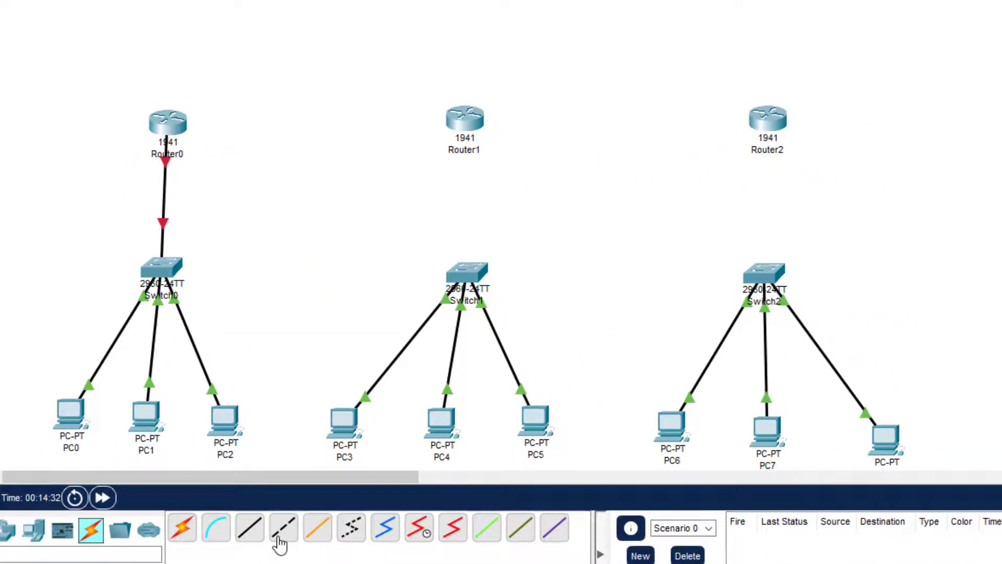
Step: Connect GigabitEthernet0/0 on Router1 to Switch1 with a copper straight-through cable
{"action": "left_click", "coordinate": [250, 528]}
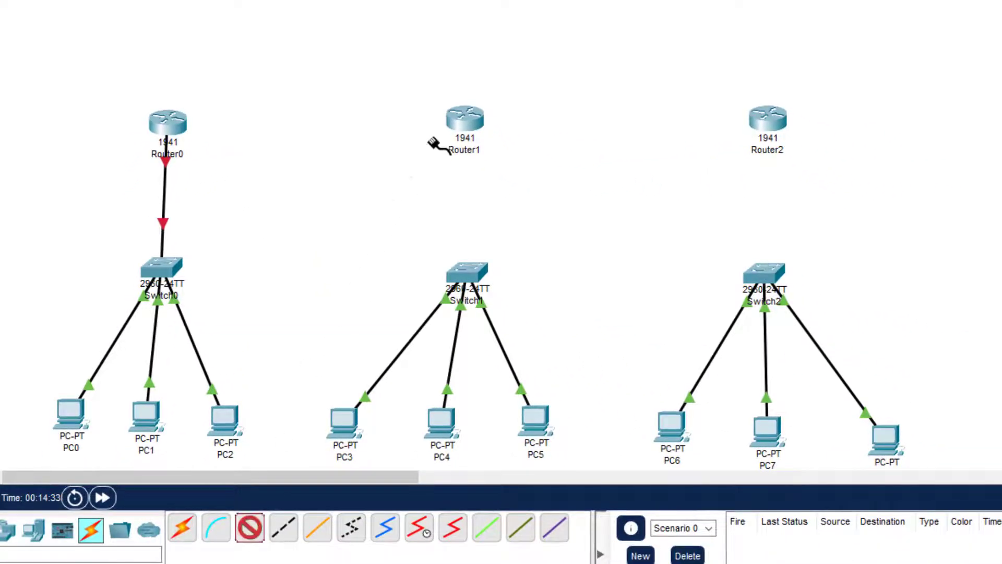
{"action": "left_click", "coordinate": [472, 135]}
{"action": "left_click", "coordinate": [533, 180]}
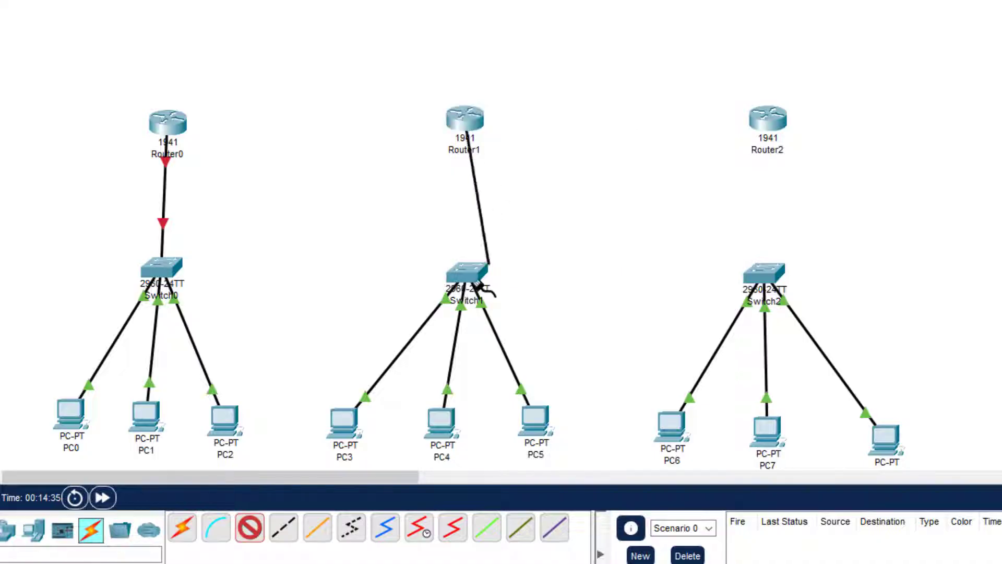
{"action": "left_click", "coordinate": [474, 269]}
{"action": "left_click", "coordinate": [549, 253]}
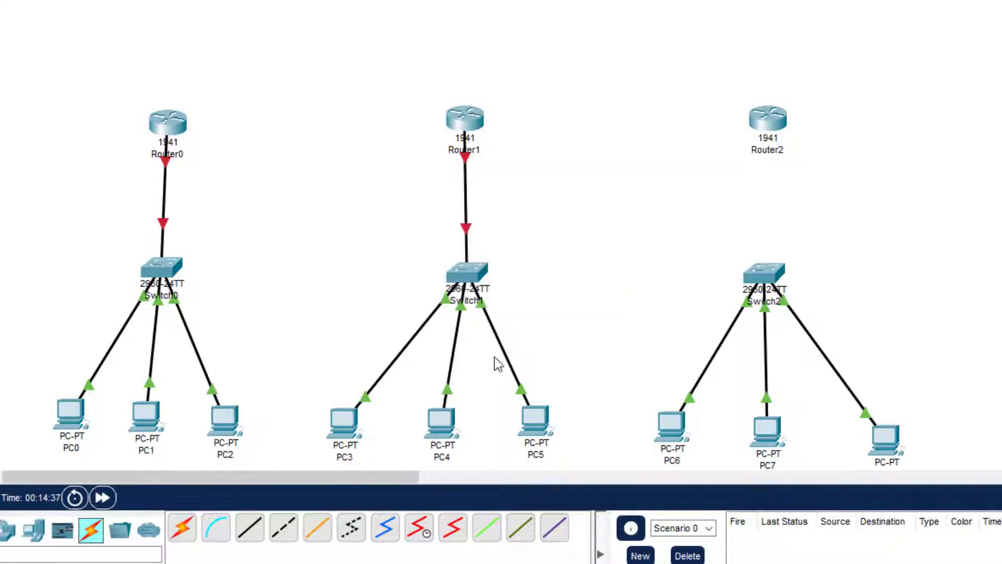
Step: Connect GigabitEthernet0/0 on Router2 to FastEthernet0/22 on Switch2 with a copper straight-through cable
{"action": "left_click", "coordinate": [250, 537]}
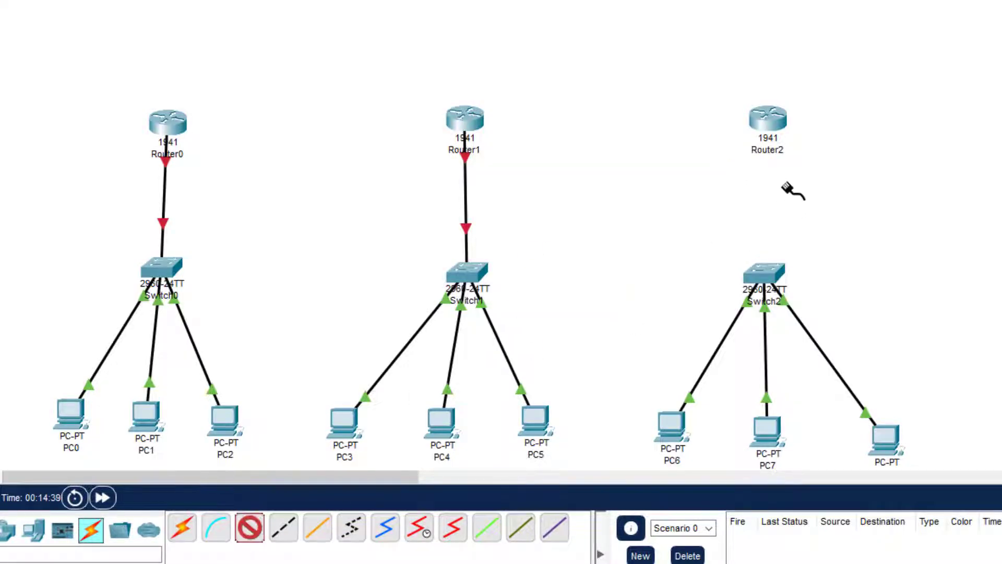
{"action": "left_click", "coordinate": [769, 128]}
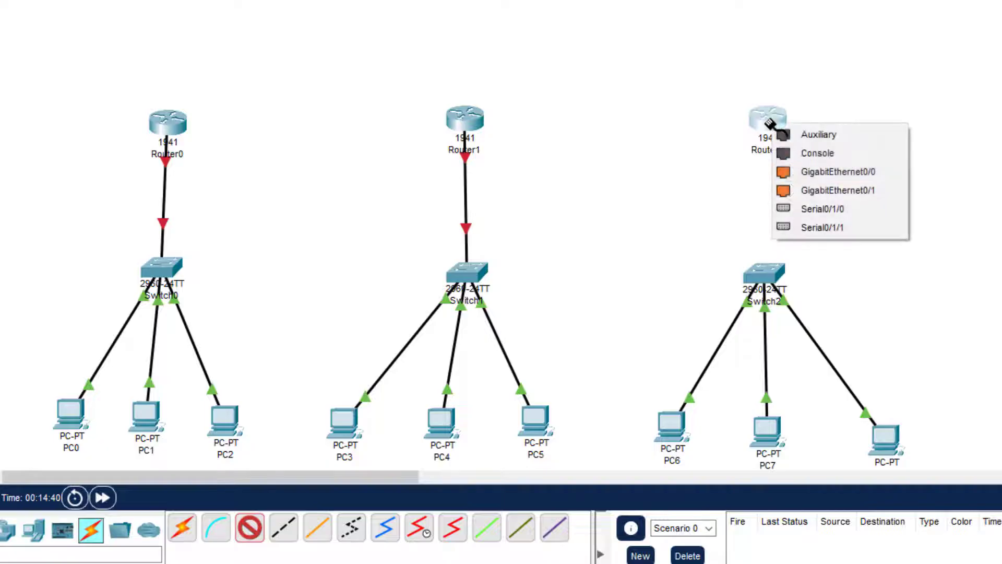
{"action": "left_click", "coordinate": [806, 177]}
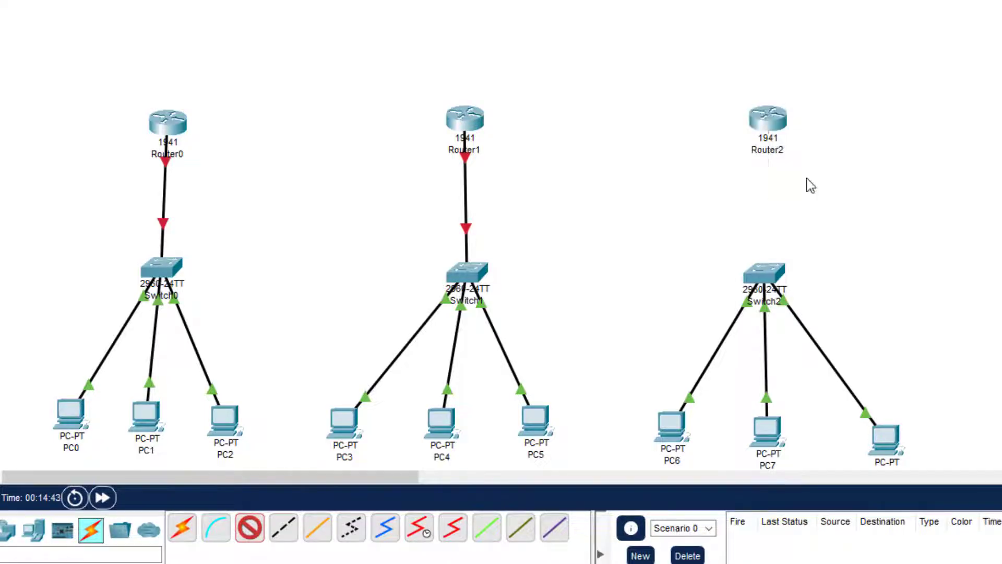
{"action": "left_click", "coordinate": [767, 267]}
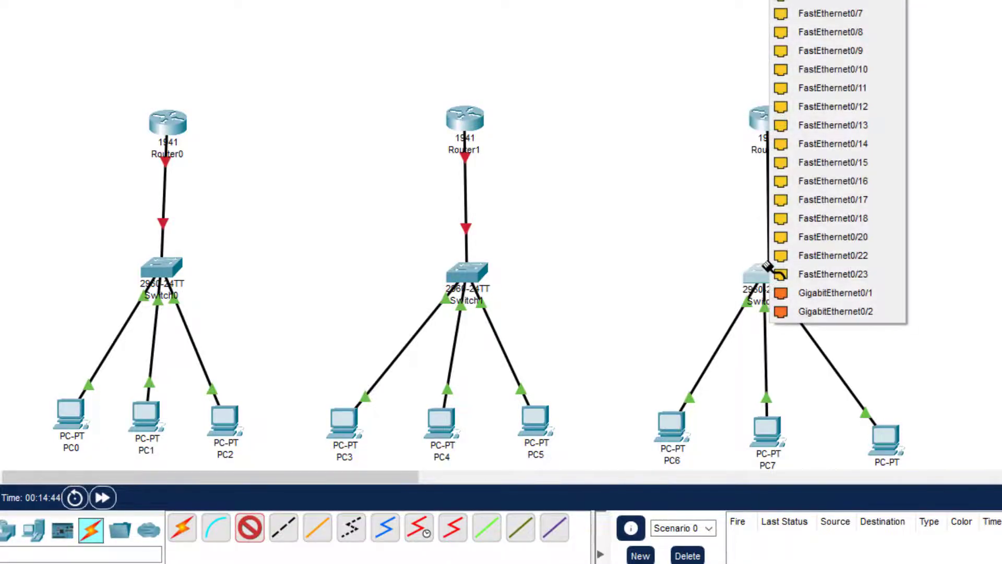
{"action": "left_click", "coordinate": [804, 256]}
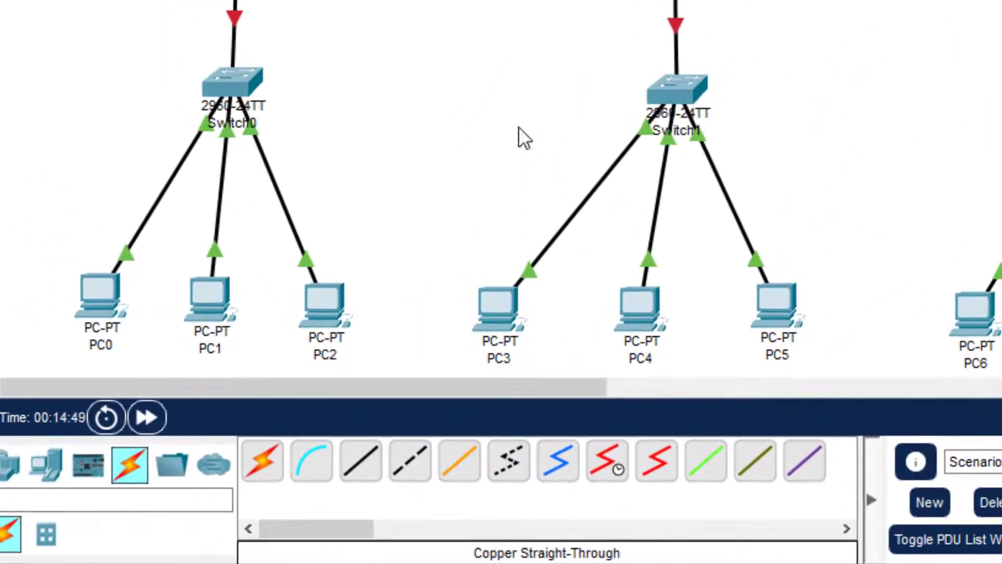
Step: Link Router0's serial port to Serial0/1/0 on Router1 with a Serial DTE cable
{"action": "left_click", "coordinate": [656, 461]}
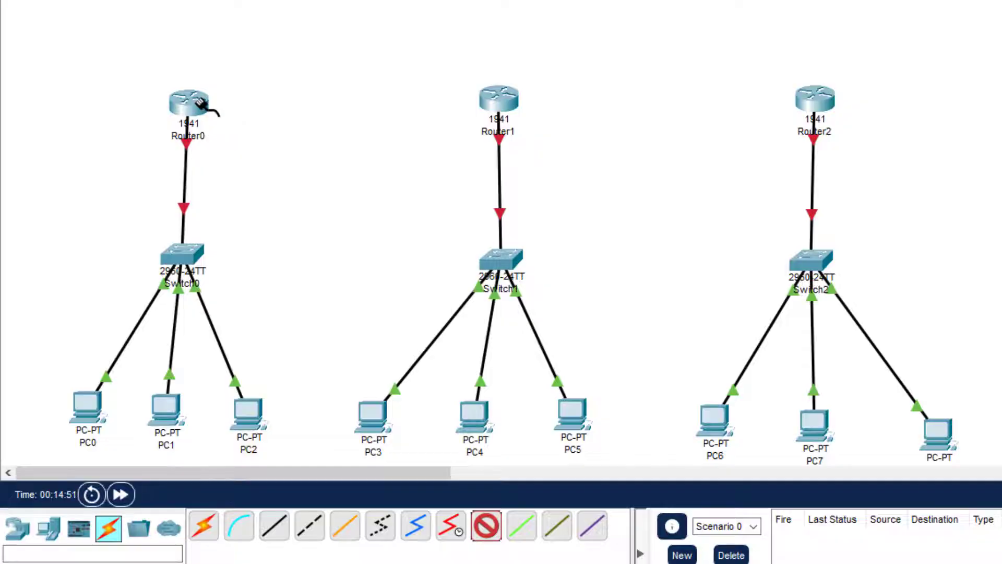
{"action": "left_click", "coordinate": [200, 104]}
{"action": "left_click", "coordinate": [234, 180]}
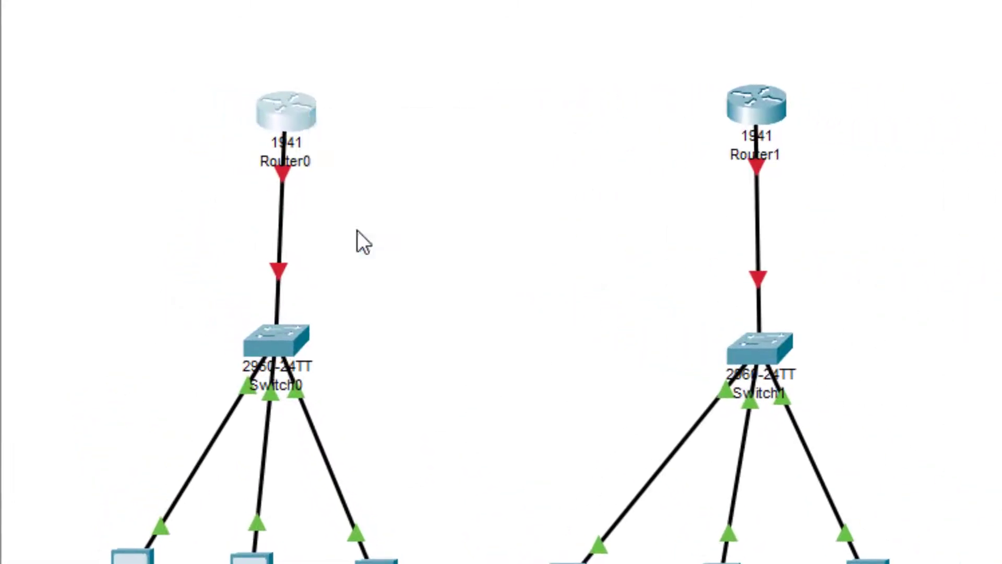
{"action": "left_click", "coordinate": [755, 103]}
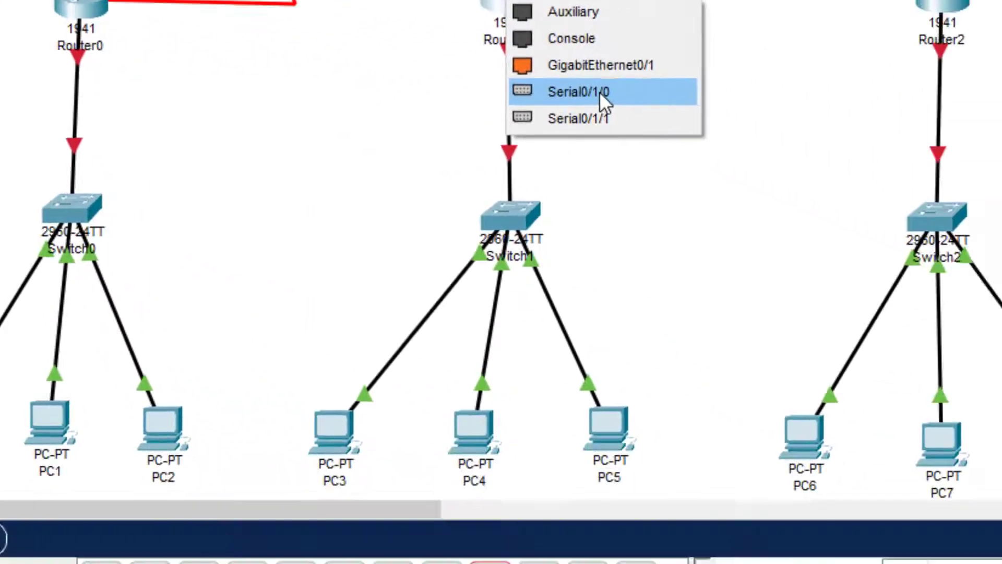
{"action": "left_click", "coordinate": [860, 212]}
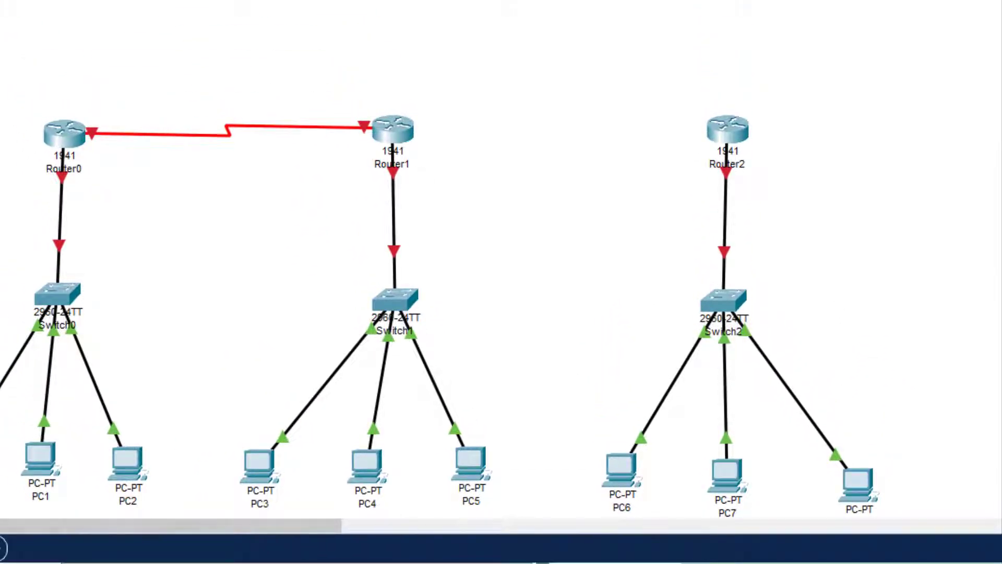
Step: Link Serial0/1/1 on Router1 to Serial0/1/1 on Router2 with a Serial DTE cable
{"action": "left_click", "coordinate": [397, 137]}
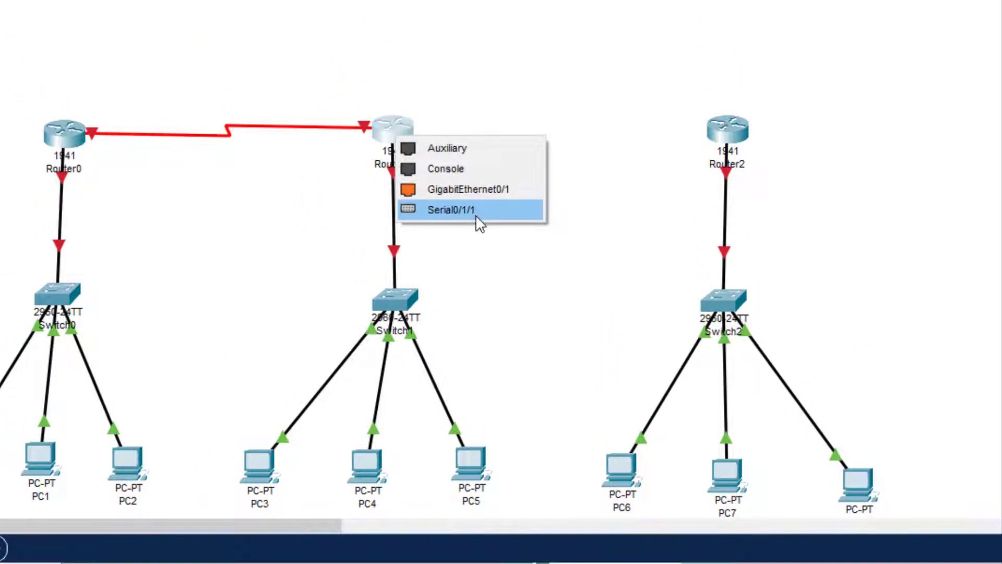
{"action": "left_click", "coordinate": [448, 210]}
{"action": "left_click", "coordinate": [728, 131]}
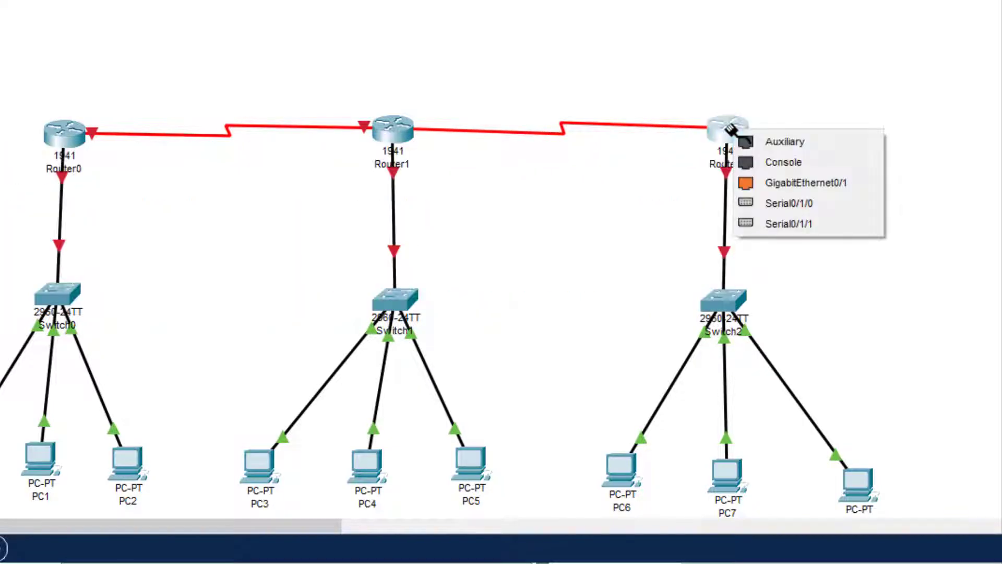
{"action": "left_click", "coordinate": [789, 223]}
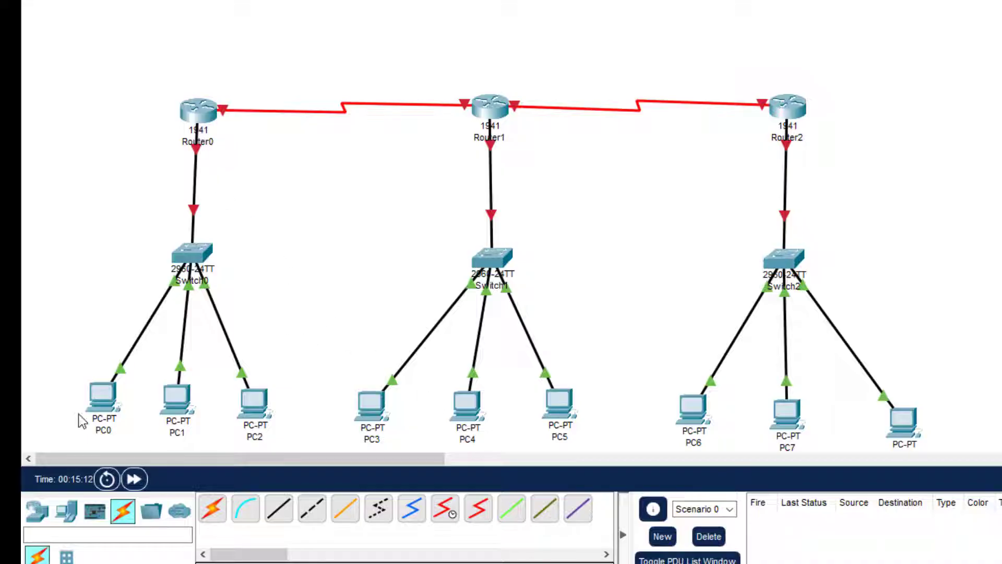
Step: Give PC0 the static IPv4 address 10.0.0.2, subnet mask 255.0.0.0 and default gateway 10.0.0.1
{"action": "left_click", "coordinate": [102, 395]}
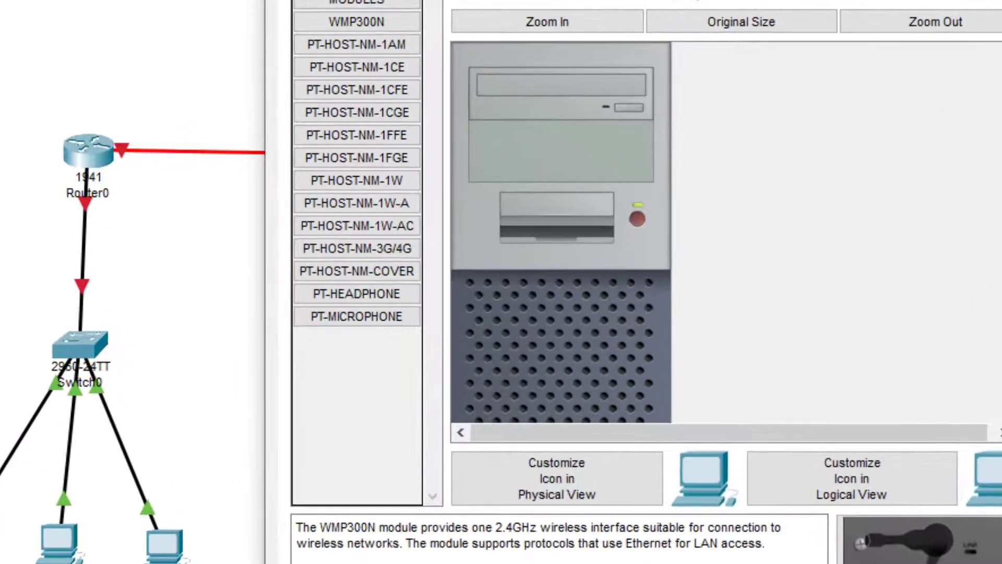
{"action": "left_click", "coordinate": [418, 5]}
{"action": "left_click", "coordinate": [395, 99]}
{"action": "left_click", "coordinate": [595, 119]}
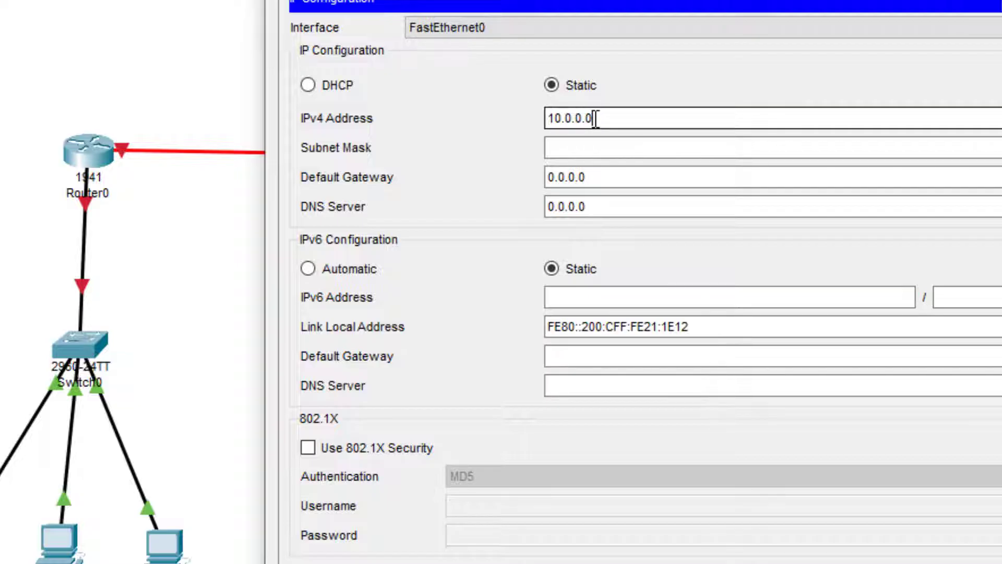
{"action": "type", "text": "10.0.0.2"}
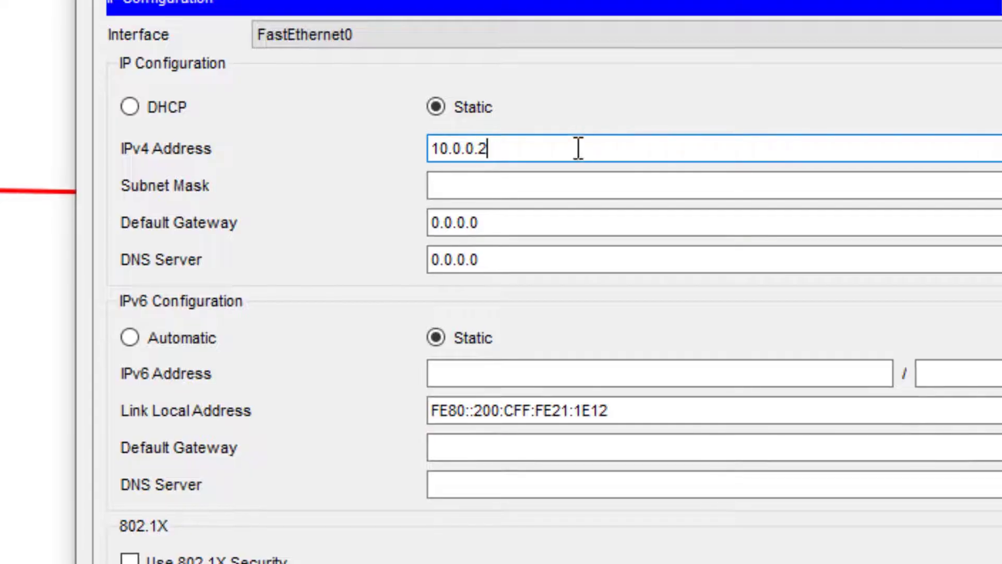
{"action": "left_click", "coordinate": [543, 197]}
{"action": "left_click", "coordinate": [490, 222]}
{"action": "left_click_drag", "start_coordinate": [490, 221], "coordinate": [372, 222]}
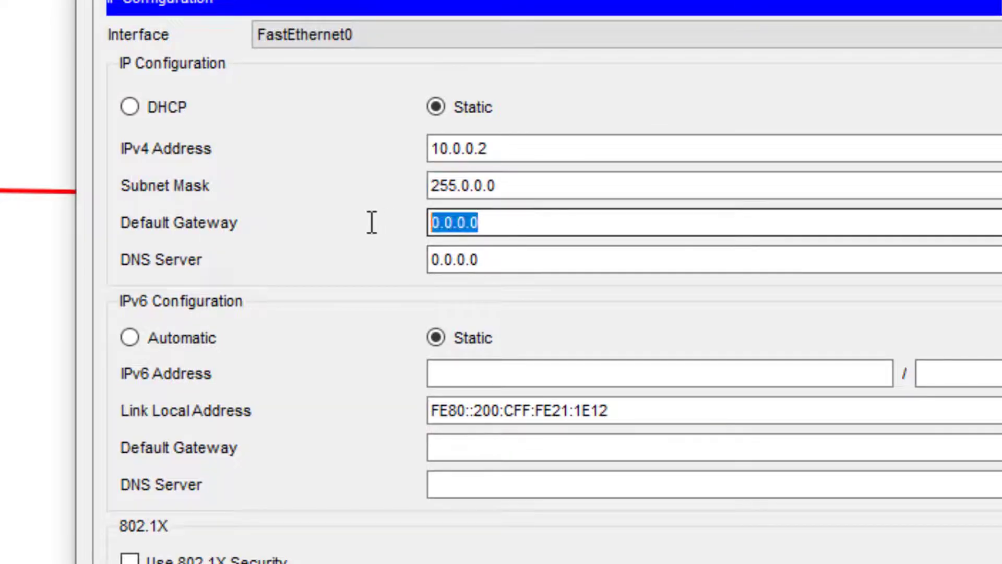
{"action": "type", "text": "1"}
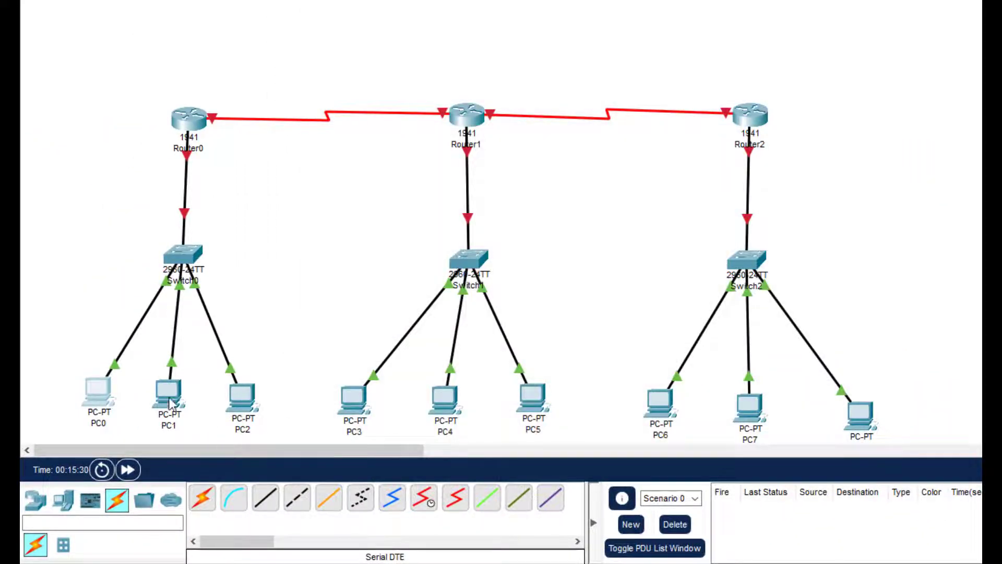
Step: Give PC1 the static IPv4 address 10.0.0.3 with the default subnet mask and default gateway 10.0.0.1
{"action": "left_click", "coordinate": [169, 397]}
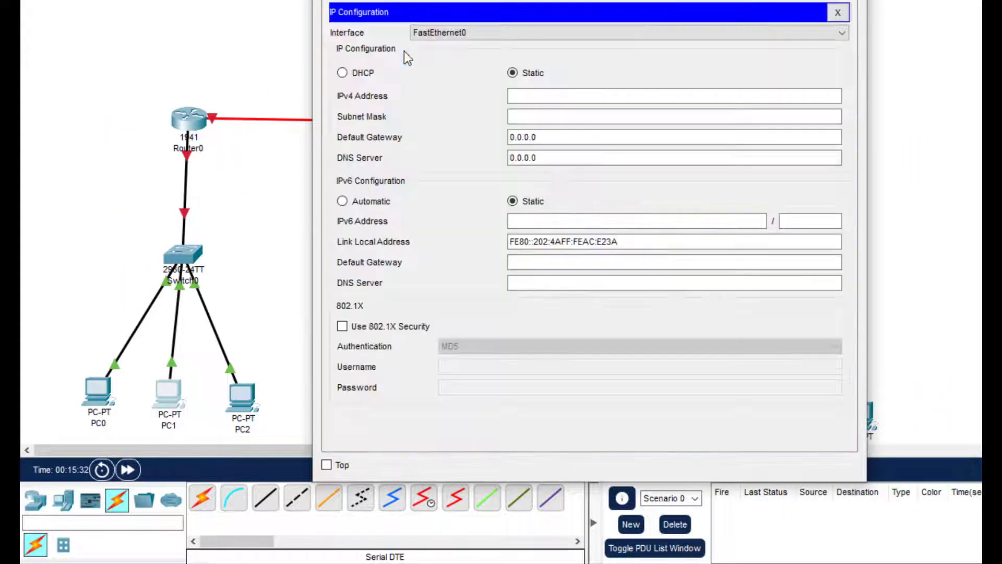
{"action": "left_click", "coordinate": [579, 93]}
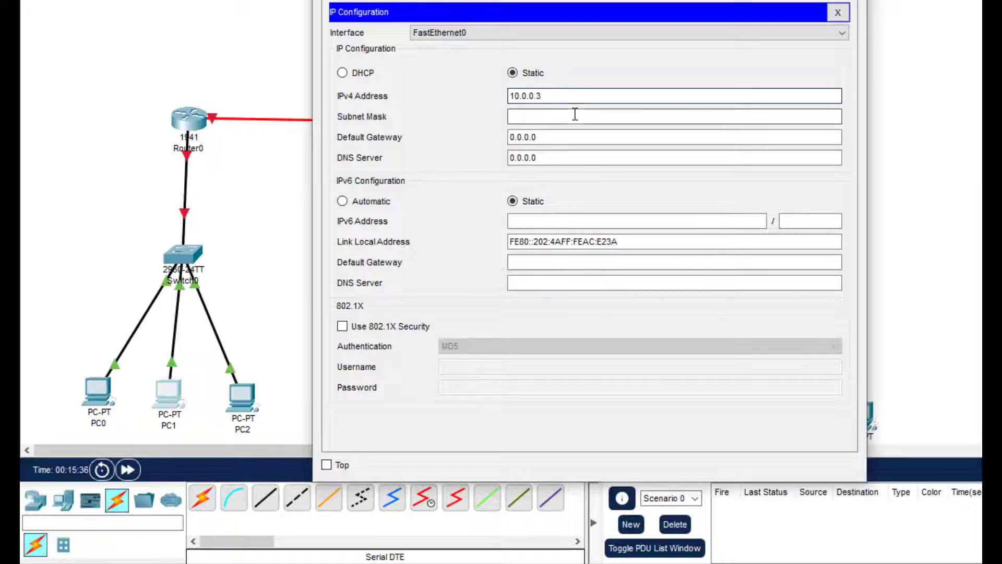
{"action": "key", "text": "Tab"}
{"action": "key", "text": "Tab"}
{"action": "type", "text": "10.0.0."}
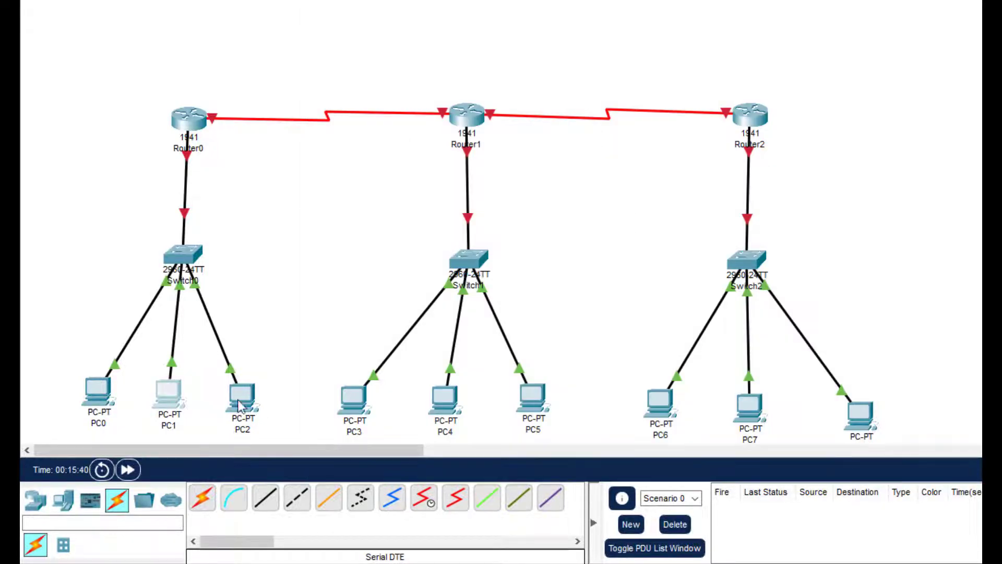
Step: Configure PC2 with static IPv4 address 10.0.0.4, subnet mask 255.0.0.0 and default gateway 10.0.0.1, and close its window
{"action": "left_click", "coordinate": [242, 396]}
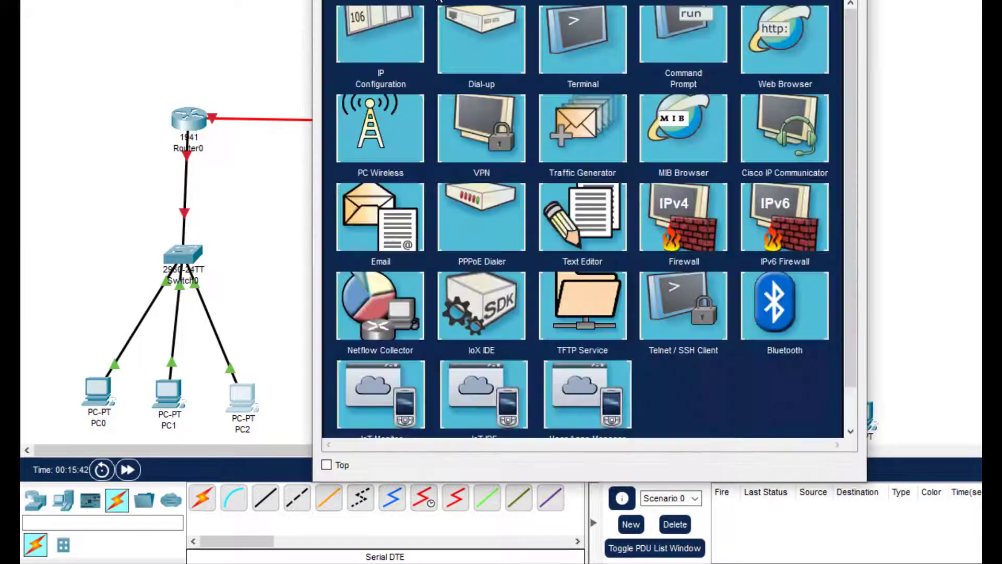
{"action": "left_click", "coordinate": [408, 51]}
{"action": "left_click", "coordinate": [580, 95]}
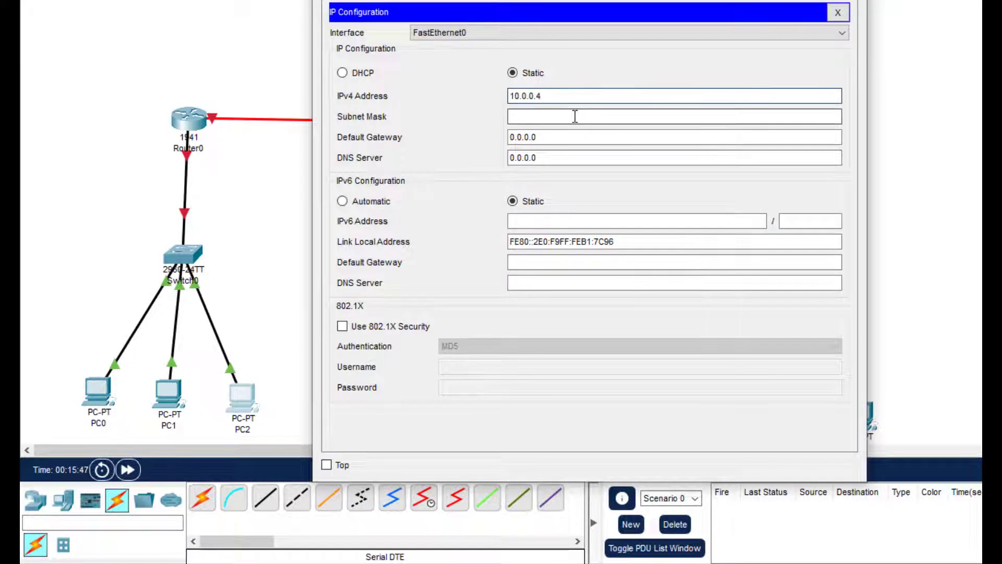
{"action": "left_click", "coordinate": [574, 116]}
{"action": "left_click_drag", "start_coordinate": [558, 136], "coordinate": [391, 140]}
{"action": "type", "text": "1"}
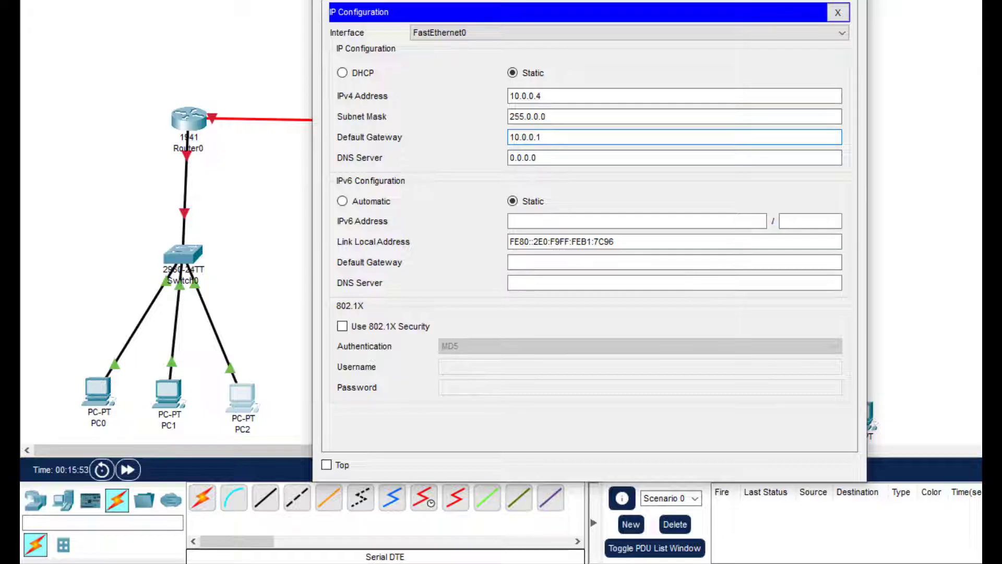
{"action": "left_click", "coordinate": [838, 12]}
{"action": "key", "text": "alt+F4"}
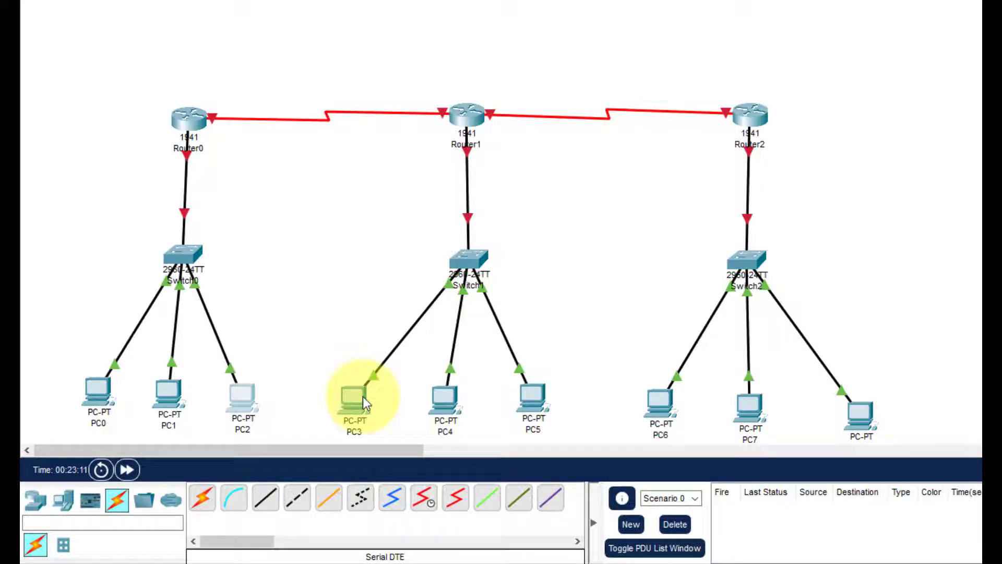
Step: Give PC3 the static IPv4 address 20.0.0.2, subnet mask 255.0.0.0 and default gateway 20.0.0.1, and close its window
{"action": "left_click", "coordinate": [354, 397]}
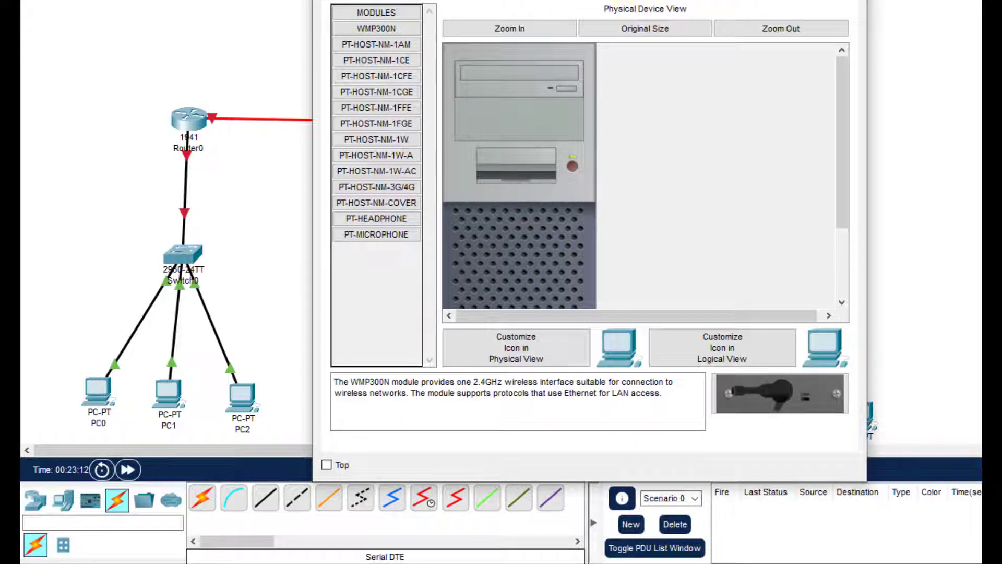
{"action": "left_click_drag", "start_coordinate": [630, 0], "coordinate": [525, 87]}
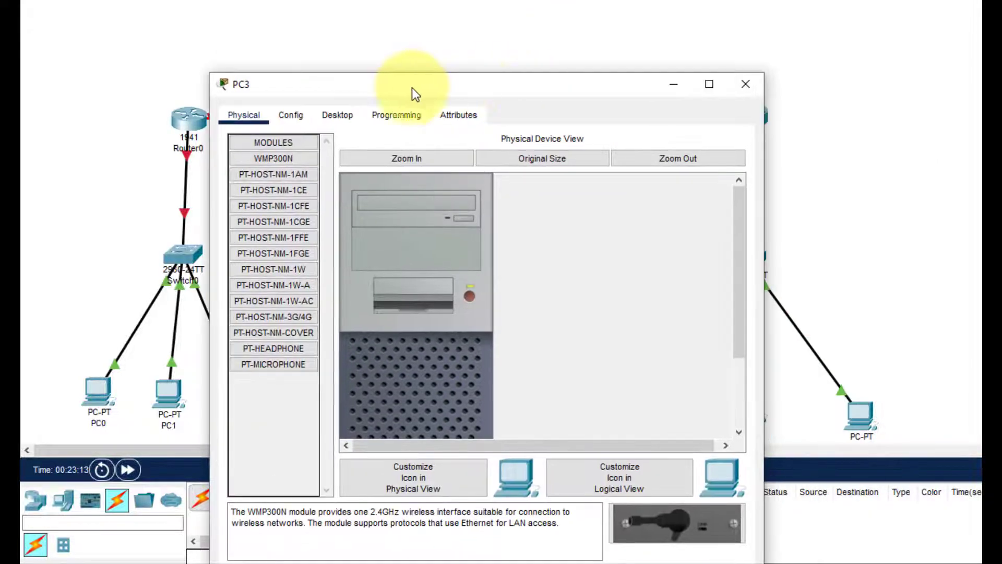
{"action": "left_click", "coordinate": [338, 115]}
{"action": "left_click", "coordinate": [301, 176]}
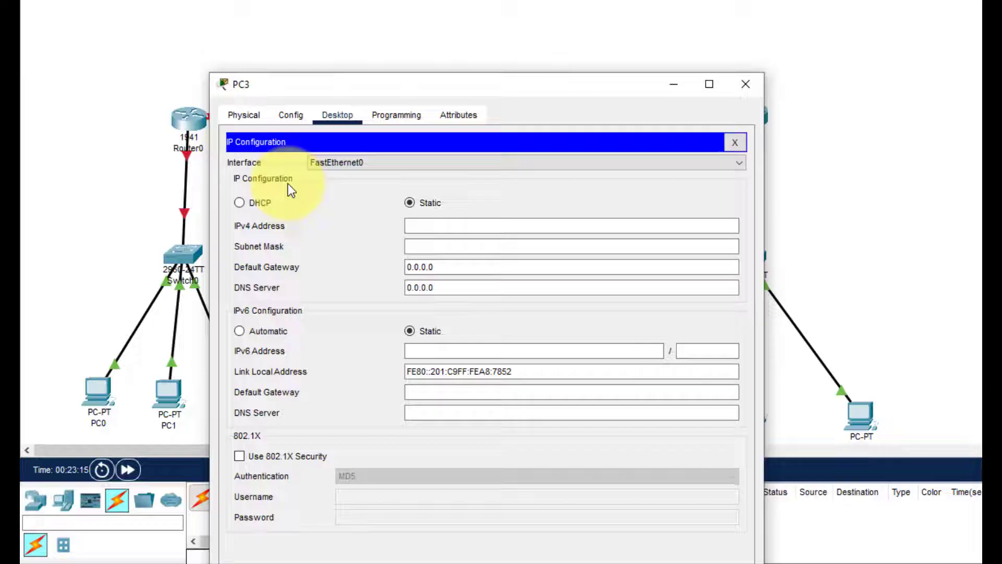
{"action": "left_click", "coordinate": [460, 225]}
{"action": "type", "text": "20.0.0.2"}
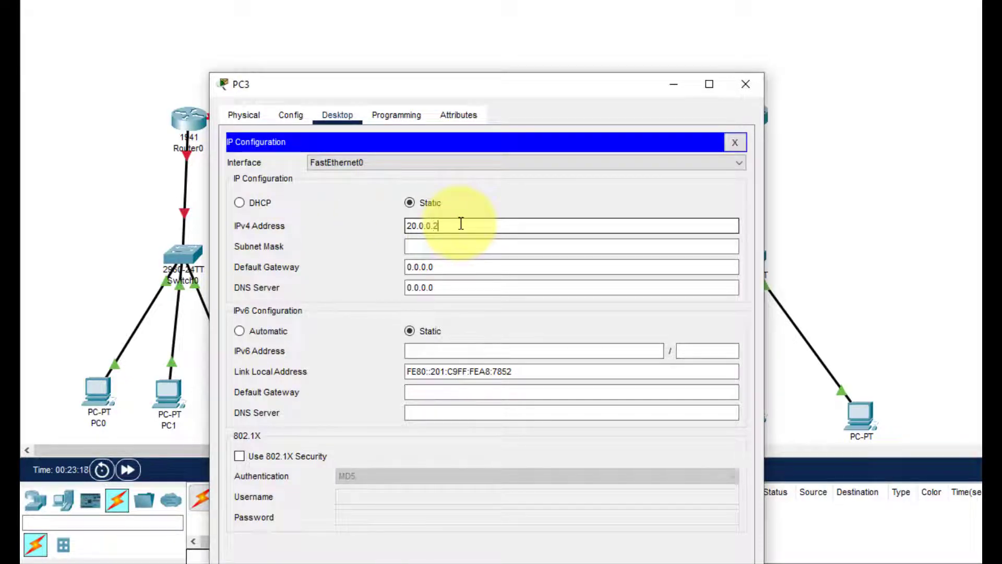
{"action": "left_click", "coordinate": [464, 245]}
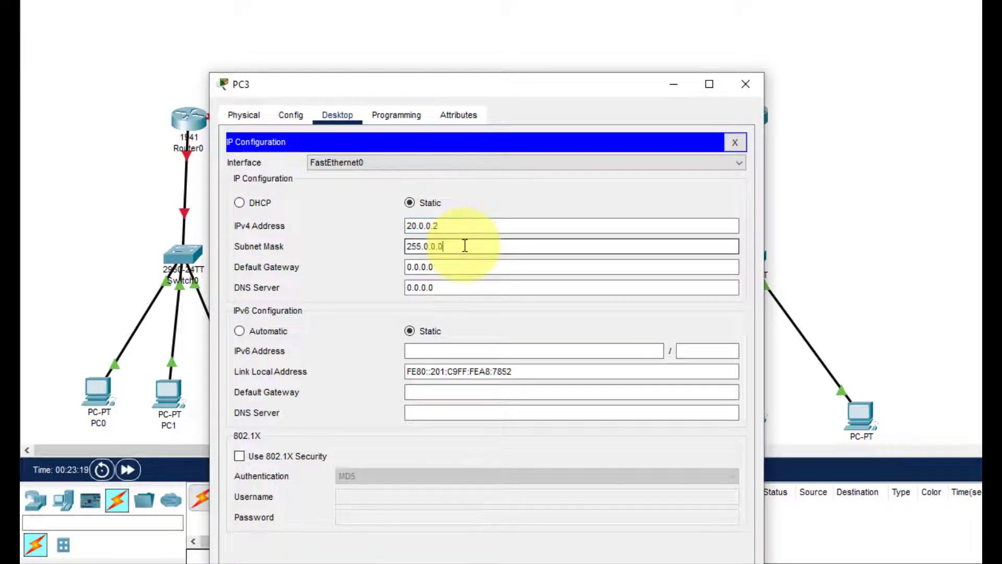
{"action": "left_click", "coordinate": [461, 267]}
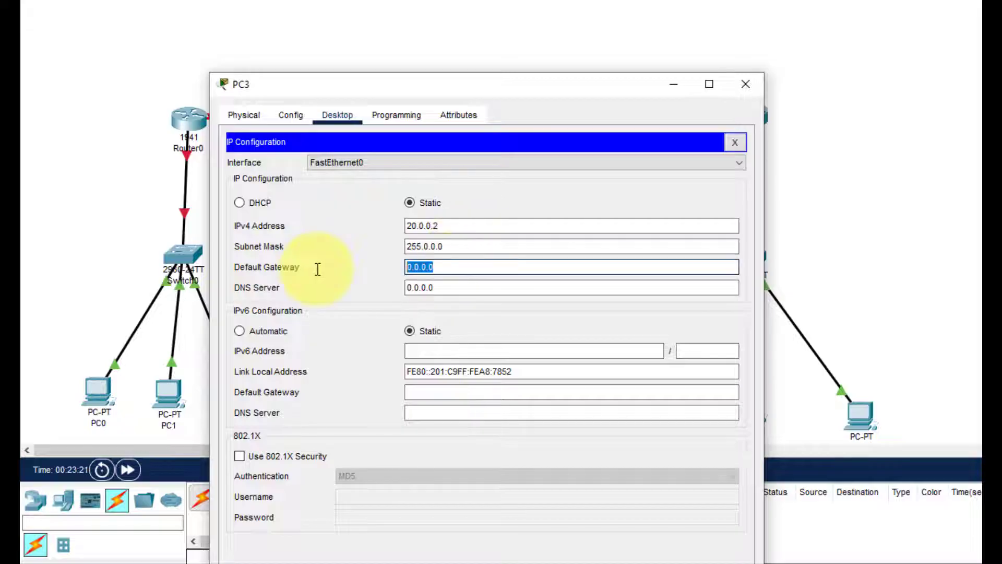
{"action": "type", "text": "2"}
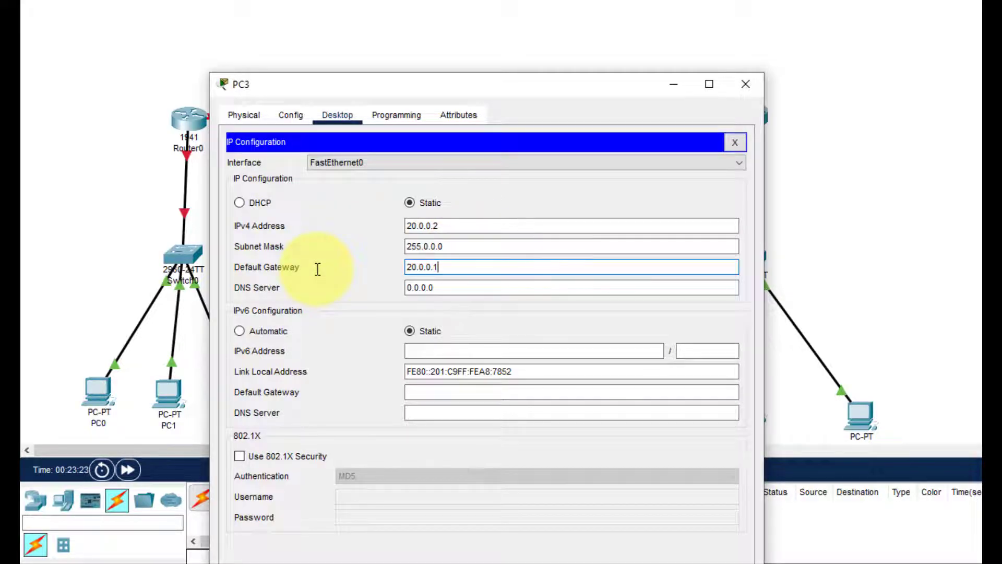
{"action": "type", "text": "0.0.0.1"}
{"action": "left_click_drag", "start_coordinate": [446, 267], "coordinate": [385, 267]}
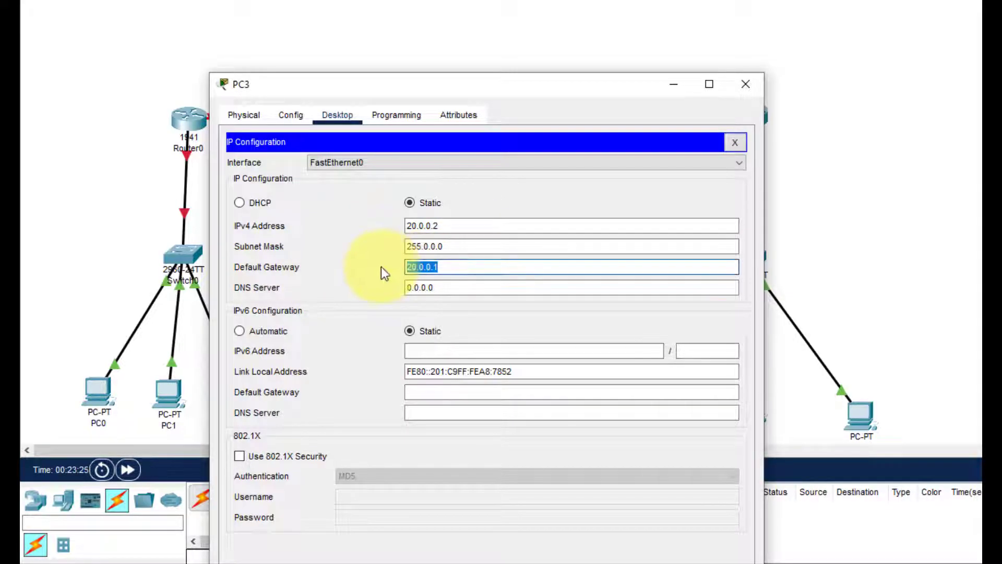
{"action": "left_click", "coordinate": [660, 309]}
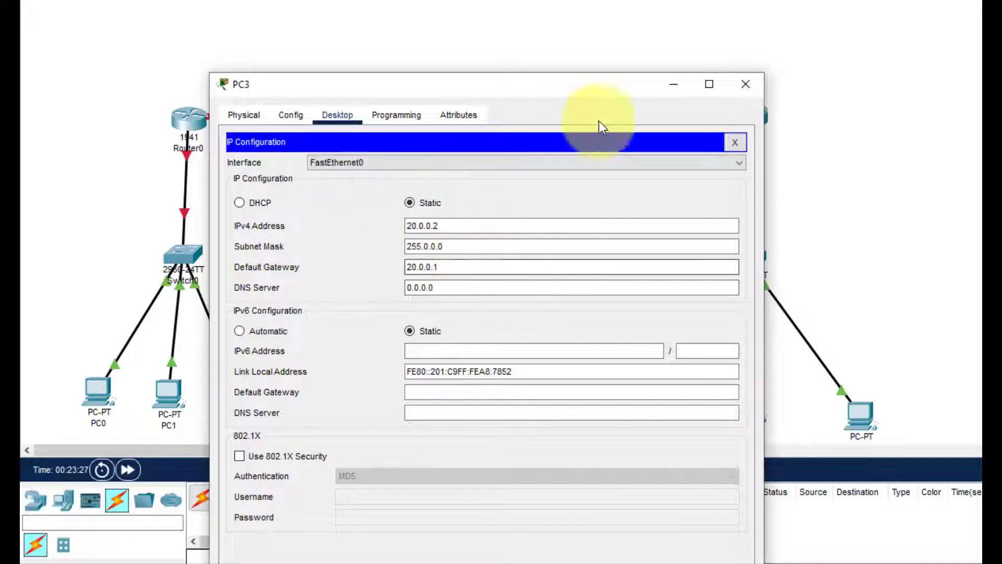
{"action": "left_click", "coordinate": [734, 143]}
{"action": "left_click", "coordinate": [746, 86]}
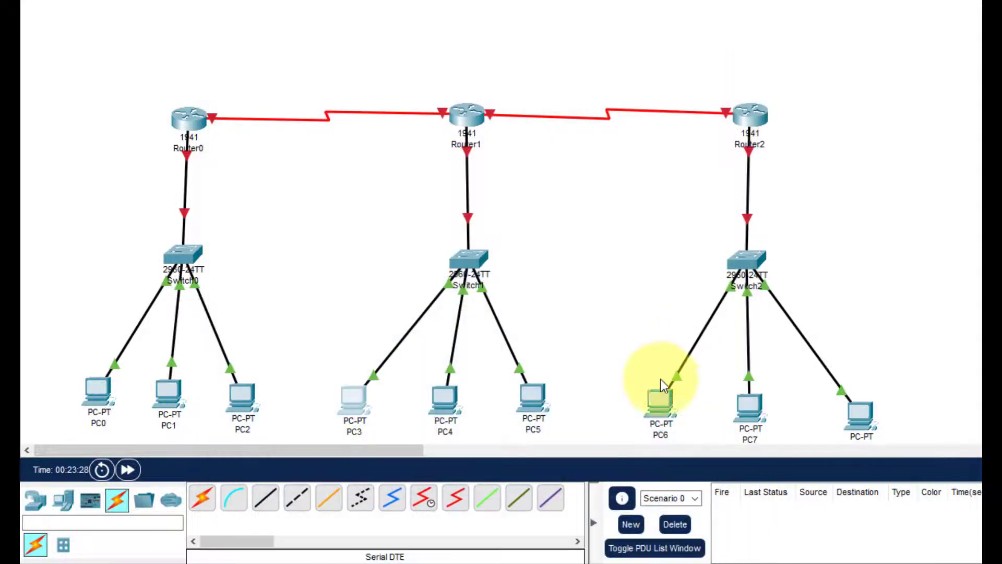
Step: Configure PC4 with static IPv4 address 20.0.0.3, subnet mask 255.0.0.0 and default gateway 20.0.0.1, and close its window
{"action": "left_click", "coordinate": [452, 397]}
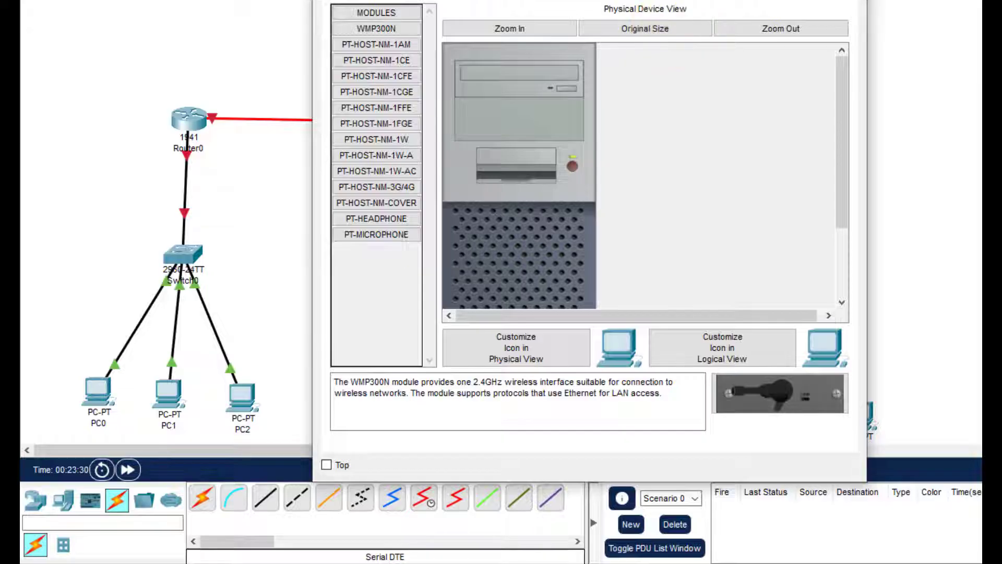
{"action": "left_click_drag", "start_coordinate": [600, 0], "coordinate": [543, 83]}
{"action": "left_click", "coordinate": [317, 112]}
{"action": "left_click", "coordinate": [273, 158]}
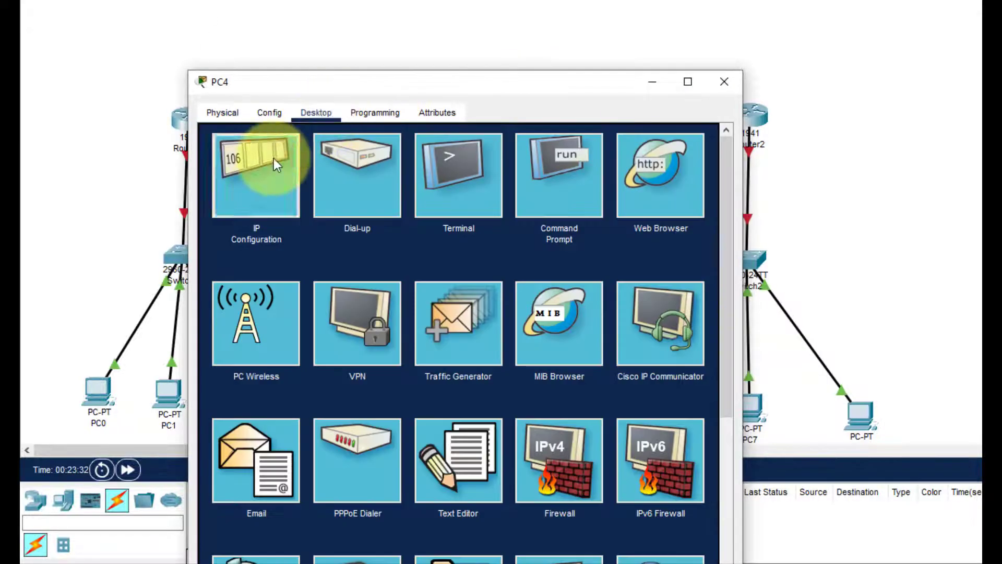
{"action": "left_click", "coordinate": [441, 224]}
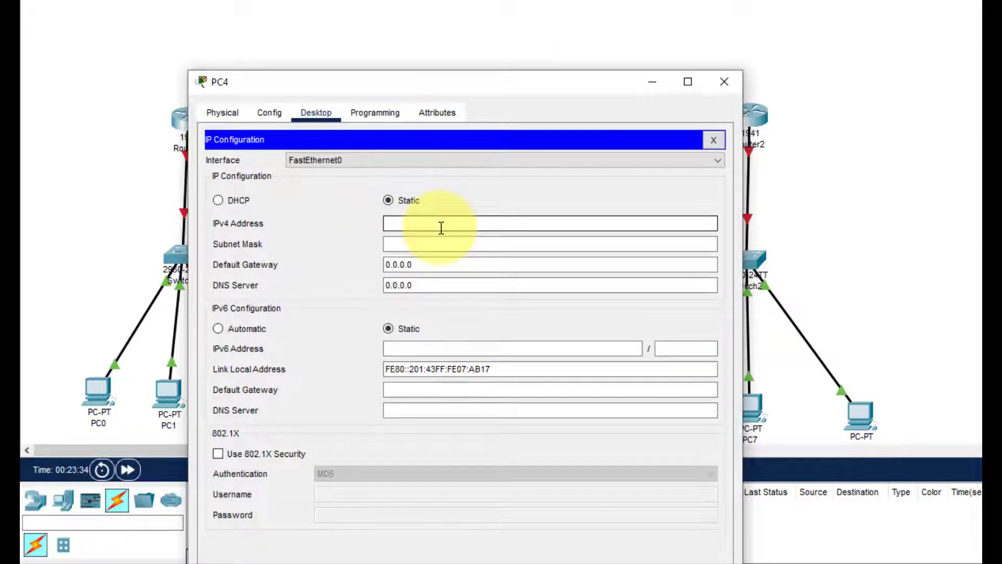
{"action": "type", "text": "20.0.0.1"}
{"action": "key", "text": "BackSpace"}
{"action": "type", "text": "3"}
{"action": "left_click", "coordinate": [400, 245]}
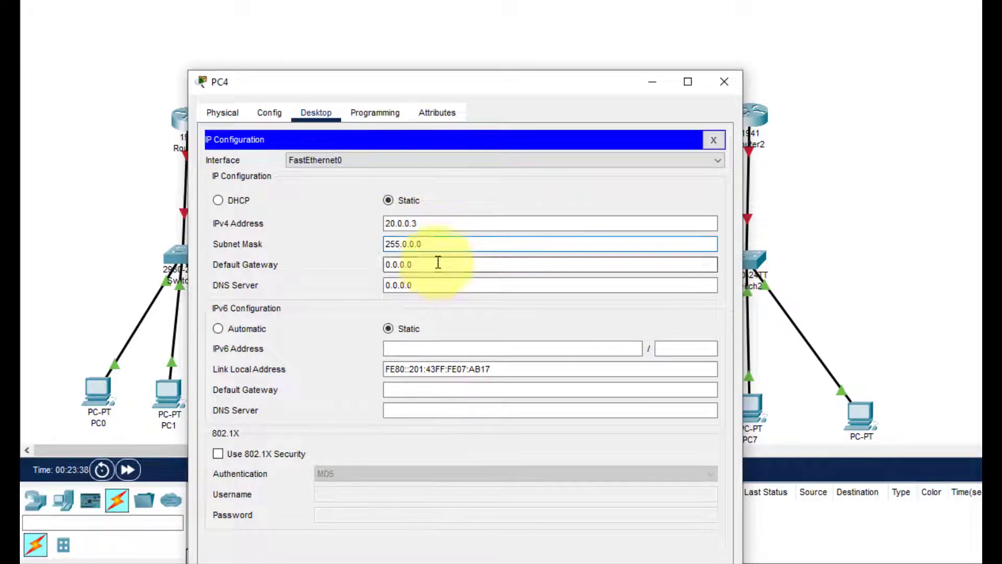
{"action": "key", "text": "Tab"}
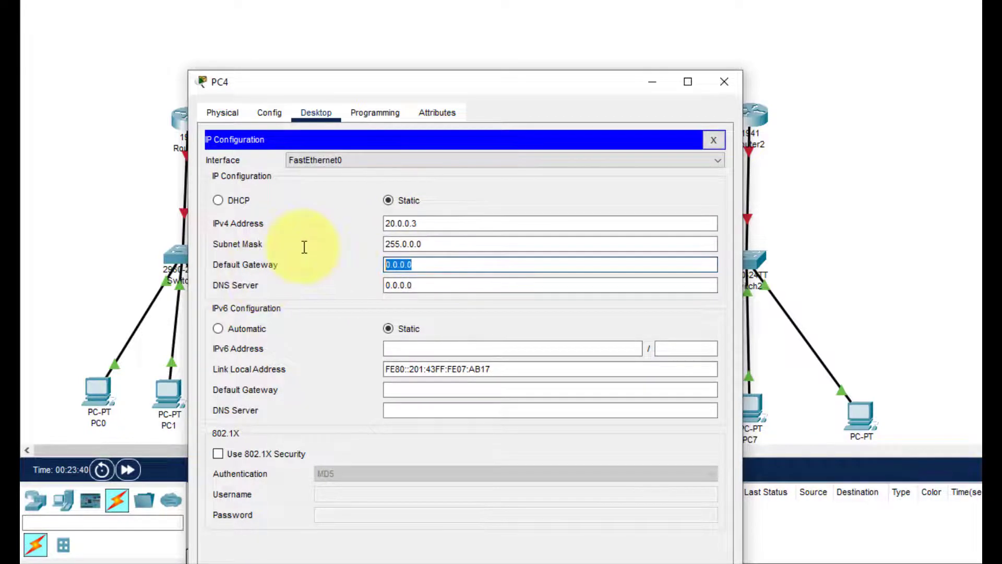
{"action": "type", "text": "20.0.0.1"}
{"action": "left_click", "coordinate": [714, 139]}
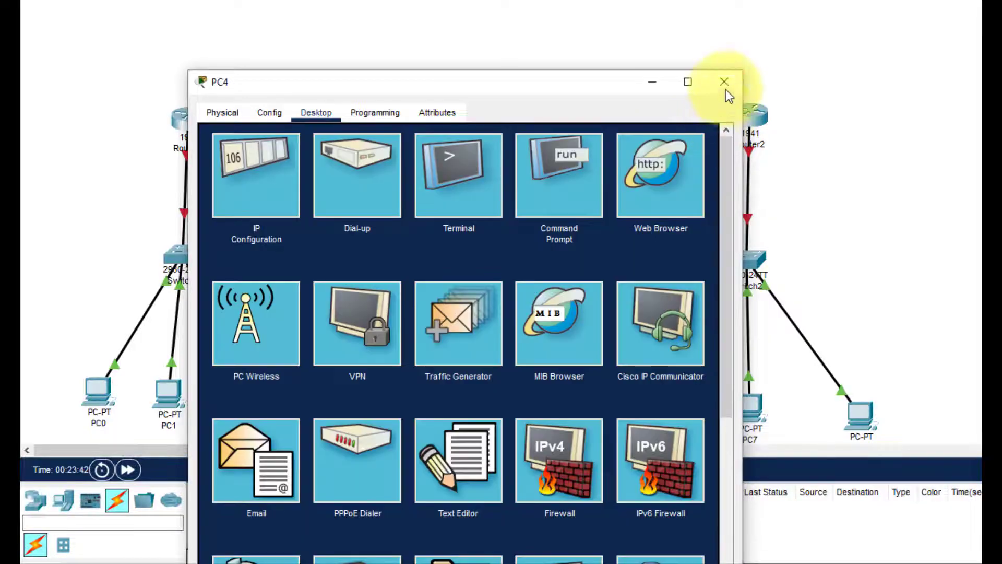
{"action": "left_click", "coordinate": [726, 88]}
Step: Set PC5's static IPv4 address to 20.0.0.4 with subnet mask 255.0.0.0 and default gateway 20.0.0.1, and close its window
{"action": "left_click", "coordinate": [543, 394]}
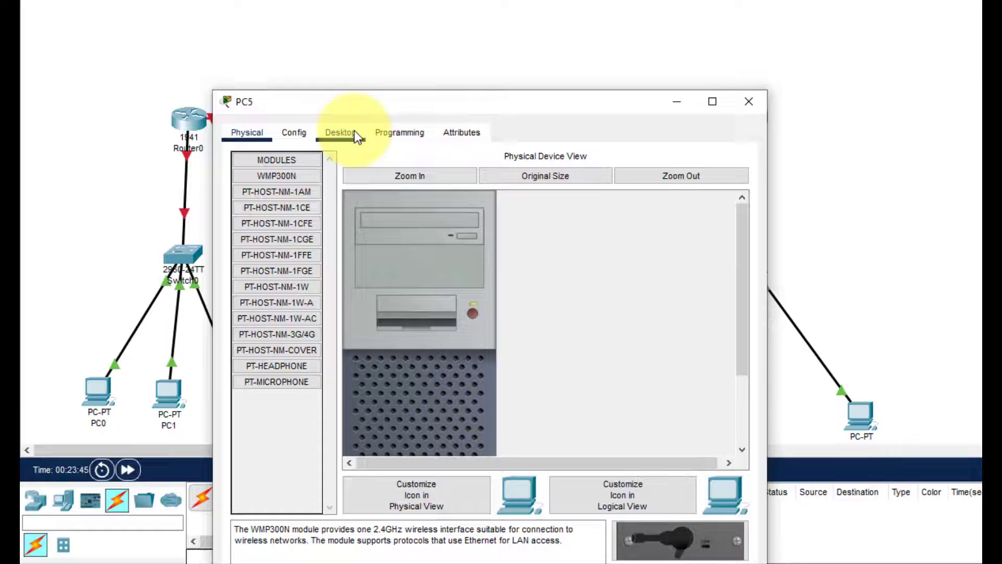
{"action": "left_click", "coordinate": [342, 132]}
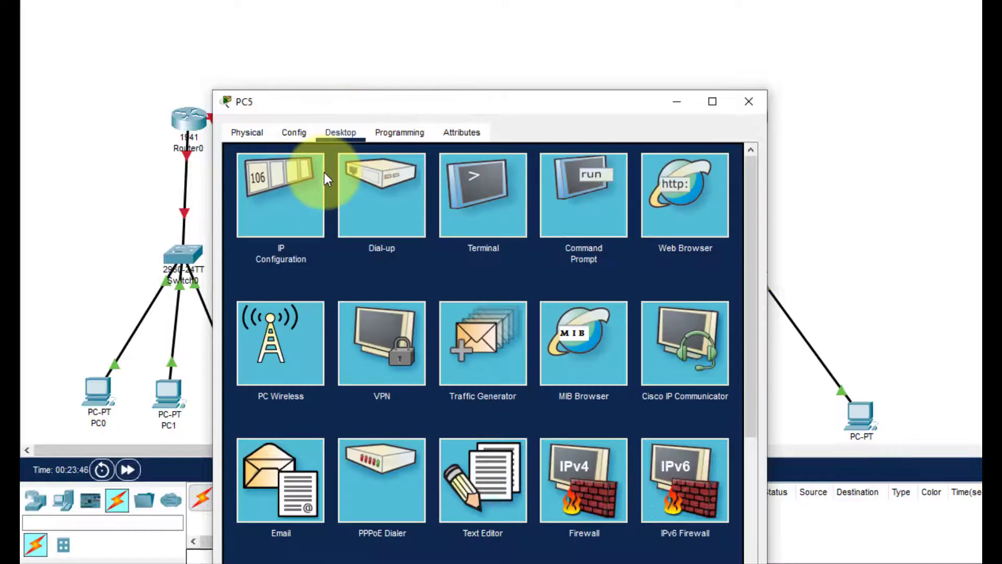
{"action": "left_click", "coordinate": [324, 176]}
{"action": "left_click", "coordinate": [459, 242]}
{"action": "type", "text": "20.0.0.1"}
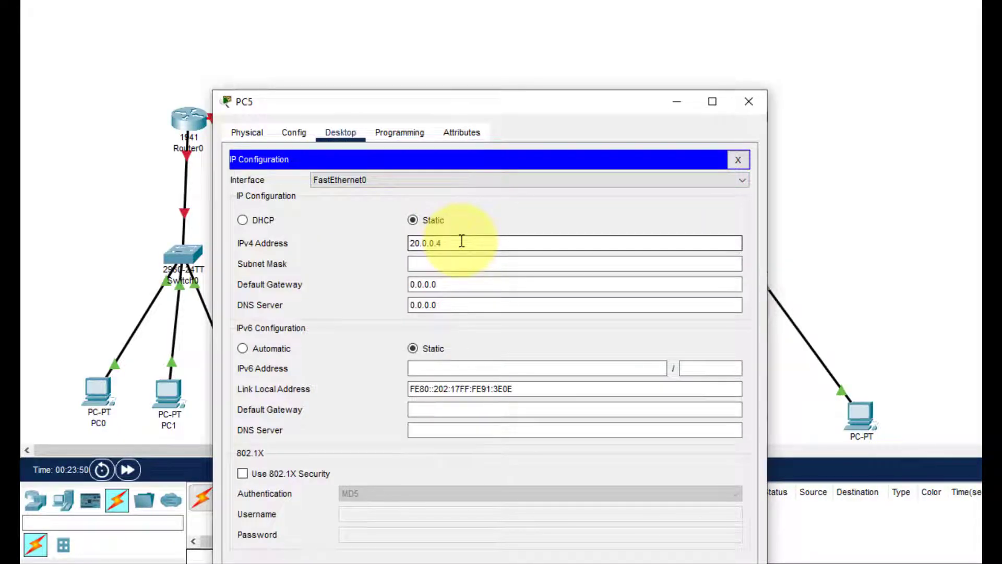
{"action": "left_click", "coordinate": [459, 263]}
{"action": "left_click_drag", "start_coordinate": [453, 284], "coordinate": [340, 288]}
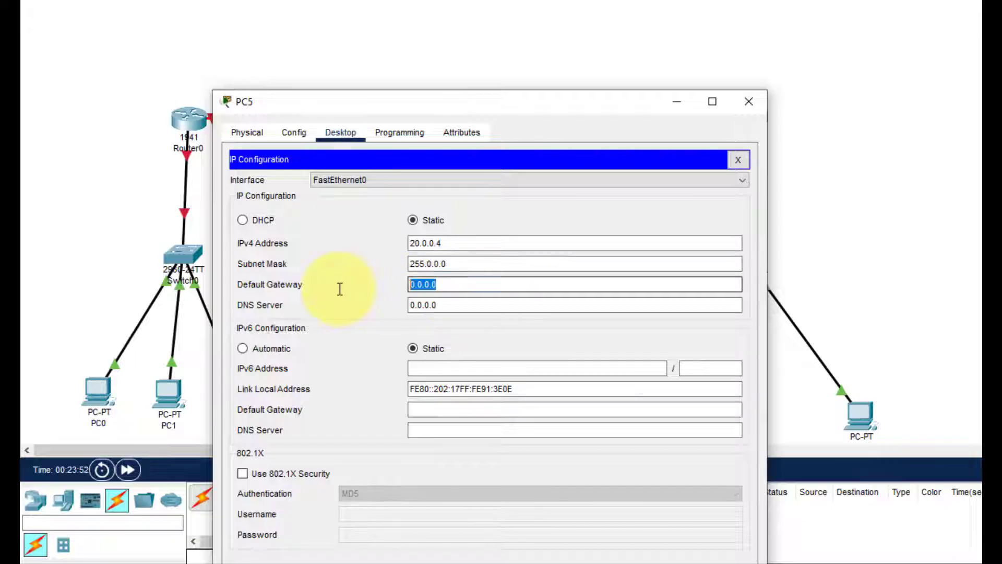
{"action": "type", "text": "20.0.0.1"}
{"action": "left_click", "coordinate": [749, 102]}
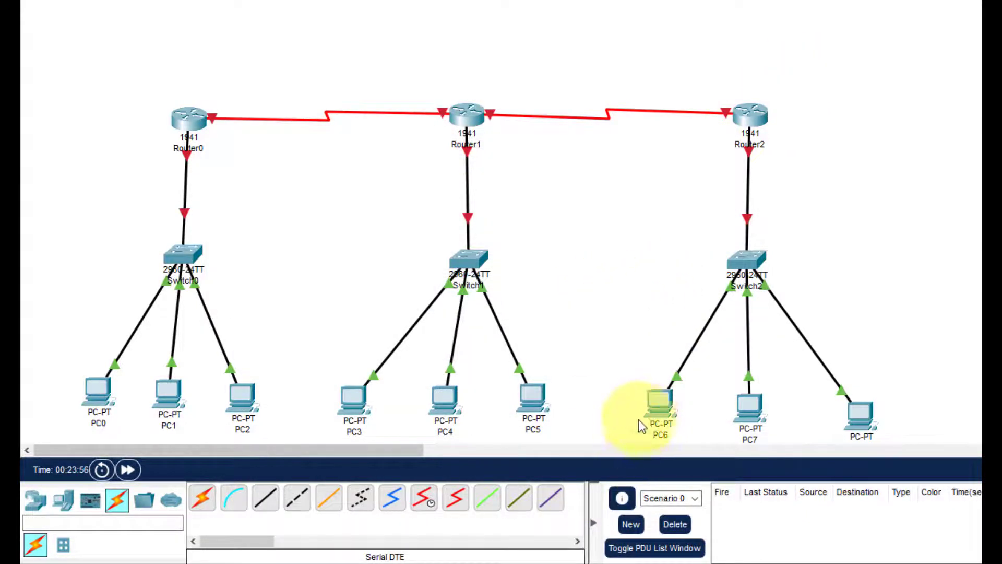
Step: Give PC6 the static IPv4 address 30.0.0.2, subnet mask 255.0.0.0 and default gateway 30.0.0.1, and close its window
{"action": "left_click", "coordinate": [656, 404]}
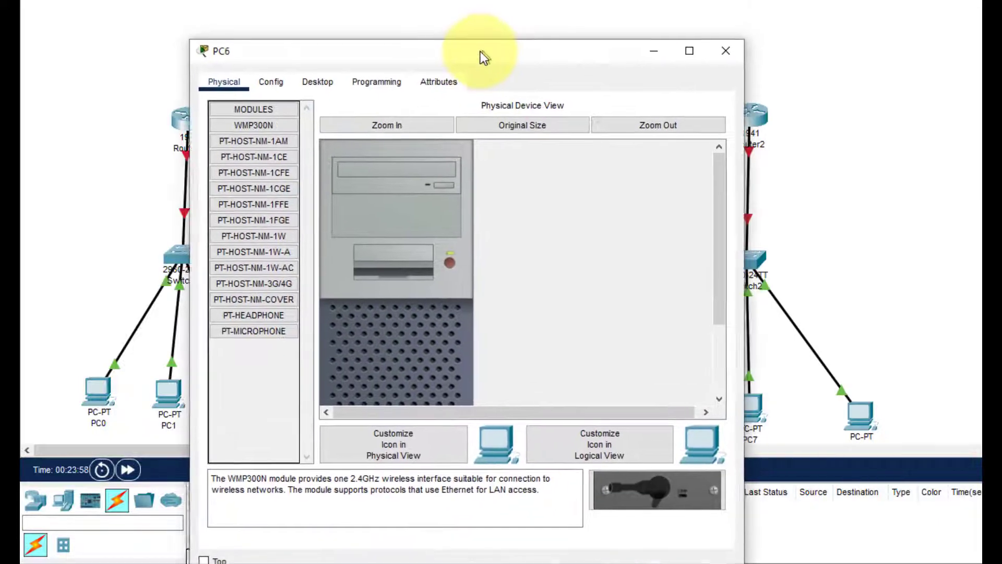
{"action": "left_click", "coordinate": [316, 88]}
{"action": "left_click", "coordinate": [286, 136]}
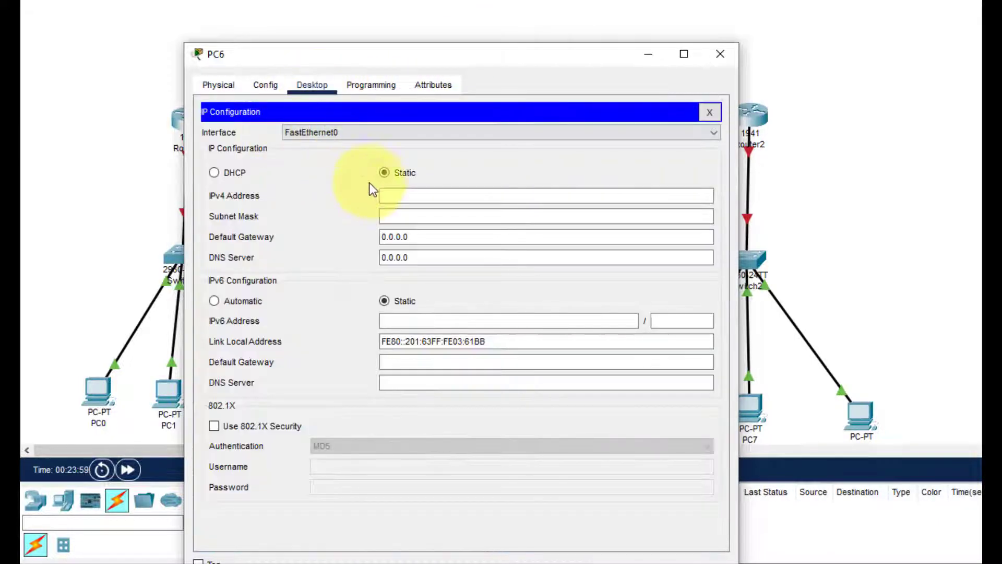
{"action": "left_click", "coordinate": [412, 196]}
{"action": "type", "text": "30"}
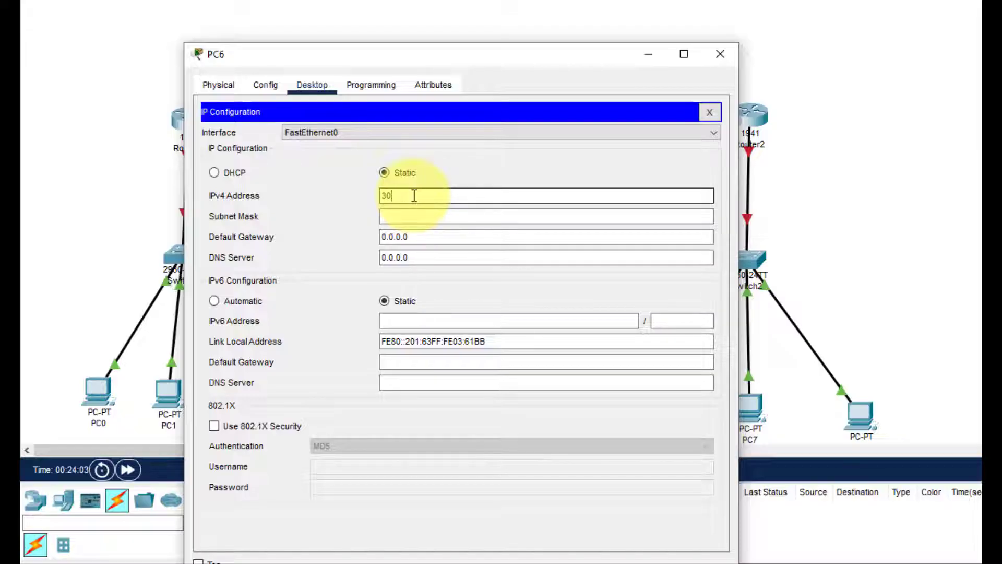
{"action": "type", "text": ".0.0.2"}
{"action": "left_click", "coordinate": [424, 216]}
{"action": "left_click_drag", "start_coordinate": [425, 238], "coordinate": [277, 234]}
{"action": "type", "text": "30."}
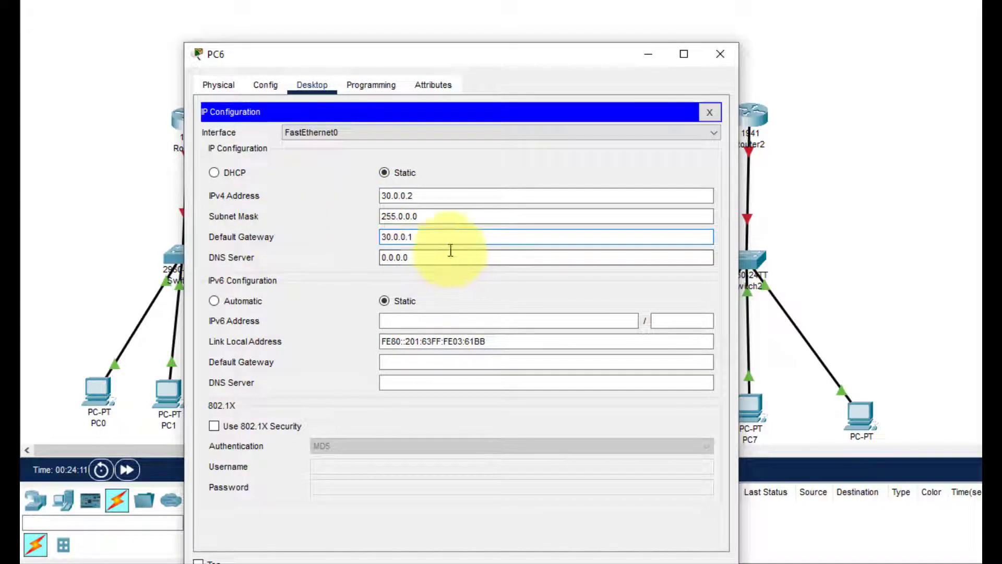
{"action": "left_click_drag", "start_coordinate": [439, 236], "coordinate": [274, 238]}
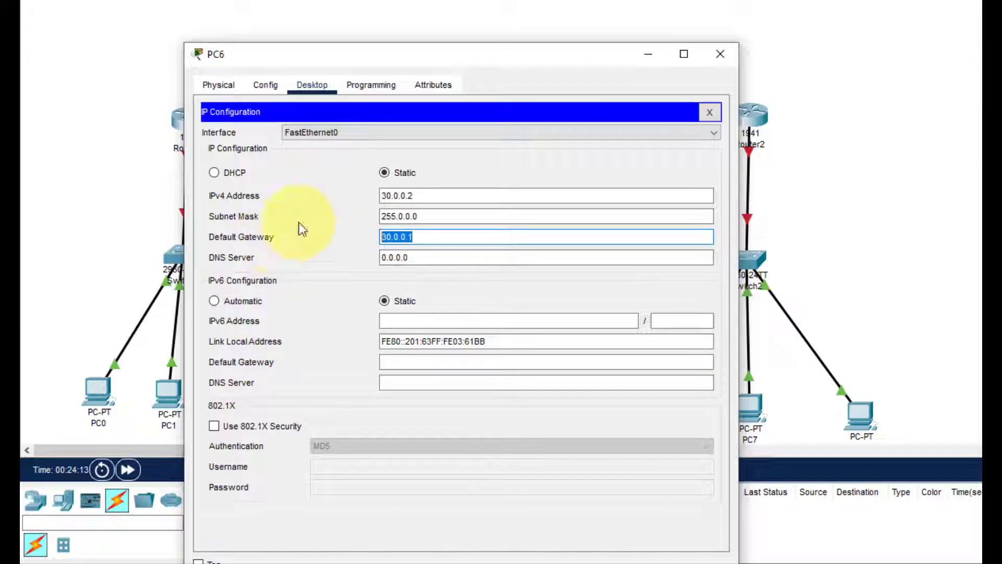
{"action": "left_click", "coordinate": [718, 111]}
{"action": "left_click", "coordinate": [720, 54]}
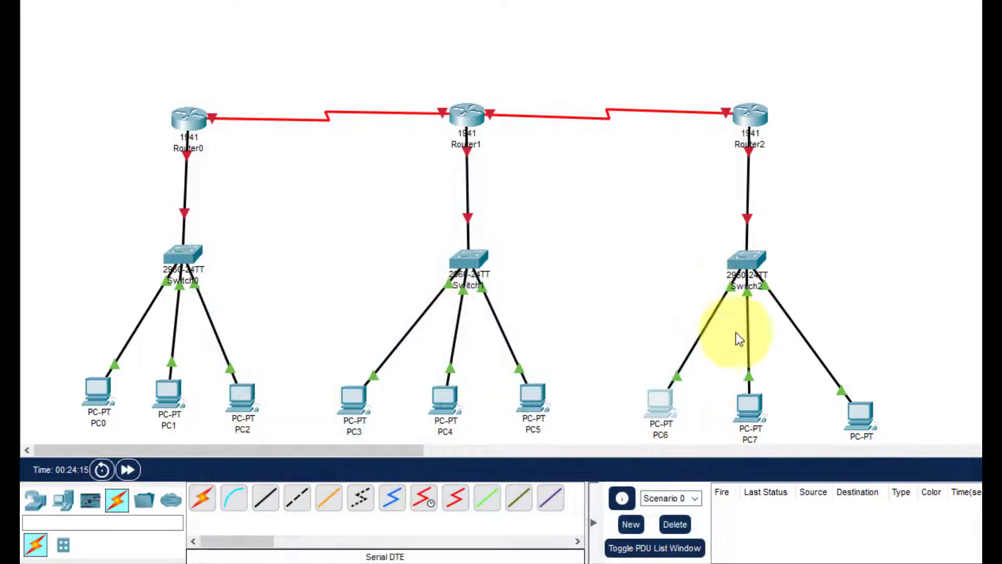
Step: Configure PC7 with static IPv4 address 30.0.0.3, subnet mask 255.0.0.0 and default gateway 30.0.0.1, and close its window
{"action": "left_click", "coordinate": [751, 407]}
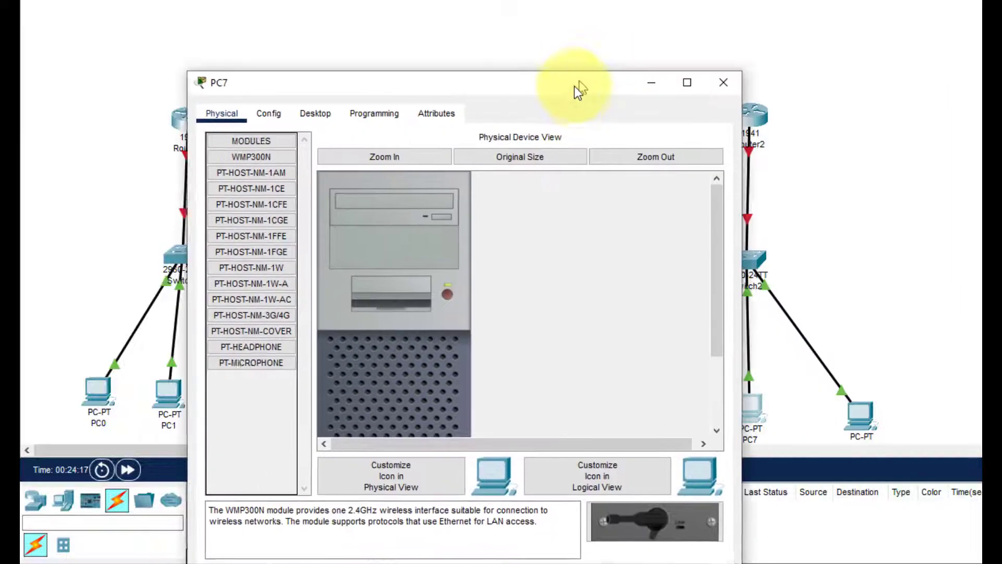
{"action": "left_click", "coordinate": [309, 121]}
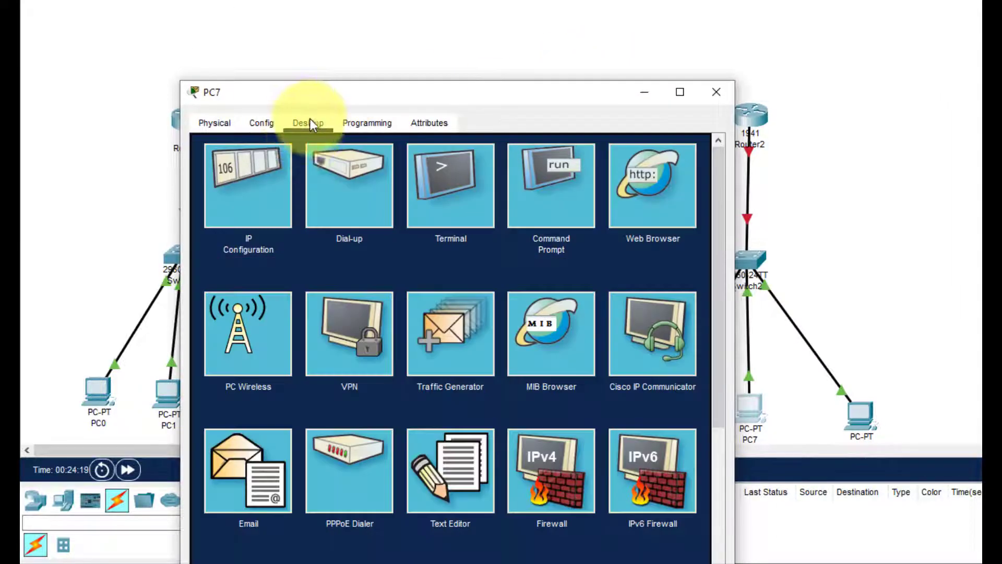
{"action": "left_click", "coordinate": [261, 158]}
{"action": "left_click", "coordinate": [418, 233]}
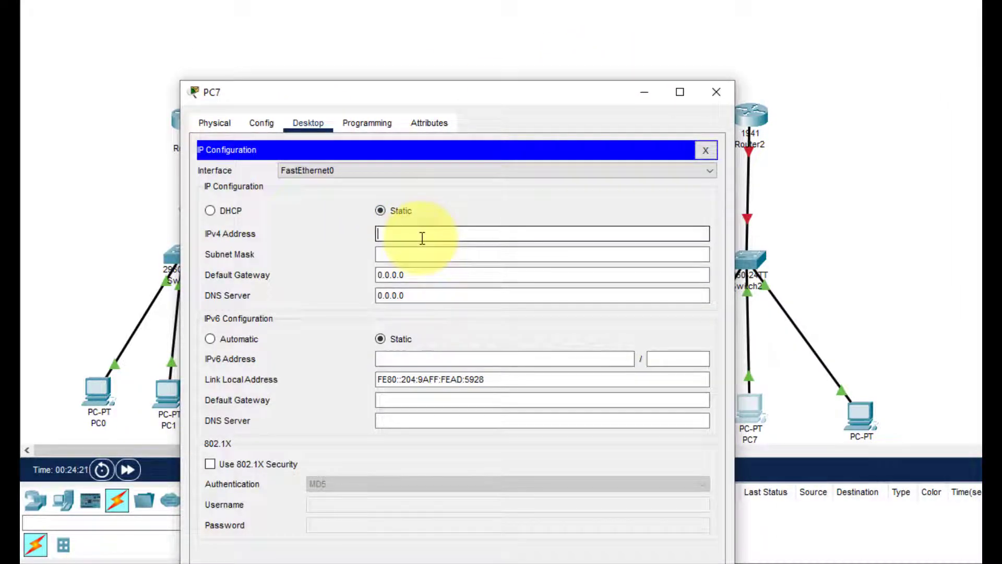
{"action": "type", "text": "30.0.0.1"}
{"action": "left_click", "coordinate": [431, 253]}
{"action": "type", "text": "255.0.0.0"}
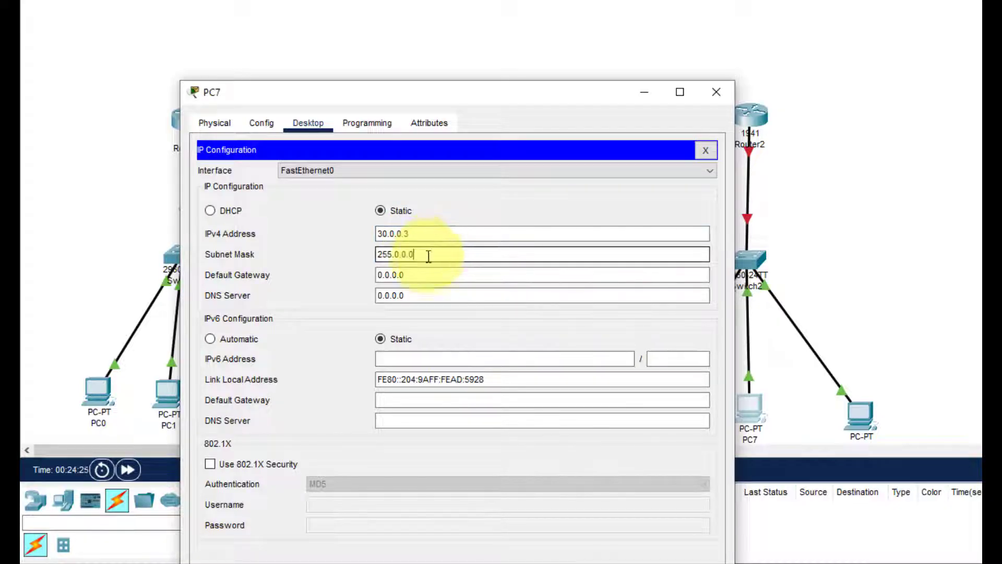
{"action": "left_click", "coordinate": [411, 275]}
{"action": "type", "text": "30.0.0.1"}
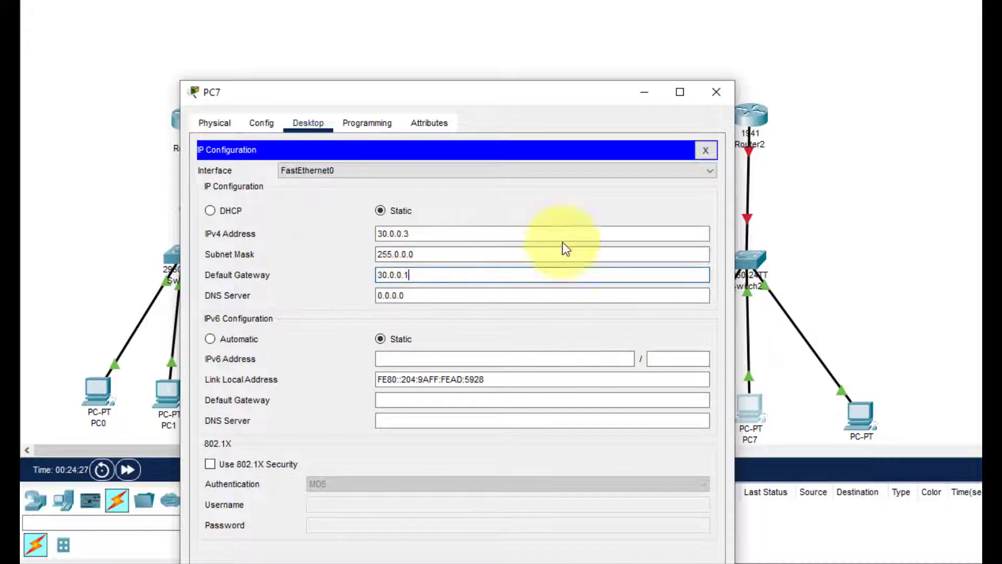
{"action": "left_click", "coordinate": [705, 151]}
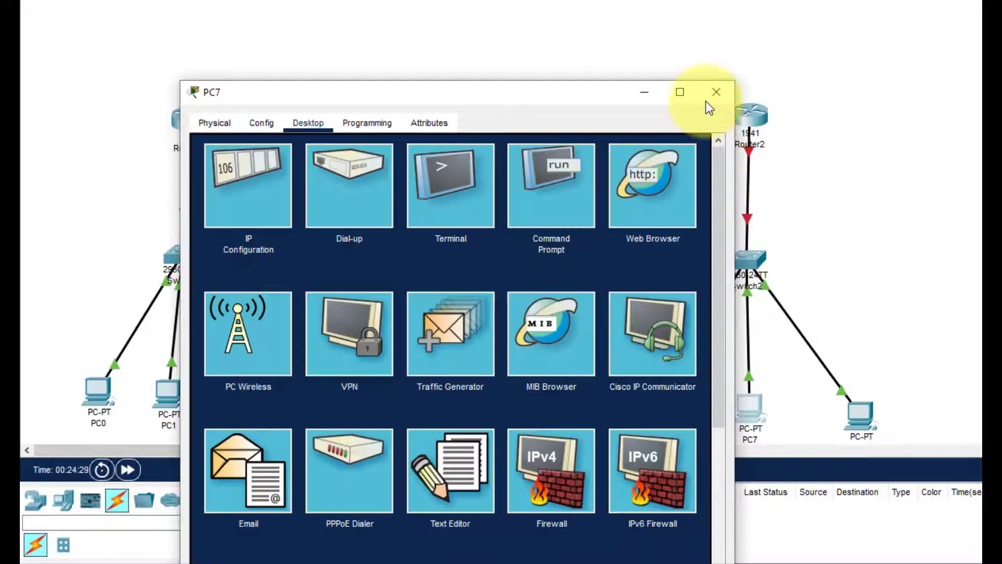
{"action": "left_click", "coordinate": [716, 92]}
Step: Configure PC8 with static IPv4 address 30.0.0.4, subnet mask 255.0.0.0 and default gateway 30.0.0.1, and close its window
{"action": "left_click", "coordinate": [858, 412]}
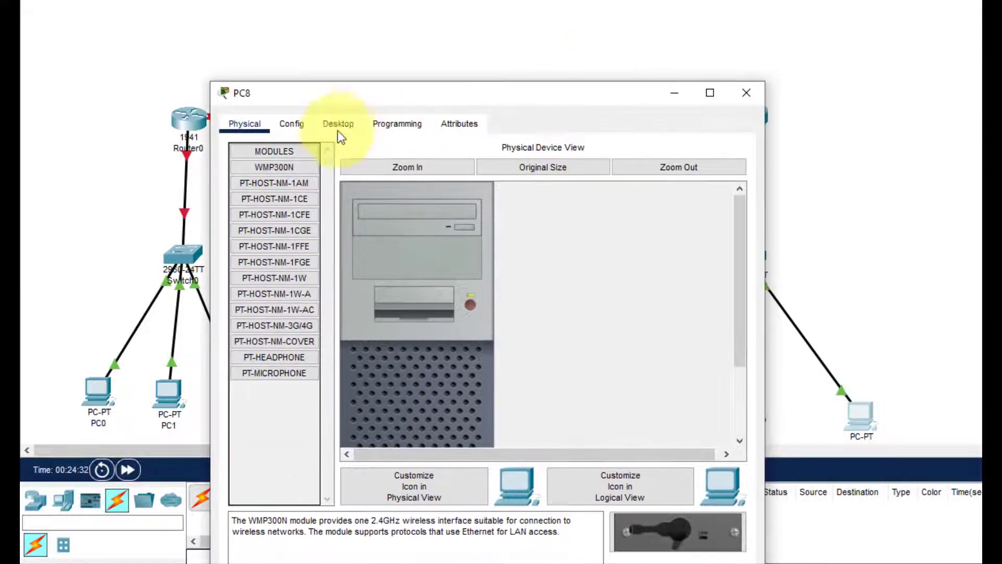
{"action": "left_click", "coordinate": [334, 124]}
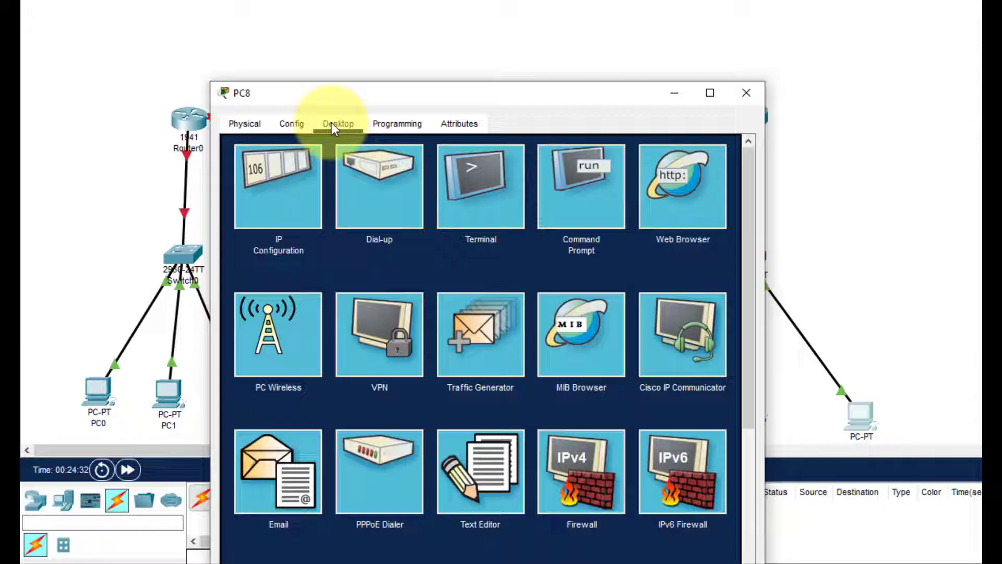
{"action": "left_click", "coordinate": [259, 188]}
{"action": "left_click", "coordinate": [428, 233]}
{"action": "type", "text": "30.0.0.4"}
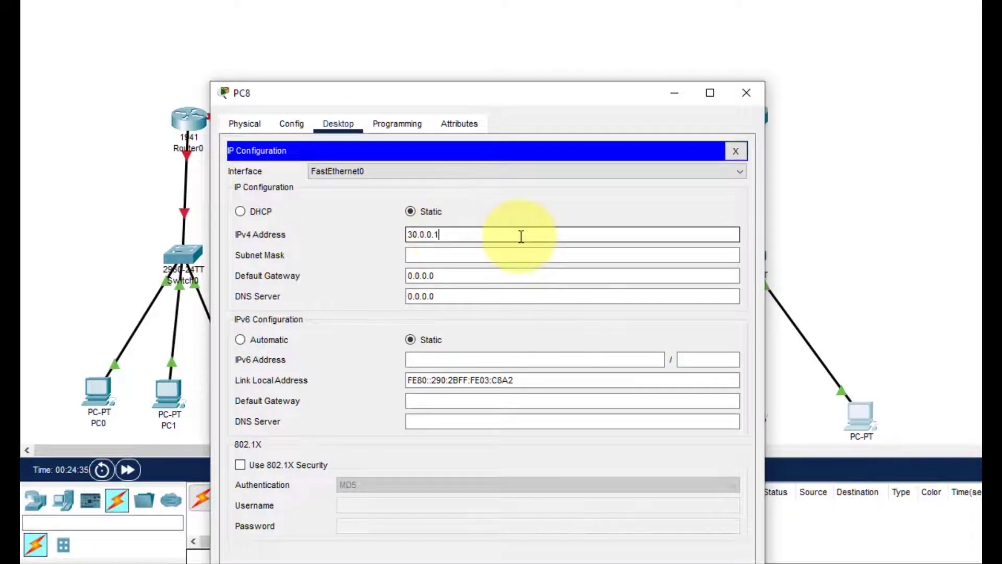
{"action": "left_click", "coordinate": [477, 260]}
{"action": "key", "text": "Tab"}
{"action": "type", "text": "30.0.0.1"}
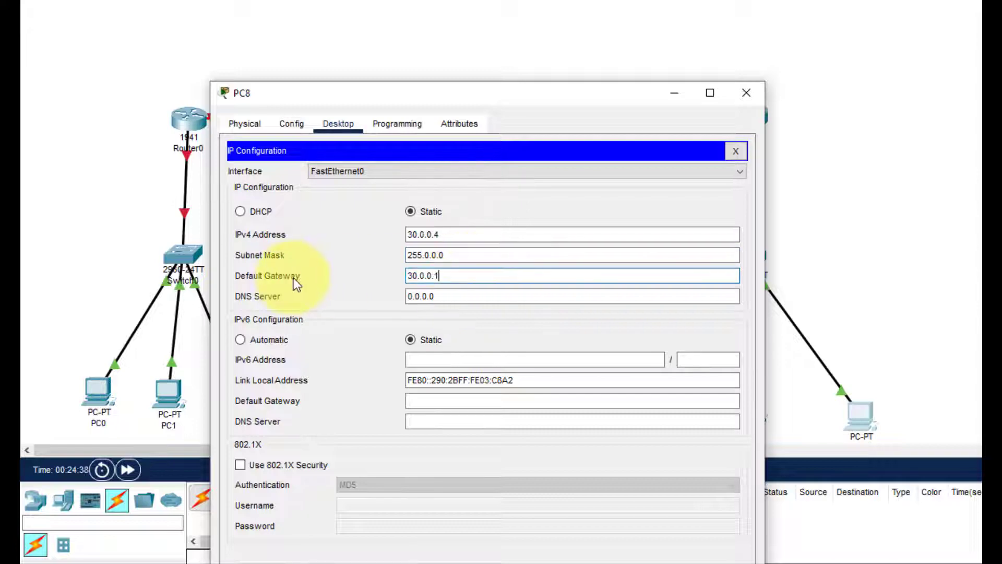
{"action": "left_click", "coordinate": [746, 93]}
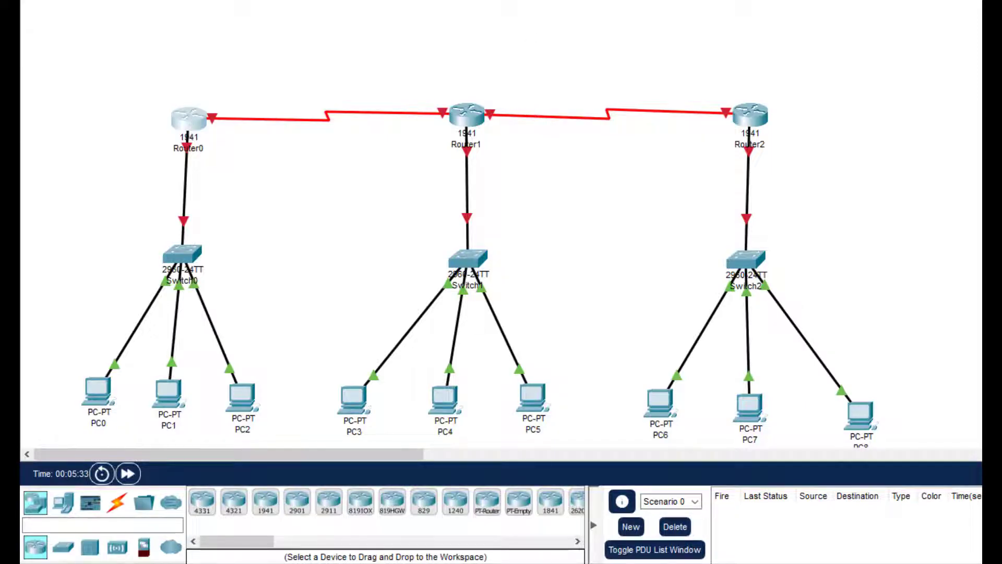
Step: Open Router0's command line and enter global configuration mode with enable and configure terminal
{"action": "key", "text": "alt+Tab"}
{"action": "left_click", "coordinate": [194, 123]}
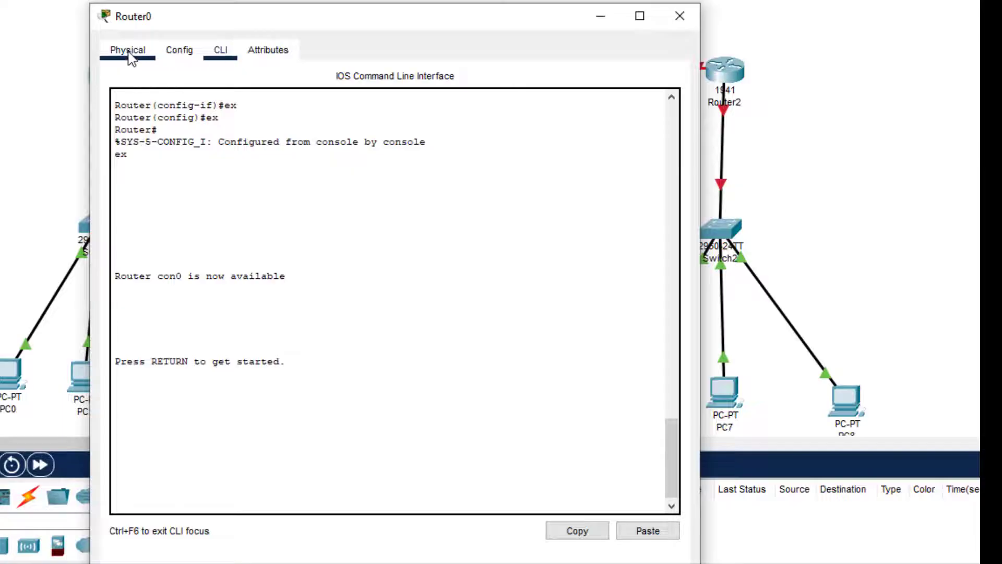
{"action": "left_click", "coordinate": [130, 52]}
{"action": "left_click", "coordinate": [220, 52]}
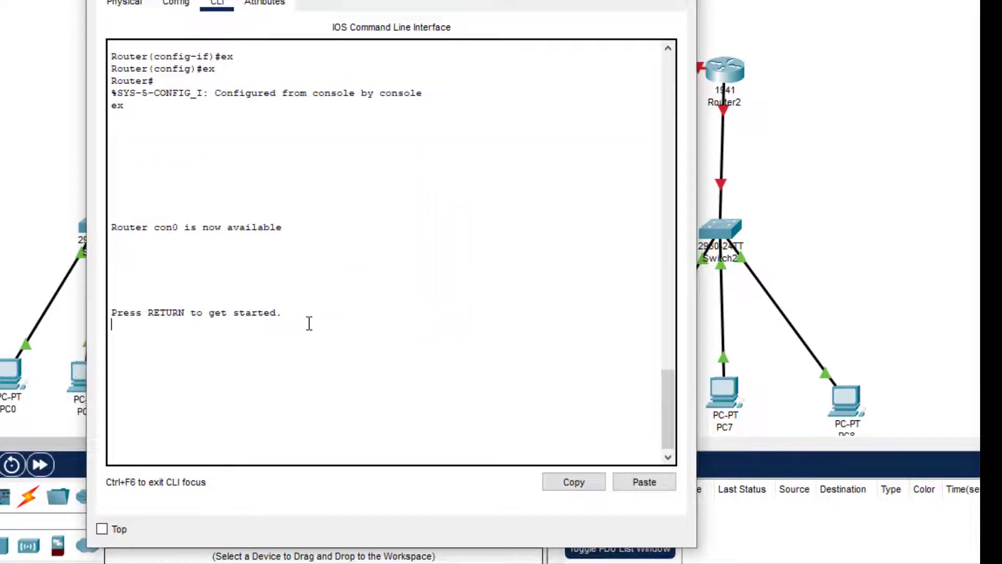
{"action": "key", "text": "Return"}
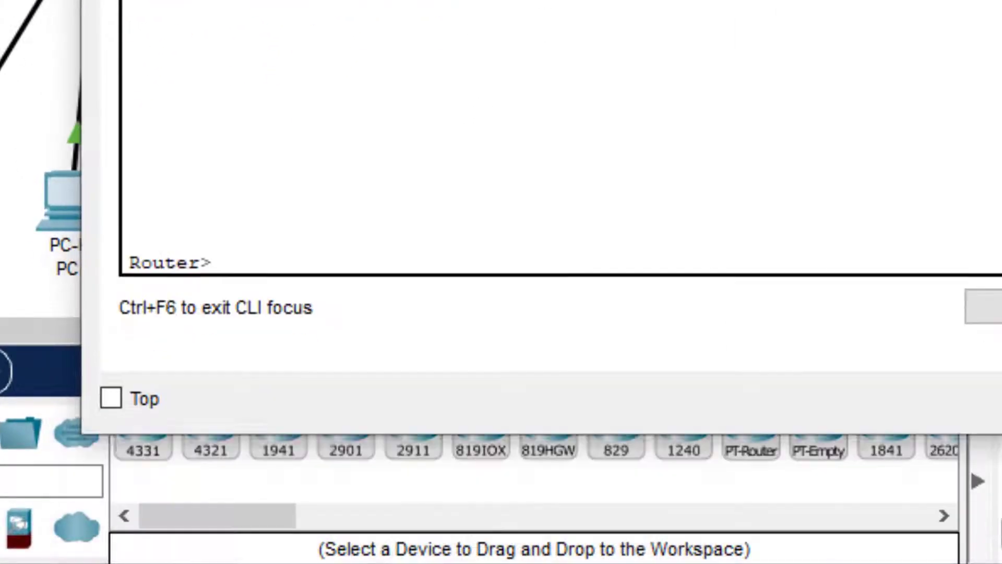
{"action": "type", "text": "en"}
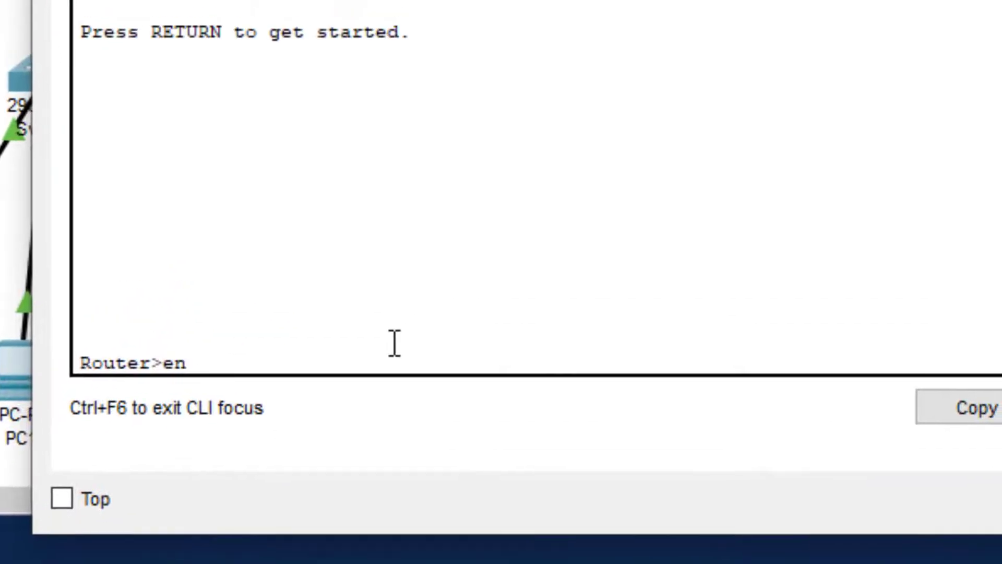
{"action": "key", "text": "Tab"}
{"action": "key", "text": "Return"}
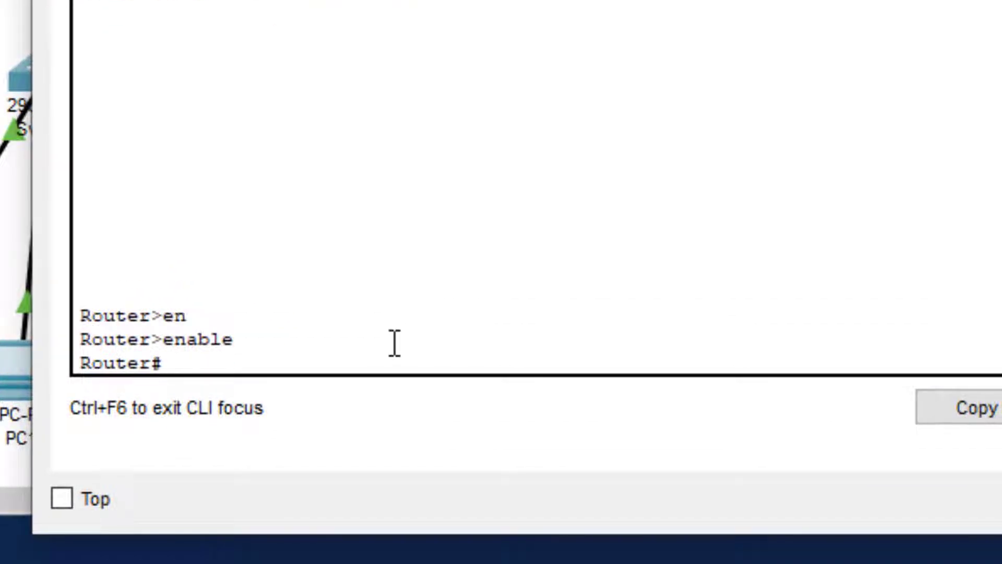
{"action": "type", "text": "conf"}
{"action": "key", "text": "Tab"}
{"action": "type", "text": "t"}
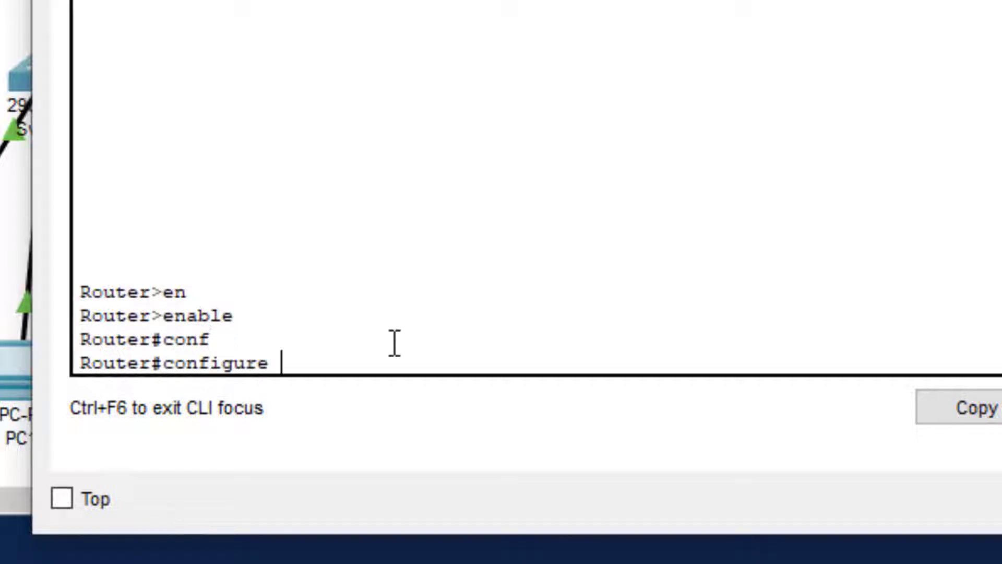
{"action": "key", "text": "Tab"}
{"action": "key", "text": "Return"}
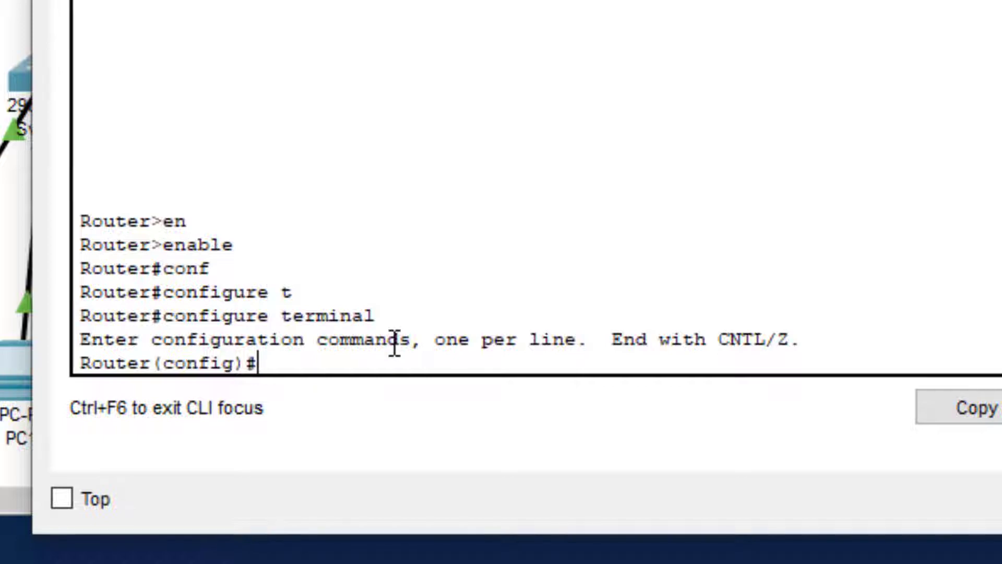
Step: Assign IP address 10.0.0.1 with mask 255.0.0.0 to Router0's gigabitEthernet 0/0 interface
{"action": "type", "text": "in"}
{"action": "key", "text": "Tab"}
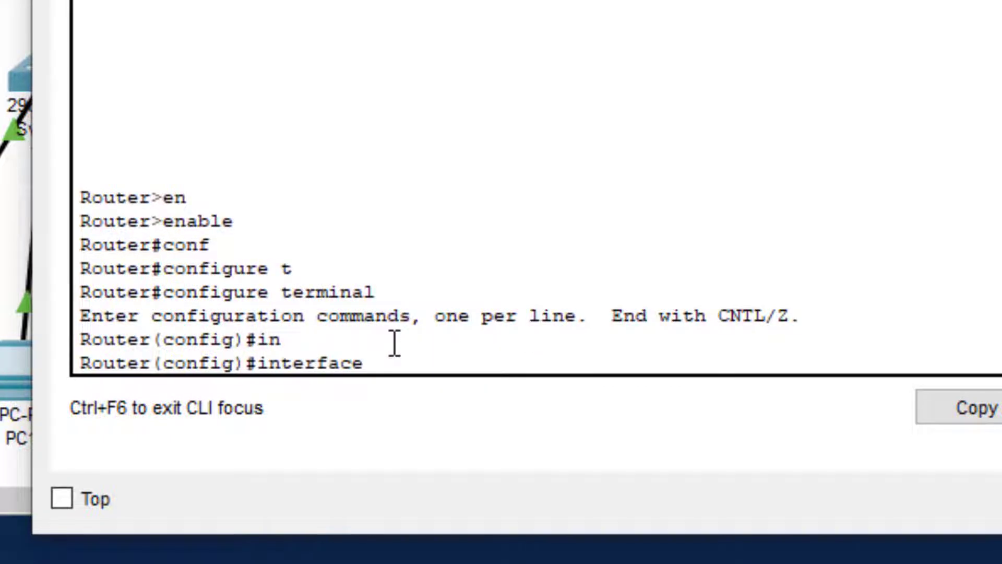
{"action": "type", "text": "g"}
{"action": "key", "text": "Tab"}
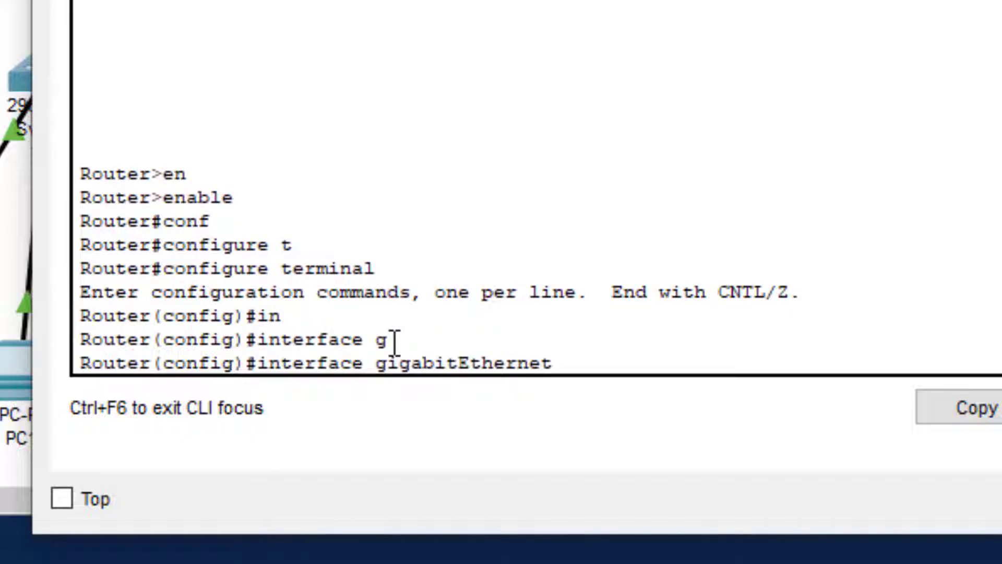
{"action": "type", "text": "0/0"}
{"action": "key", "text": "Return"}
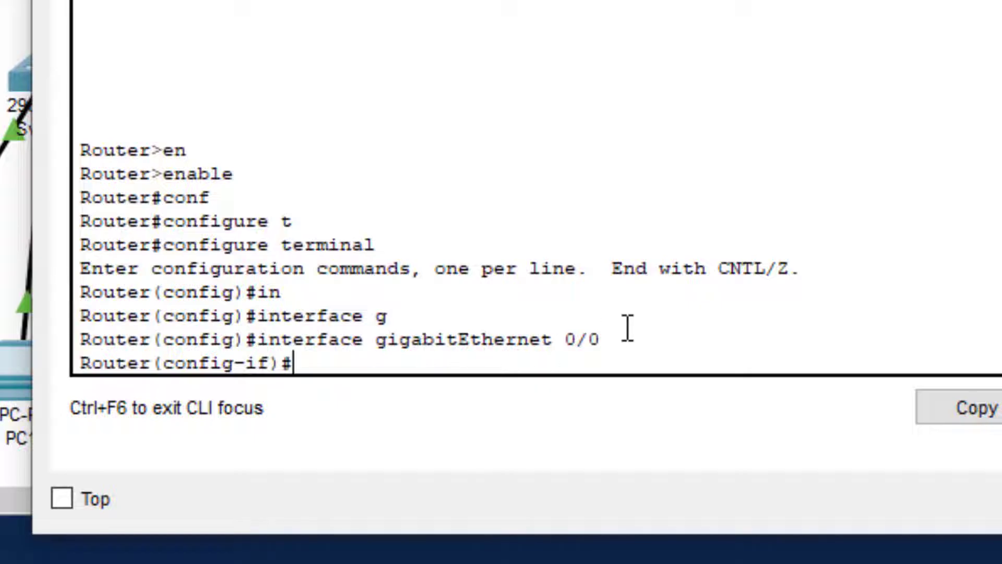
{"action": "left_click_drag", "start_coordinate": [624, 341], "coordinate": [245, 346]}
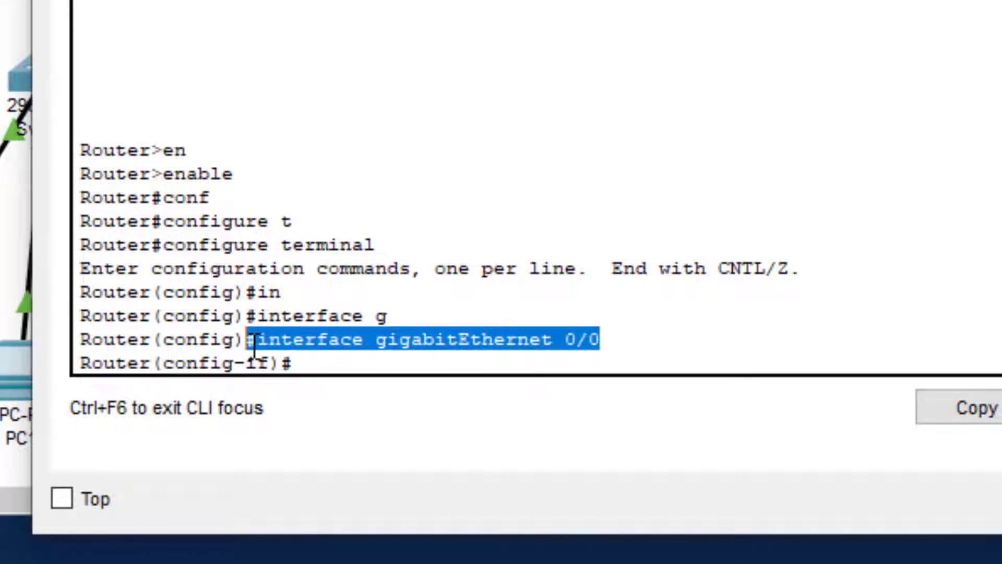
{"action": "left_click", "coordinate": [339, 353]}
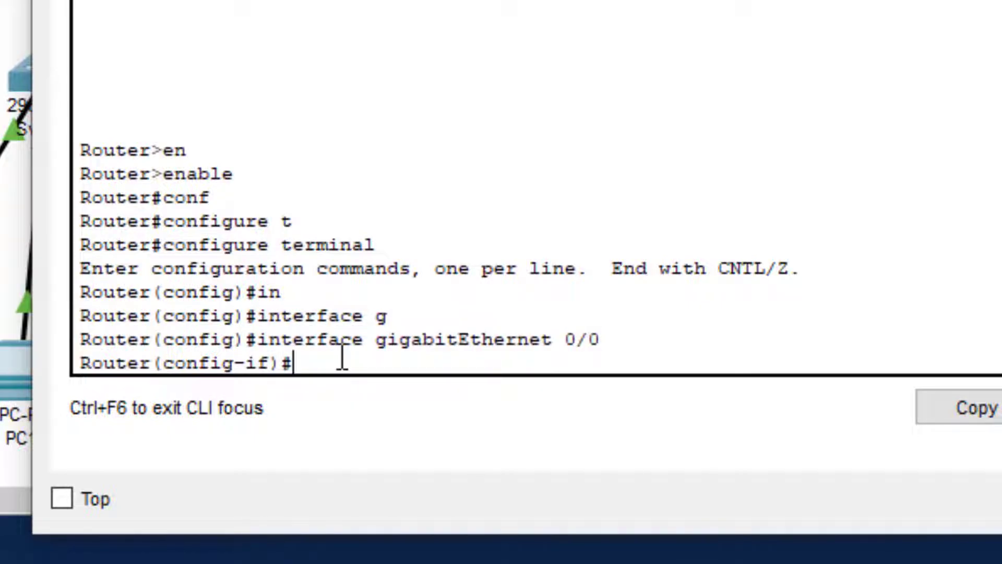
{"action": "type", "text": "ip add"}
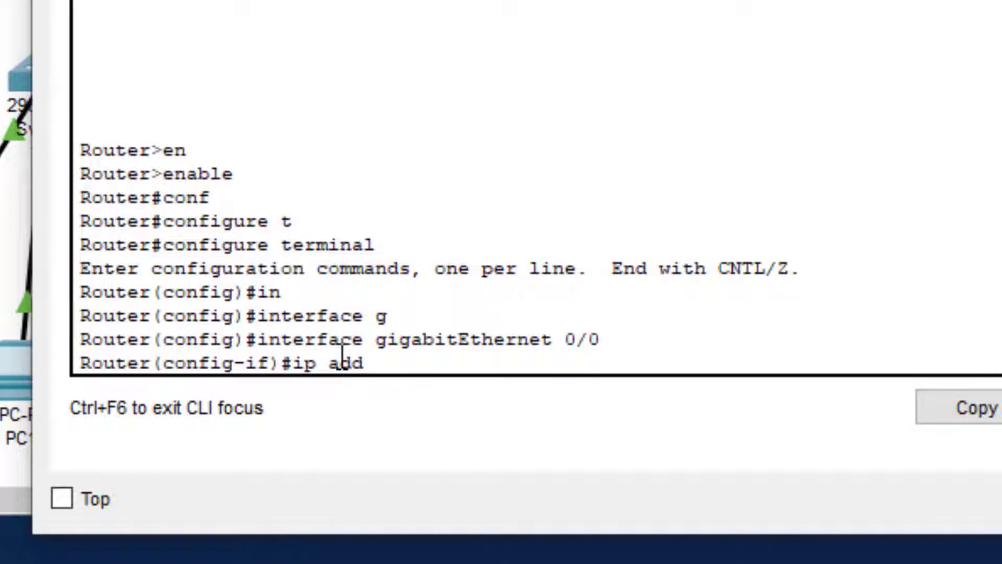
{"action": "key", "text": "Tab"}
{"action": "type", "text": "10.0.0.1"}
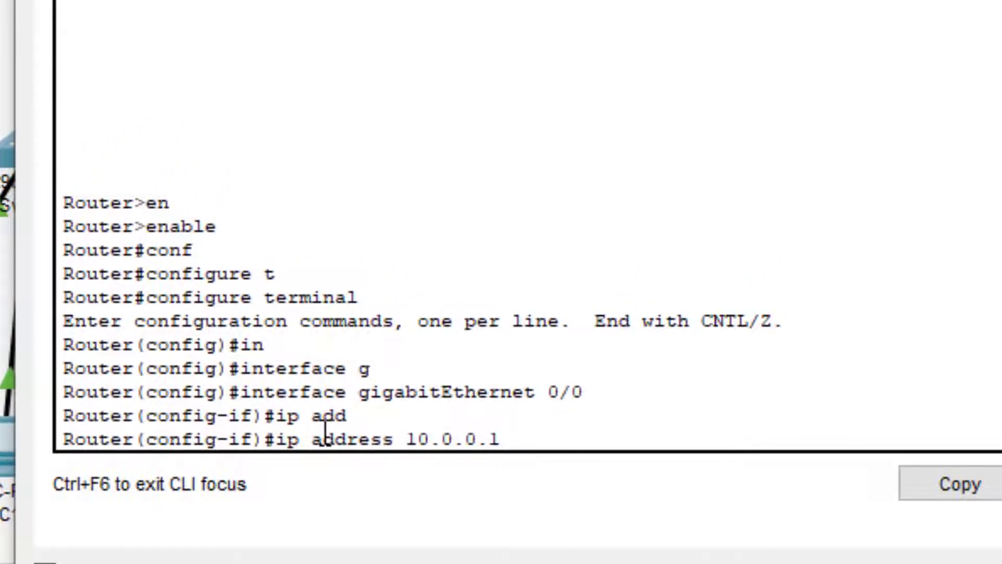
{"action": "type", "text": " 255.0.0.0"}
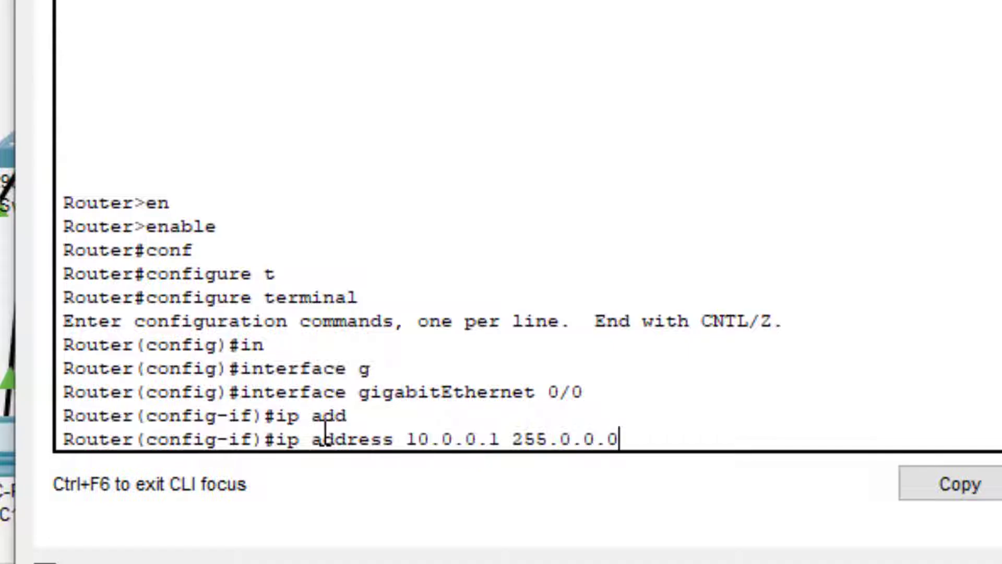
{"action": "key", "text": "Return"}
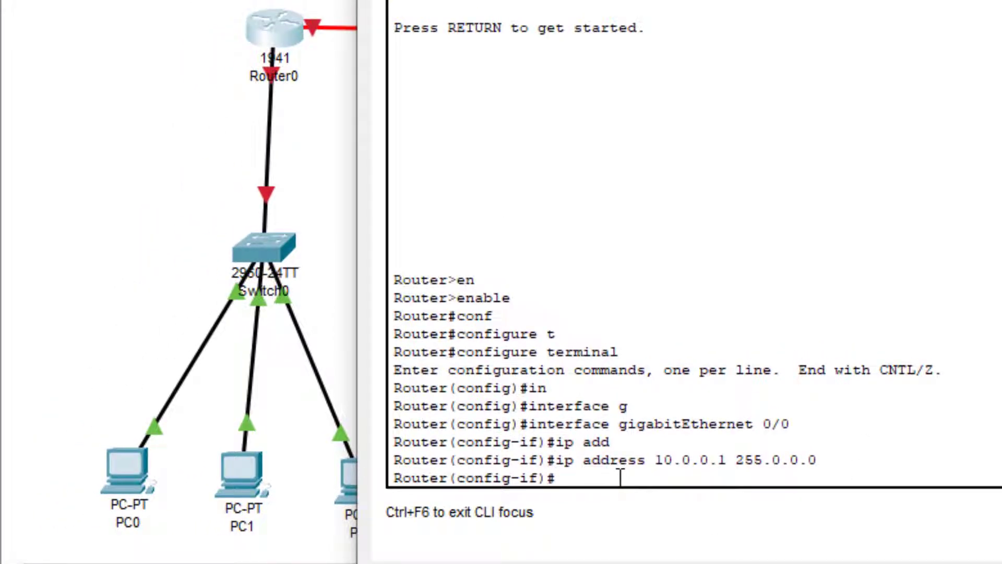
Step: Bring up Router0's gigabitEthernet 0/0 interface with no shutdown and exit to global configuration mode
{"action": "type", "text": "no shu"}
{"action": "key", "text": "Tab"}
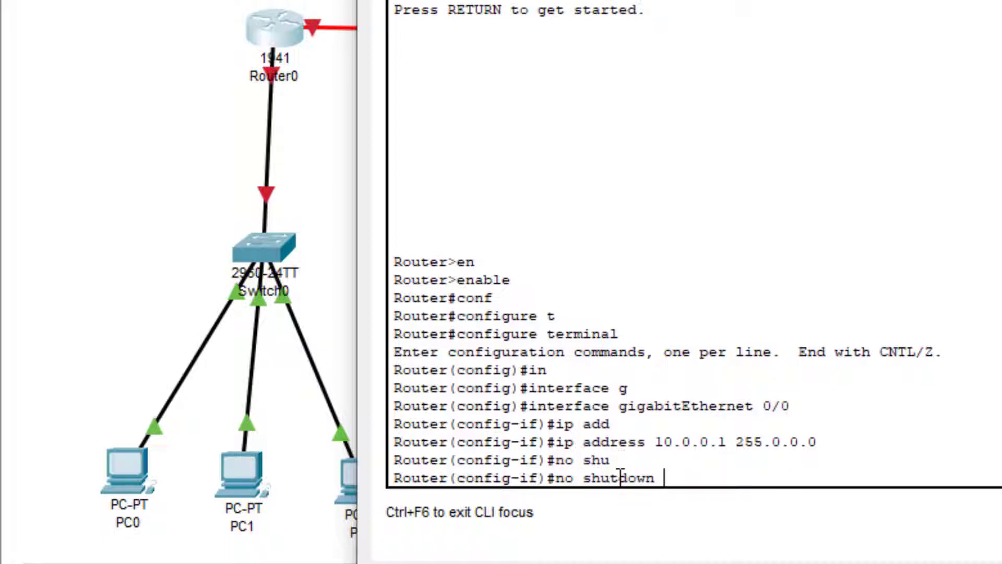
{"action": "key", "text": "Return"}
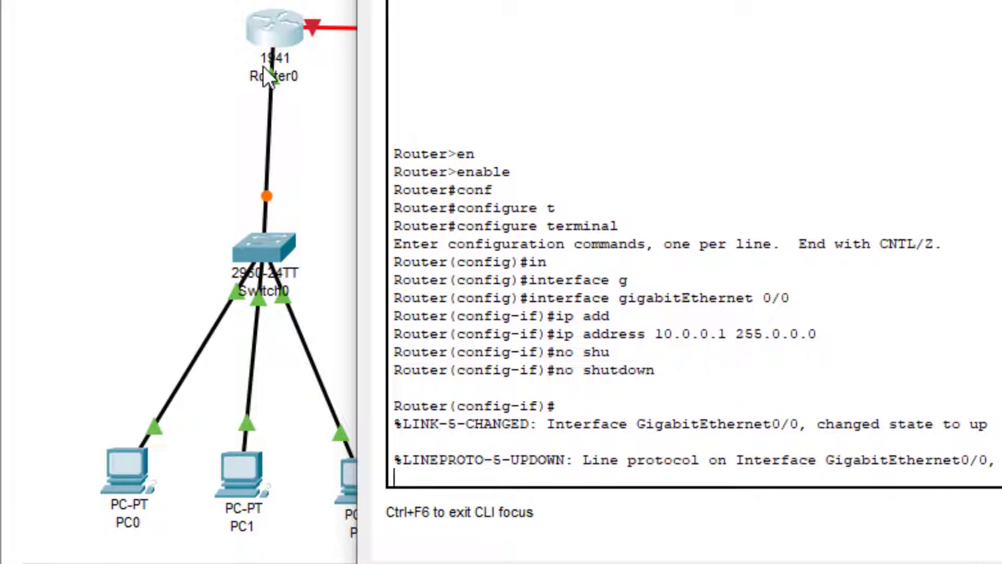
{"action": "key", "text": "Return"}
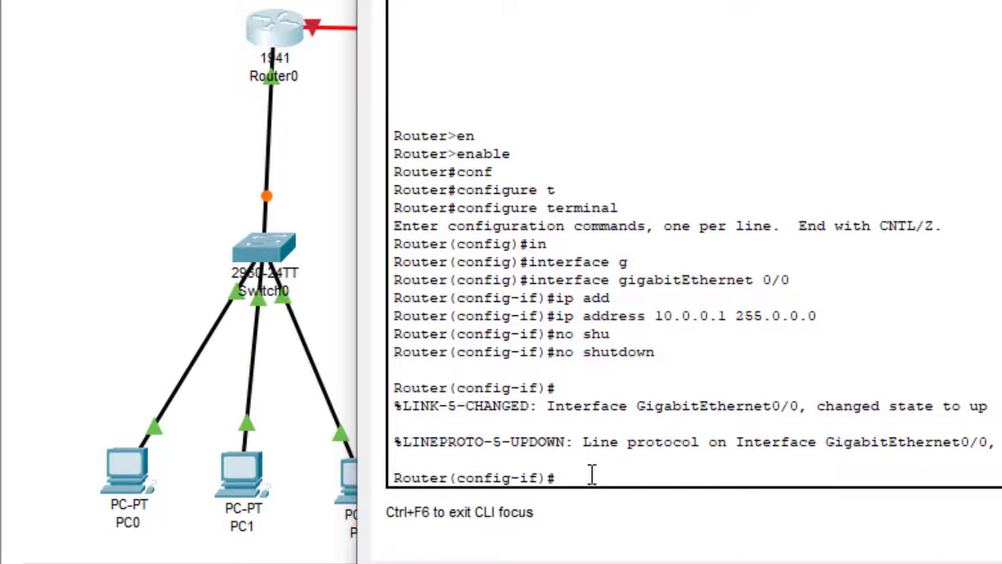
{"action": "type", "text": "ex"}
{"action": "key", "text": "Tab"}
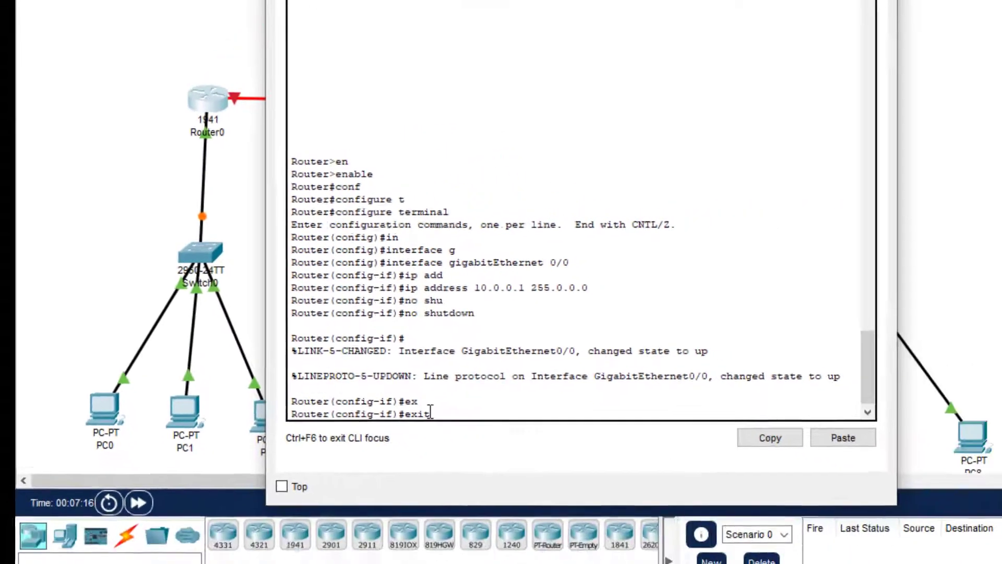
{"action": "key", "text": "Return"}
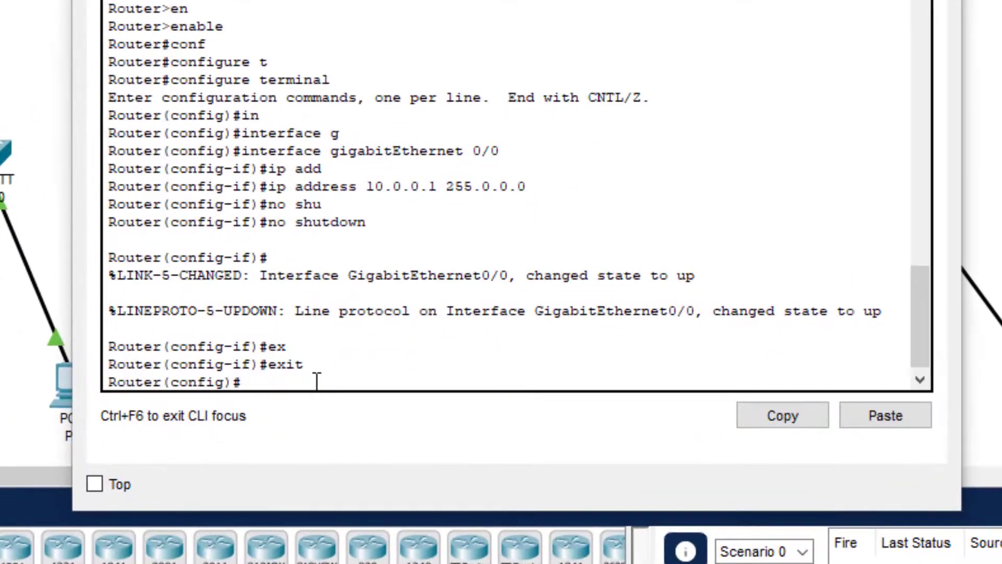
Step: Assign IP address 192.168.0.1 with mask 255.255.255.0 to Router0's serial 0/1/0 interface
{"action": "type", "text": "in"}
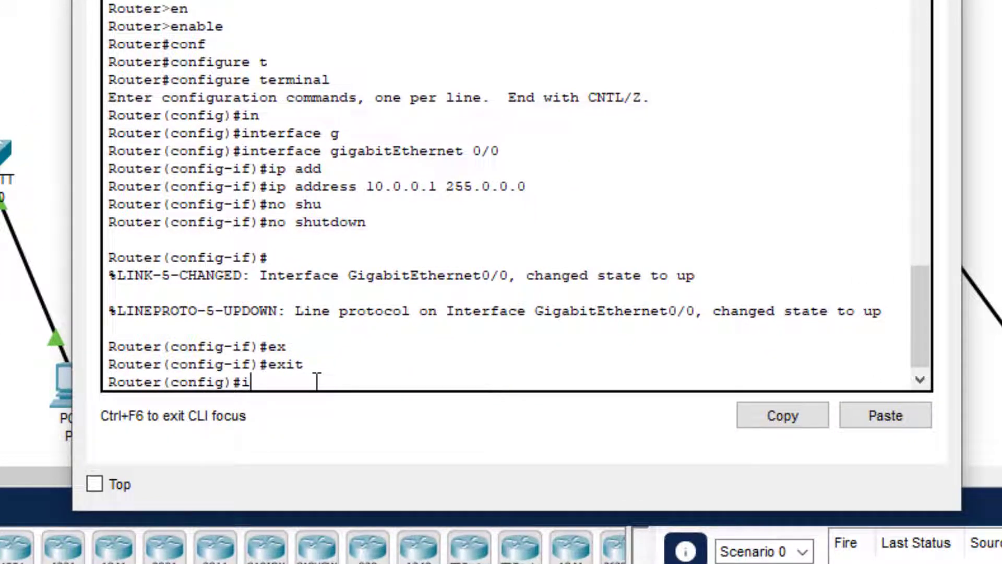
{"action": "type", "text": "ter"}
{"action": "key", "text": "Tab"}
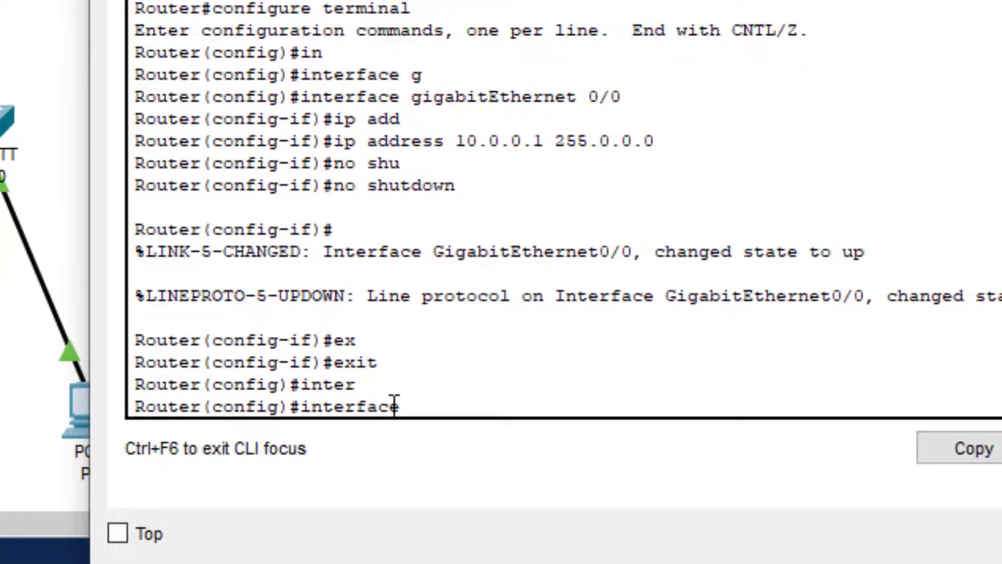
{"action": "type", "text": "s"}
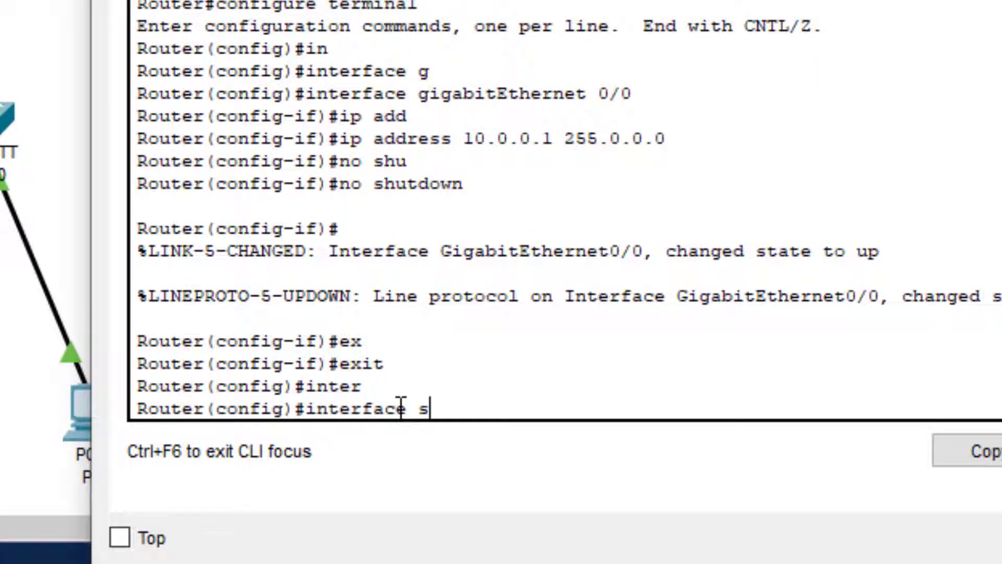
{"action": "key", "text": "Tab"}
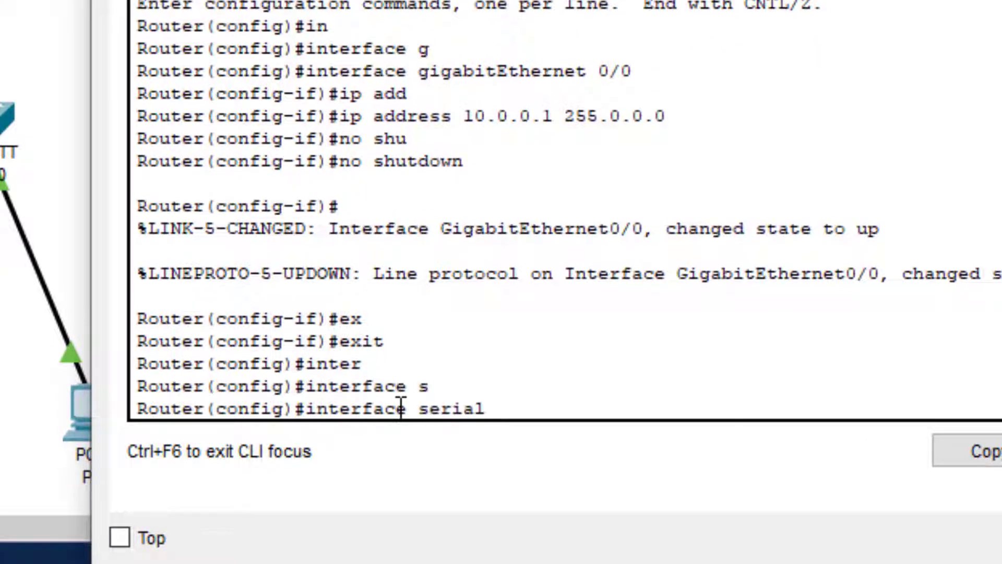
{"action": "type", "text": "0/1/0"}
{"action": "key", "text": "Return"}
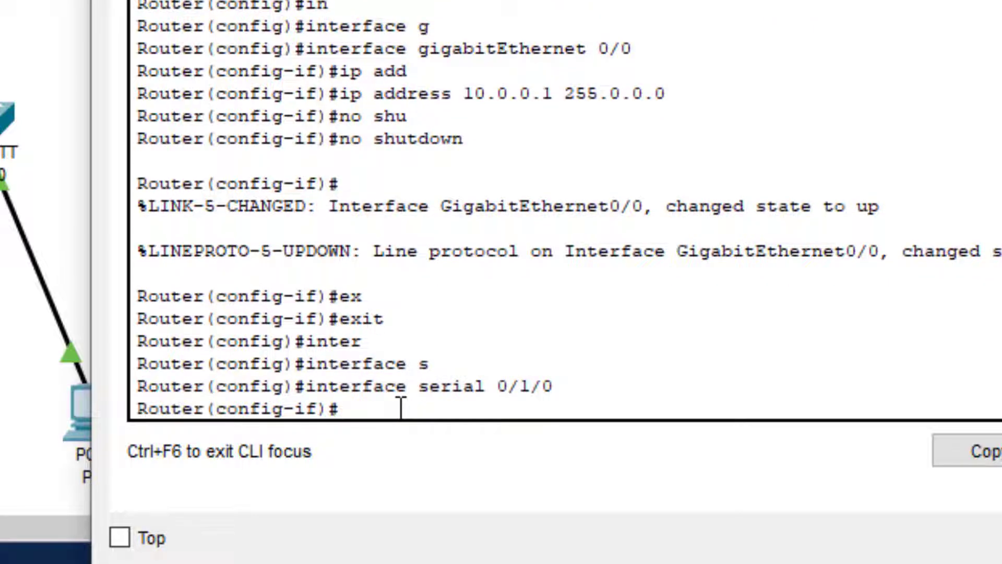
{"action": "type", "text": "ip add"}
{"action": "key", "text": "Tab"}
{"action": "type", "text": "192"}
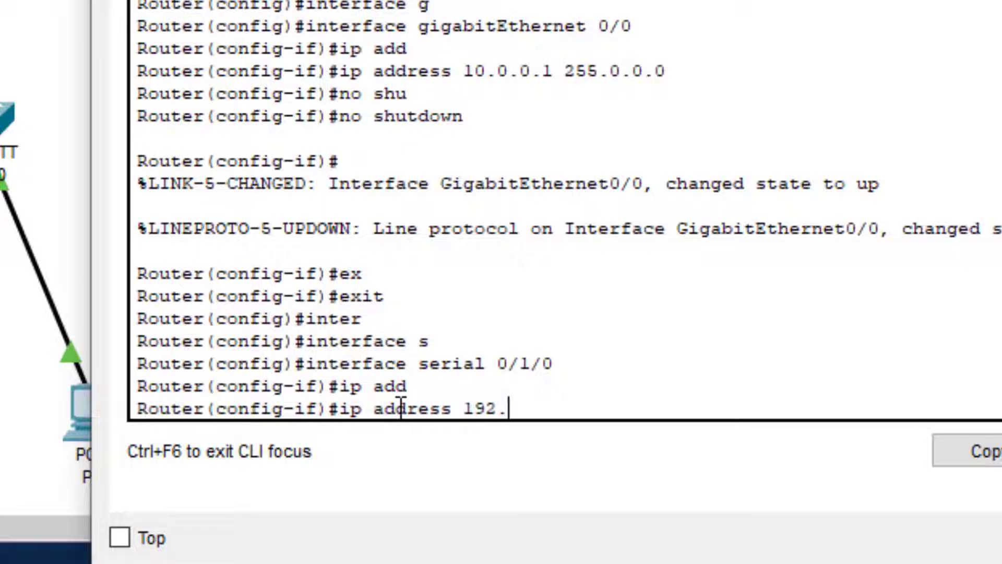
{"action": "type", "text": ".168.0.1"}
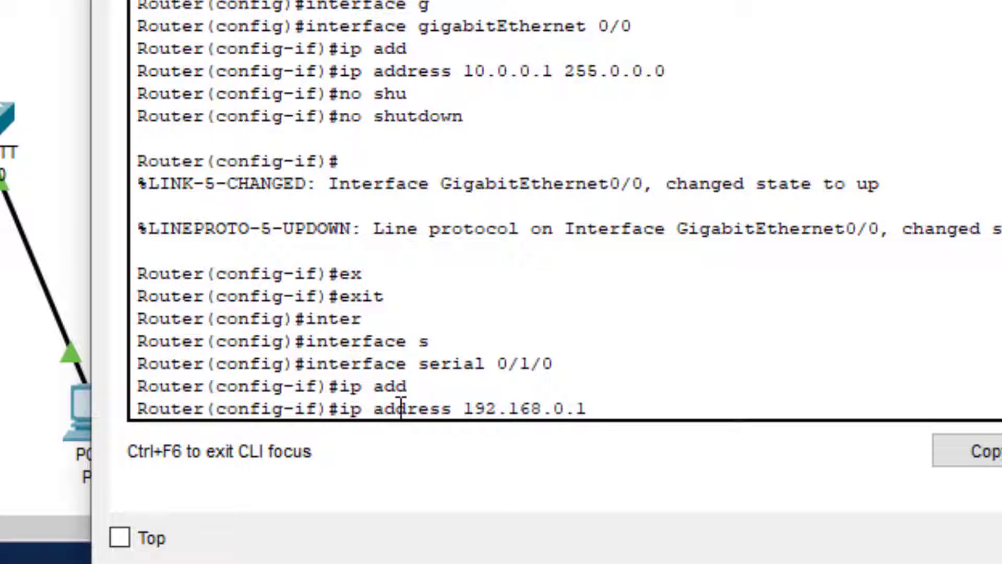
{"action": "type", "text": " 255.255.255."}
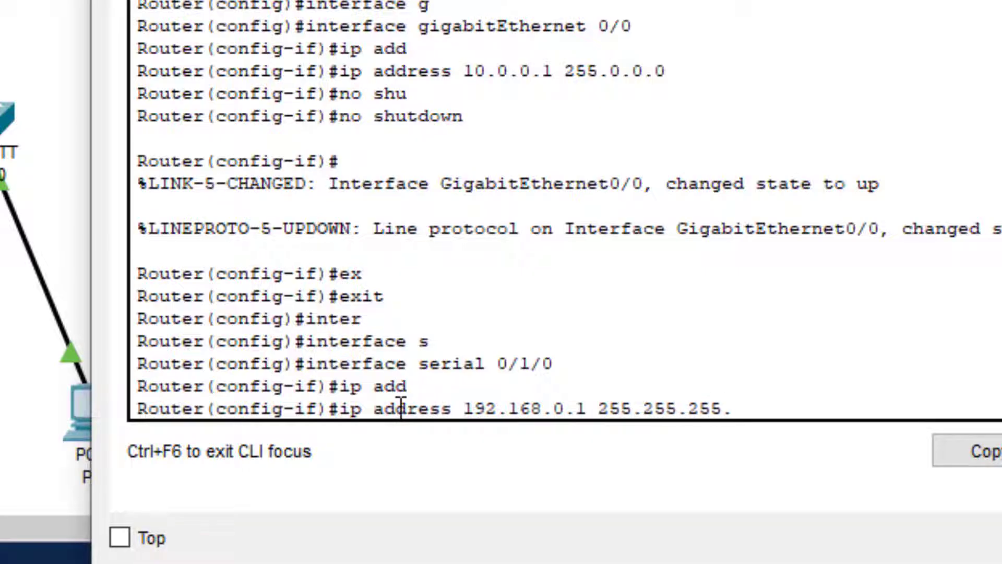
{"action": "type", "text": "0"}
{"action": "key", "text": "Return"}
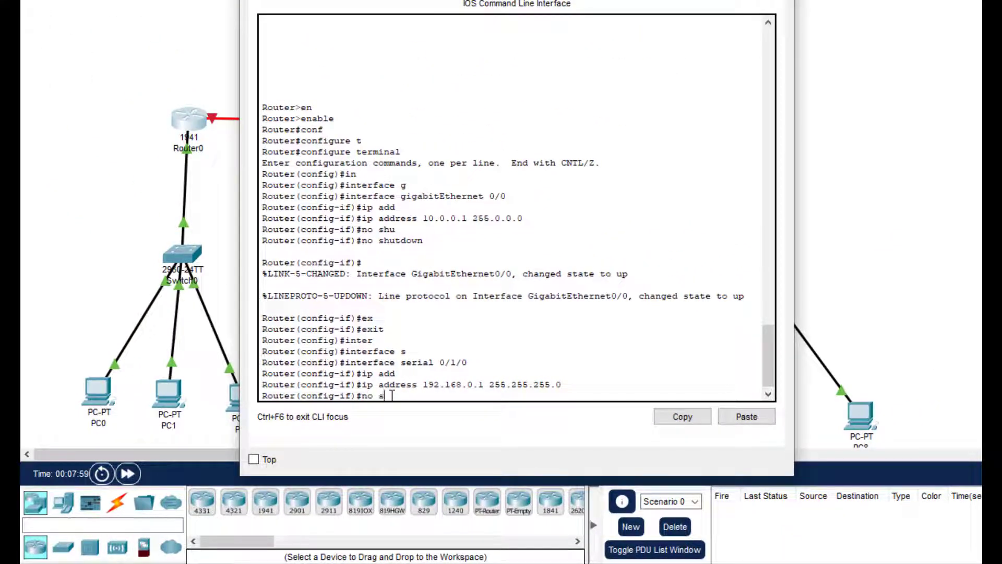
Step: Bring up Router0's serial 0/1/0 interface with no shutdown and minimize its configuration window
{"action": "type", "text": "no shu"}
{"action": "key", "text": "Tab"}
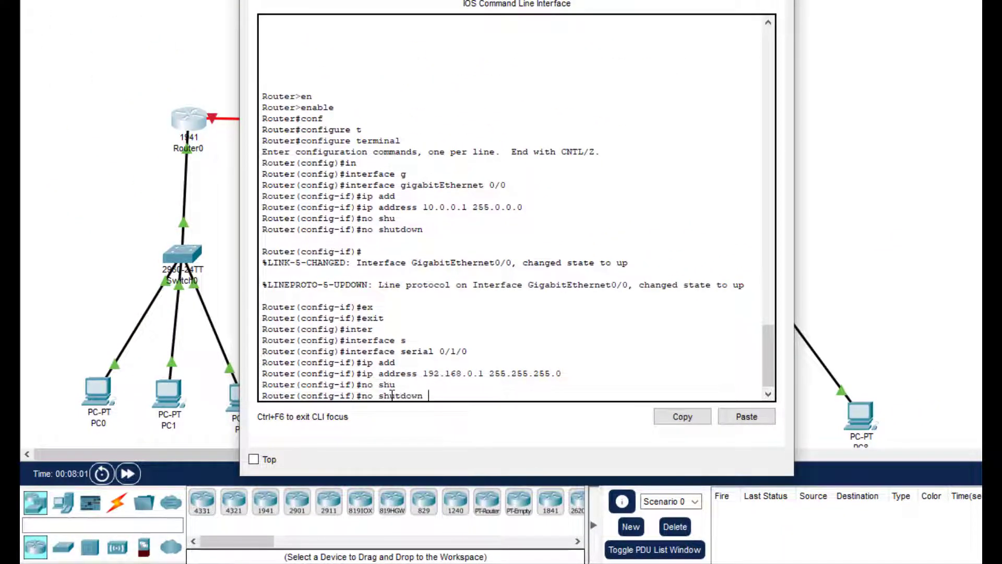
{"action": "key", "text": "Return"}
{"action": "left_click_drag", "start_coordinate": [619, 0], "coordinate": [585, 303]}
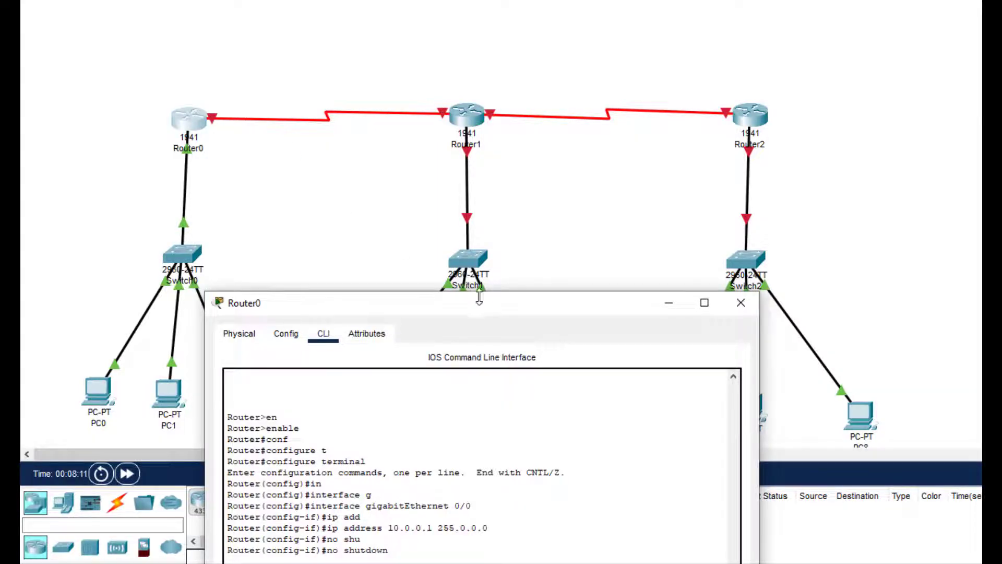
{"action": "left_click_drag", "start_coordinate": [474, 303], "coordinate": [456, 83]}
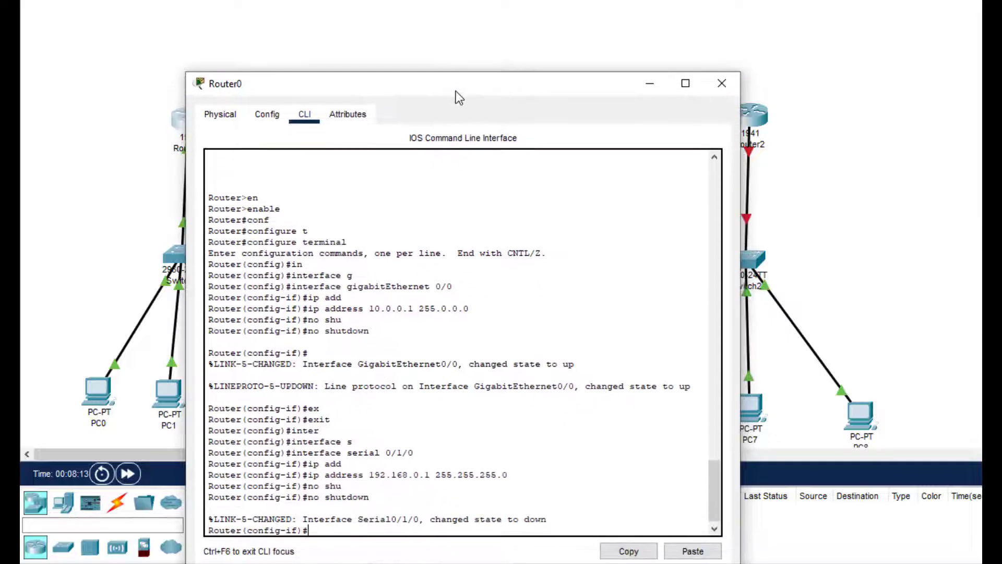
{"action": "left_click", "coordinate": [649, 90]}
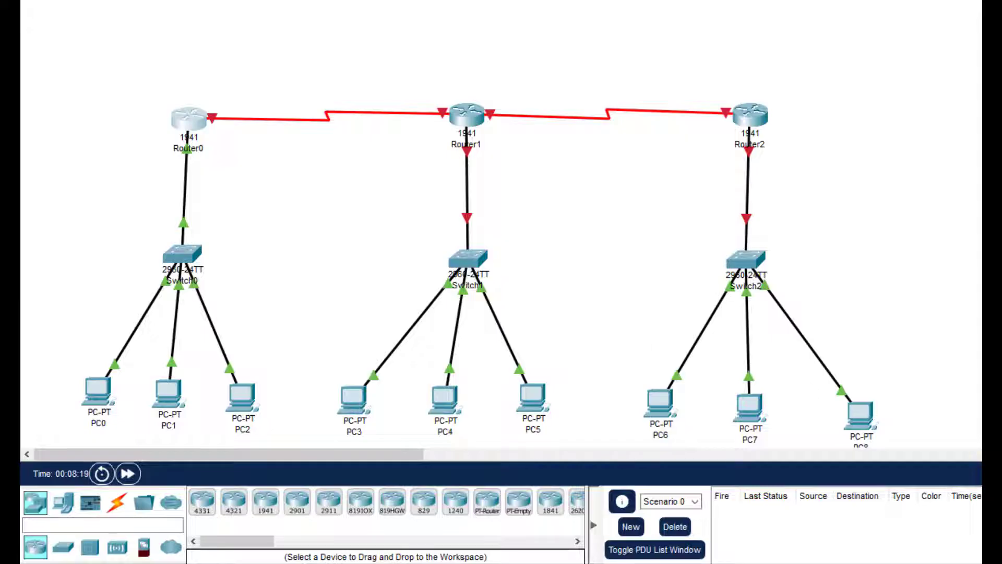
Step: Open Router1's command line and enter global configuration mode with enable and configure terminal
{"action": "left_click", "coordinate": [466, 114]}
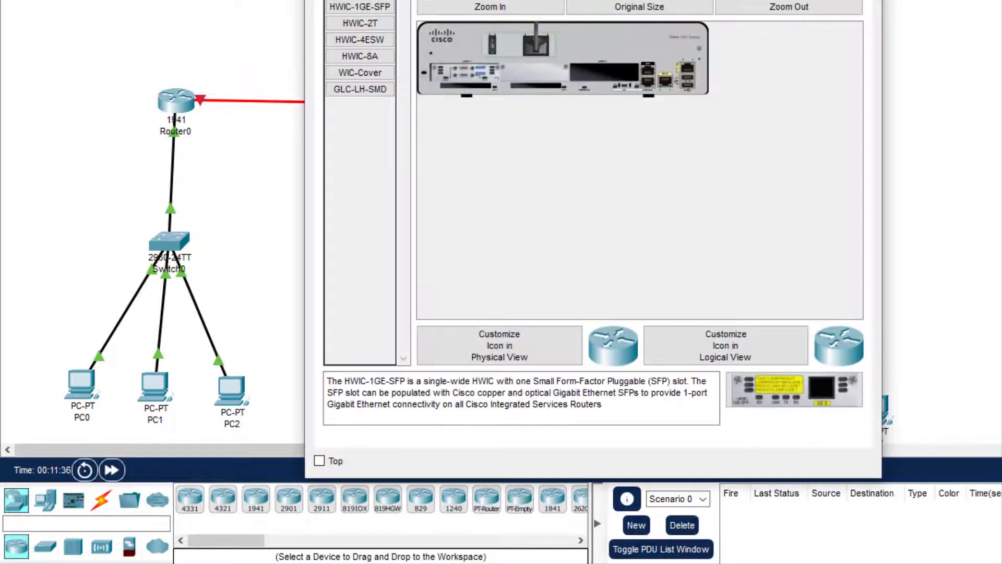
{"action": "left_click_drag", "start_coordinate": [569, 1], "coordinate": [469, 49]}
{"action": "left_click", "coordinate": [324, 84]}
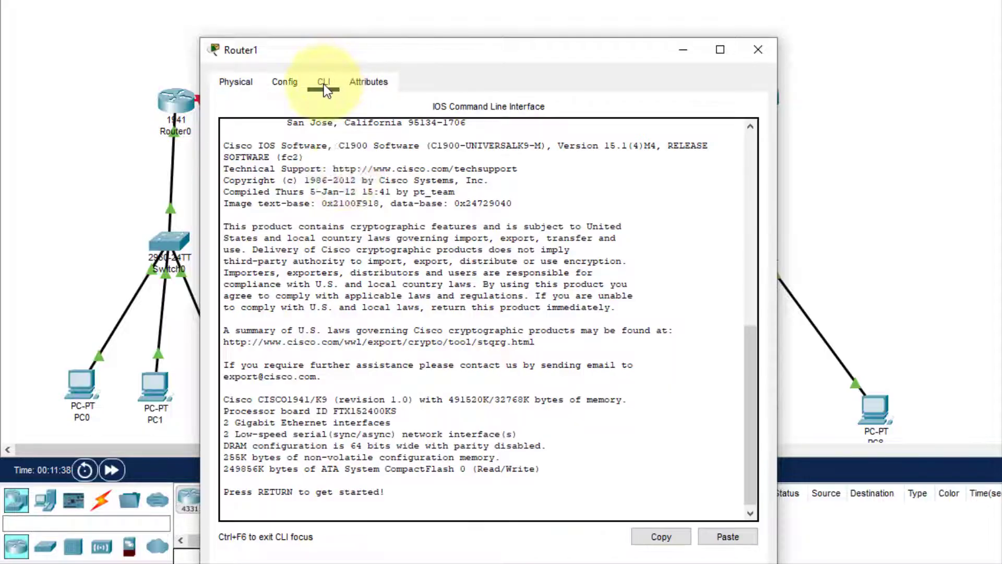
{"action": "left_click", "coordinate": [409, 518]}
{"action": "key", "text": "Return"}
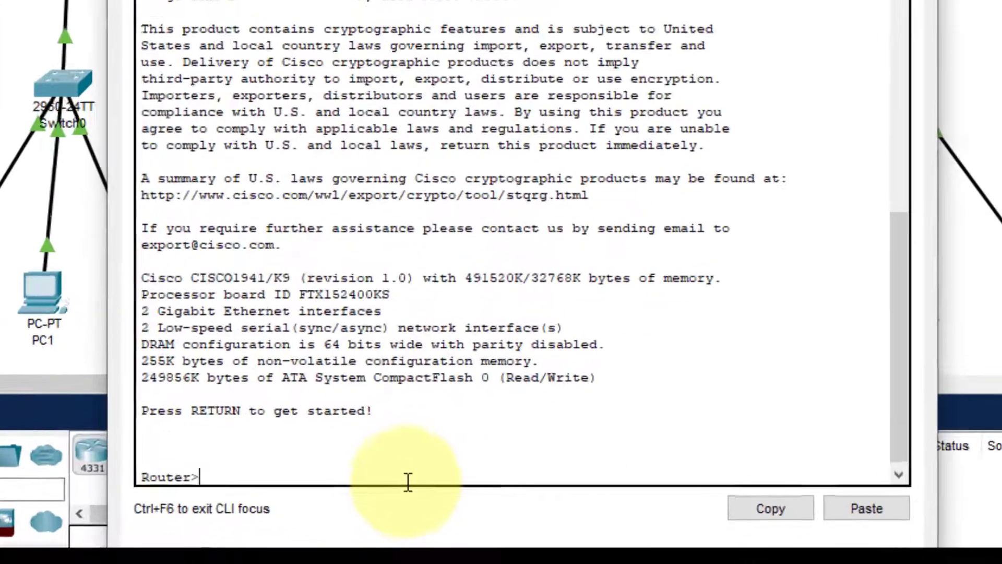
{"action": "type", "text": "en"}
{"action": "key", "text": "Tab"}
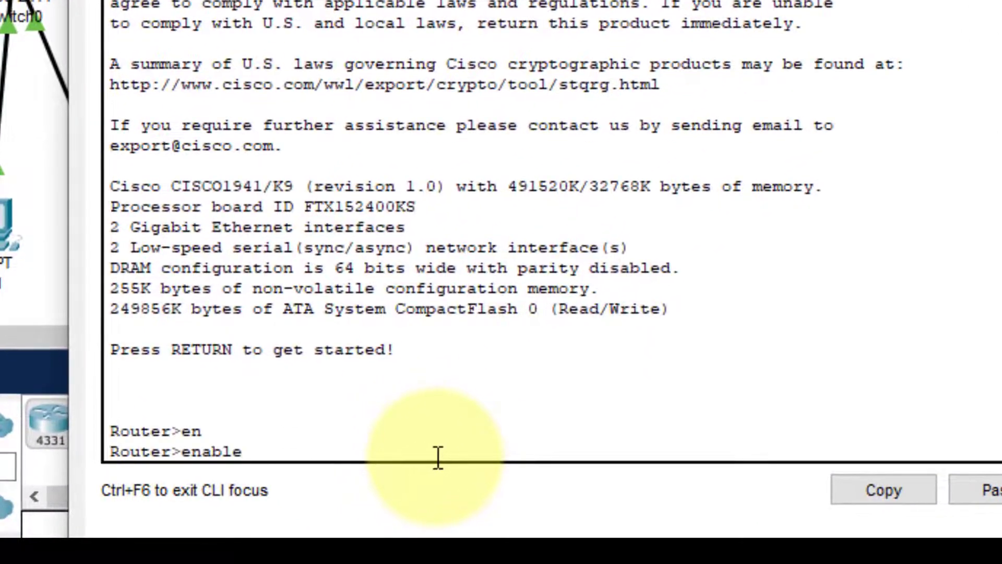
{"action": "key", "text": "Return"}
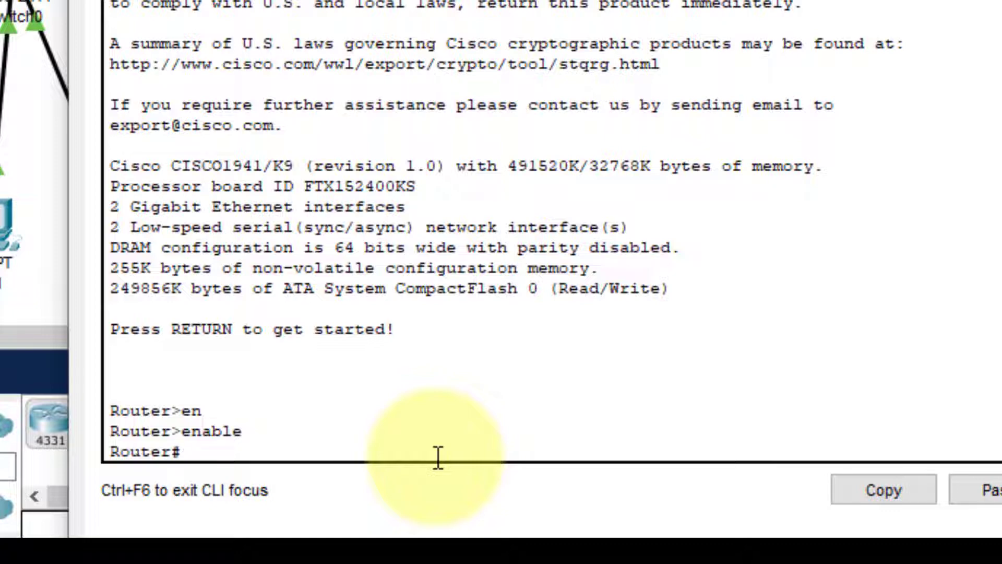
{"action": "type", "text": "conf"}
{"action": "key", "text": "Tab"}
{"action": "type", "text": "t"}
{"action": "key", "text": "Tab"}
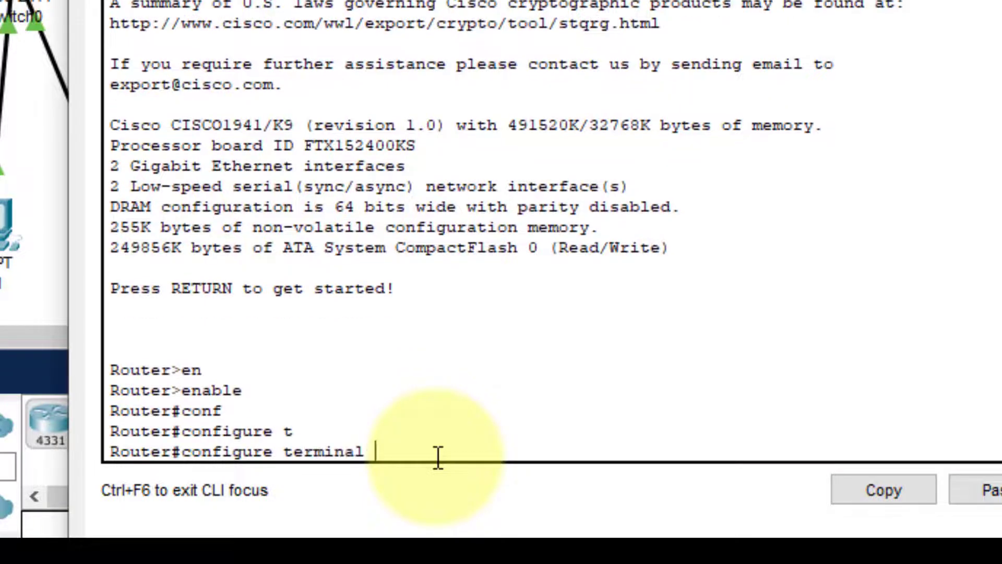
{"action": "key", "text": "Return"}
Step: Assign IP address 20.0.0.1 with mask 255.0.0.0 to Router1's gigabitEthernet 0/0 interface
{"action": "type", "text": "inter"}
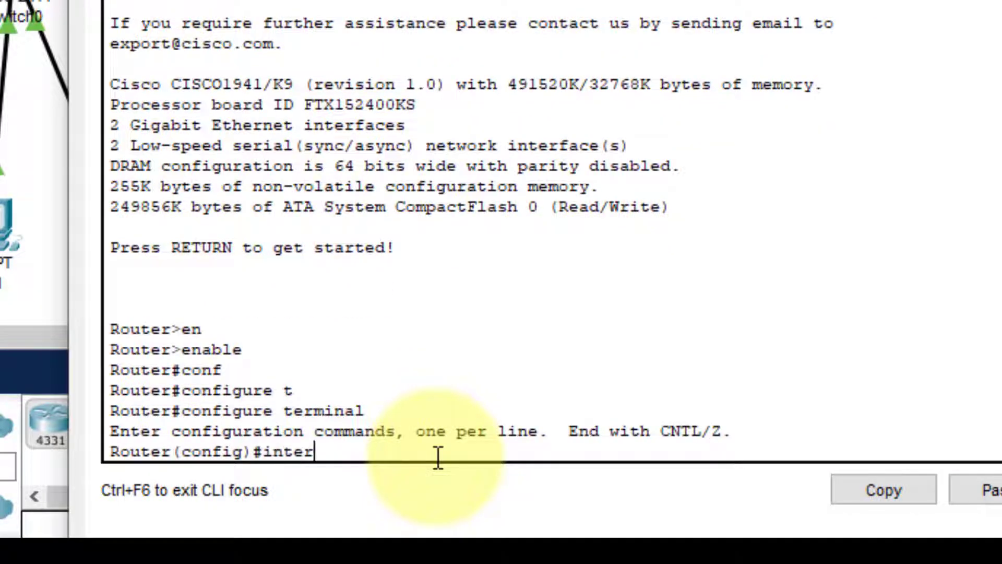
{"action": "key", "text": "Tab"}
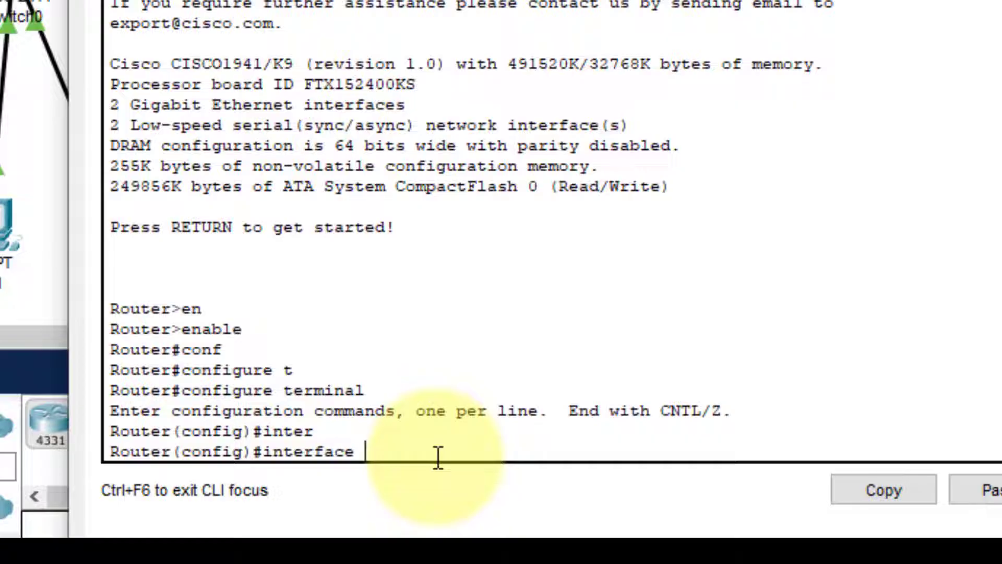
{"action": "type", "text": "g"}
{"action": "key", "text": "Tab"}
{"action": "type", "text": "0/"}
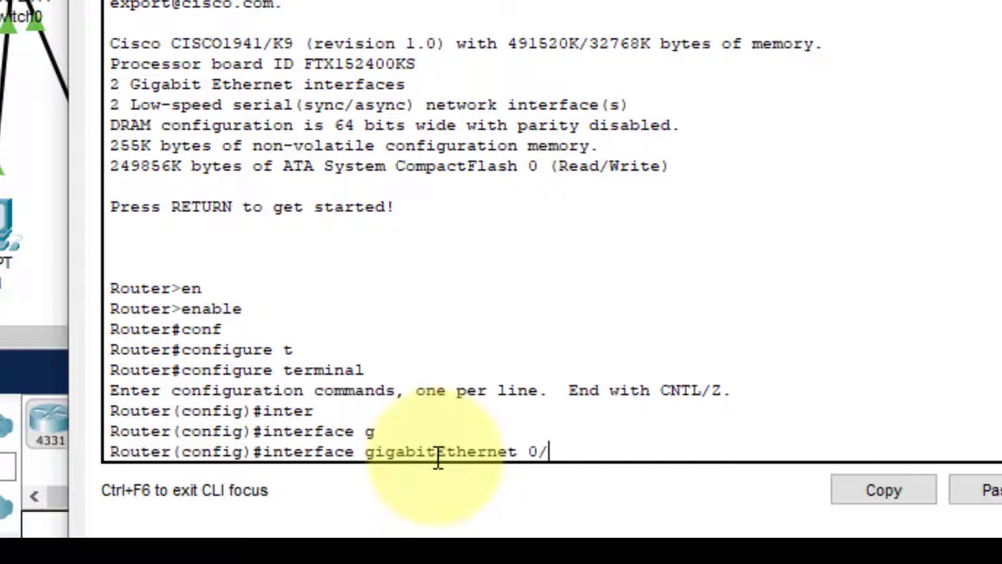
{"action": "type", "text": "0"}
{"action": "key", "text": "Return"}
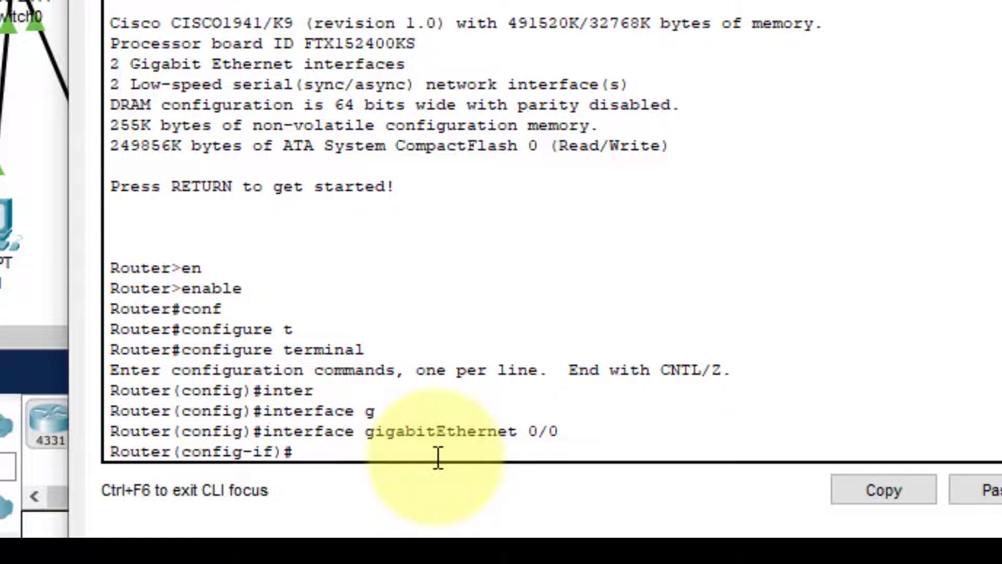
{"action": "type", "text": "ip add"}
{"action": "key", "text": "Tab"}
{"action": "type", "text": "20"}
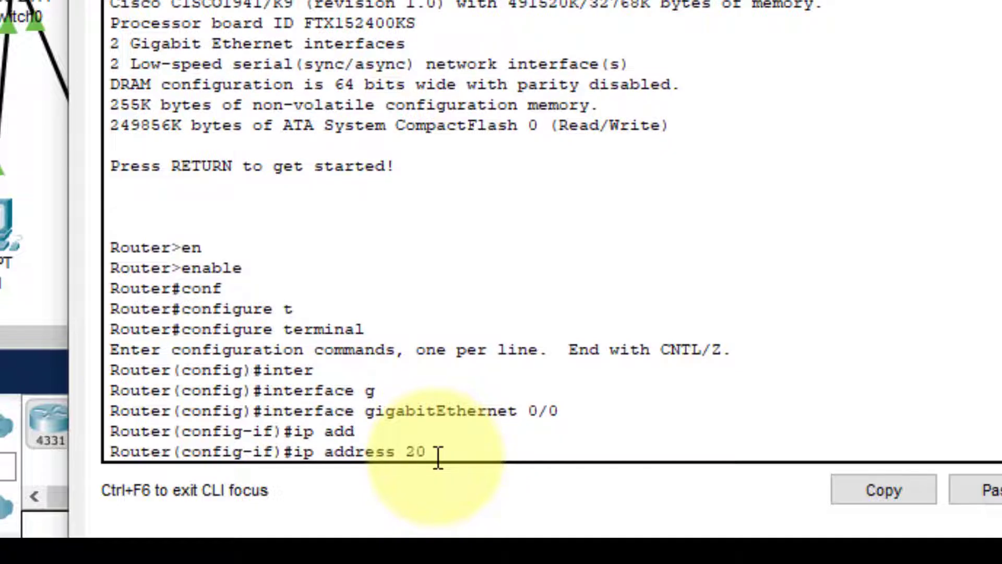
{"action": "type", "text": ".0.0.1 25"}
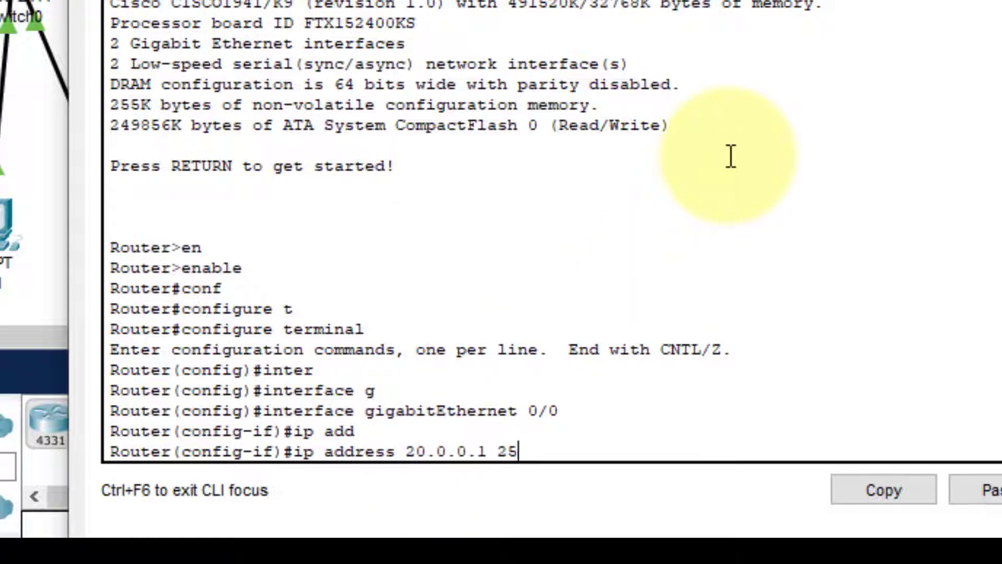
{"action": "type", "text": "5.0.0.0"}
{"action": "key", "text": "Return"}
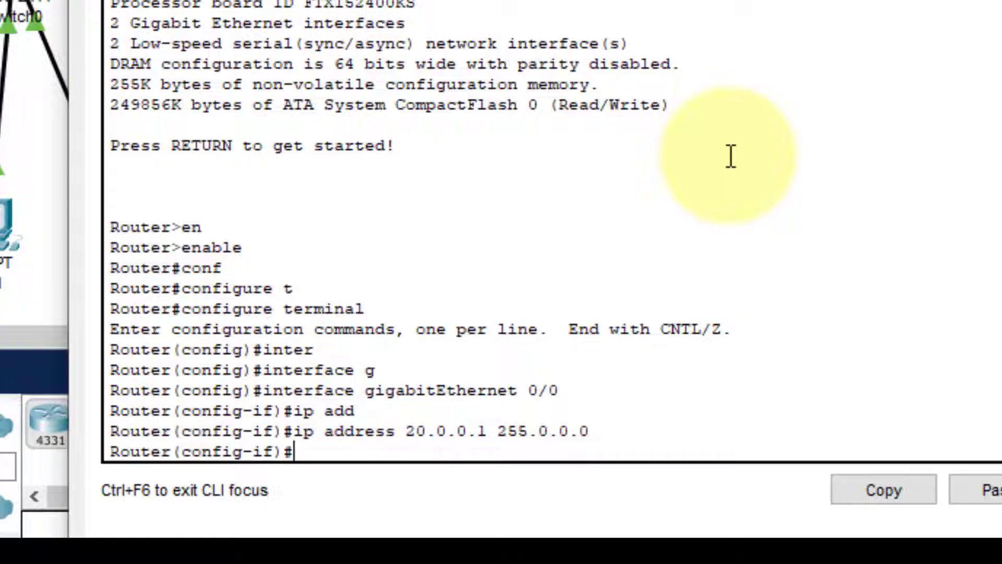
Step: Bring up Router1's gigabitEthernet 0/0 interface with no shutdown and exit to global configuration mode
{"action": "type", "text": "no sh"}
{"action": "key", "text": "Tab"}
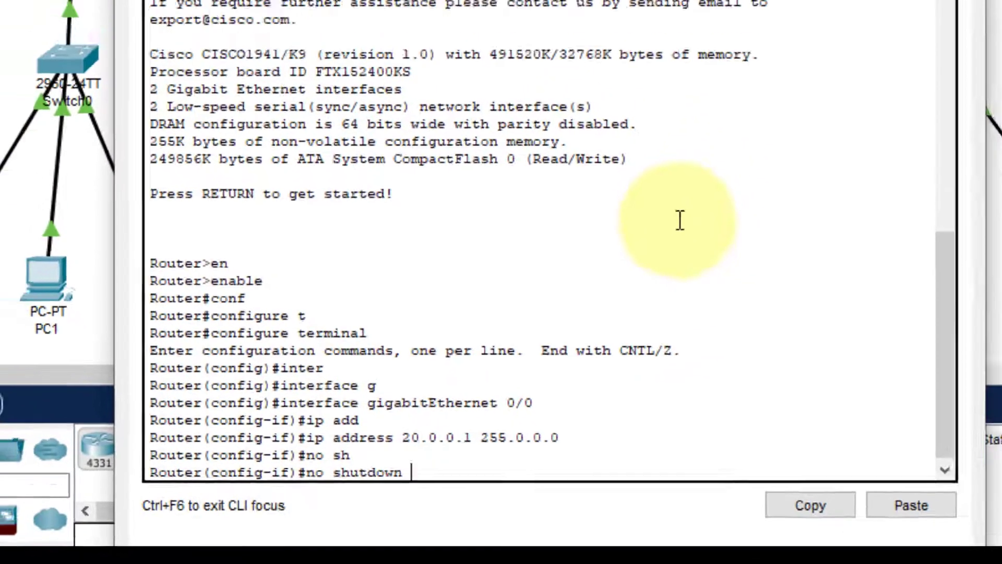
{"action": "key", "text": "Return"}
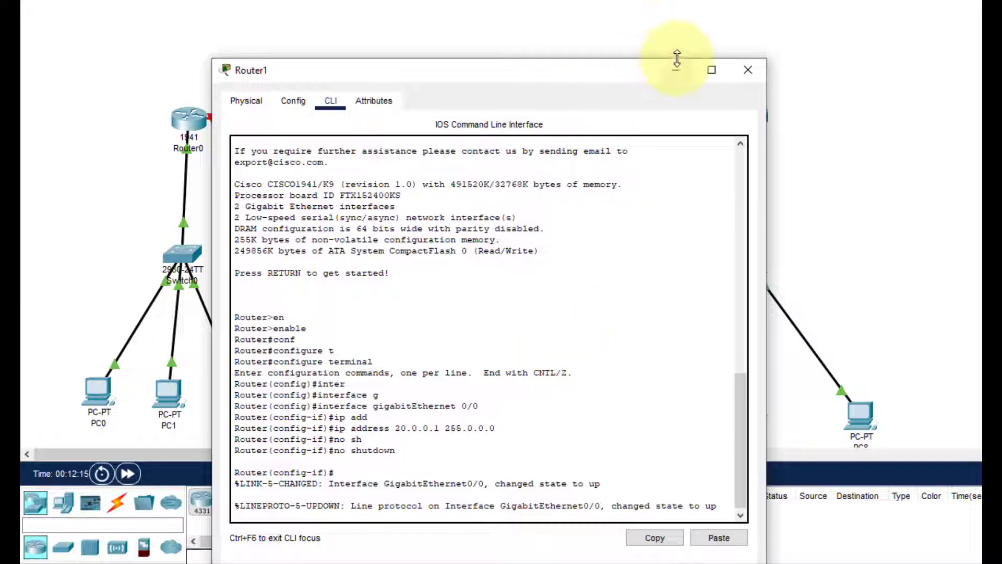
{"action": "left_click_drag", "start_coordinate": [590, 74], "coordinate": [720, 188]}
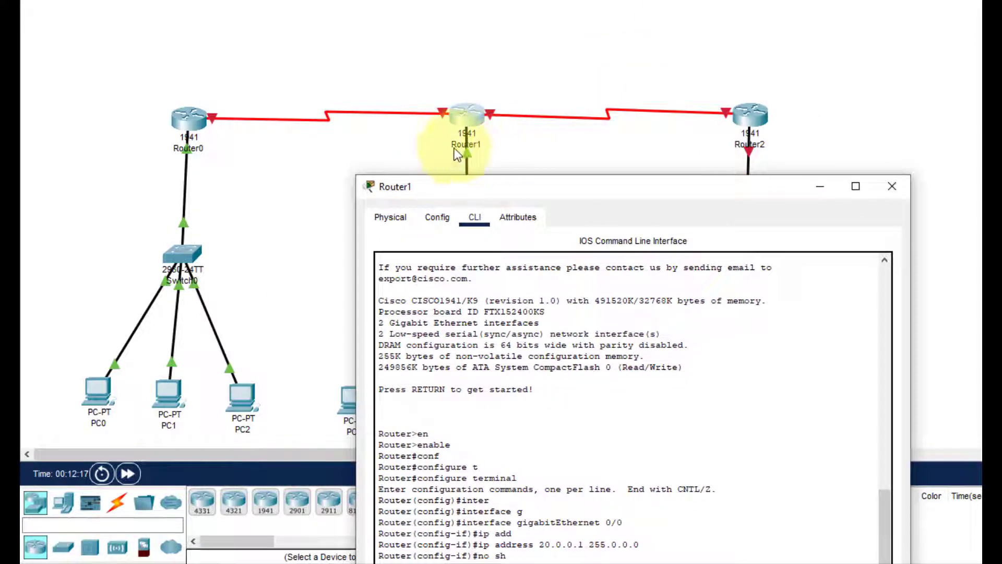
{"action": "left_click_drag", "start_coordinate": [538, 195], "coordinate": [475, 9]}
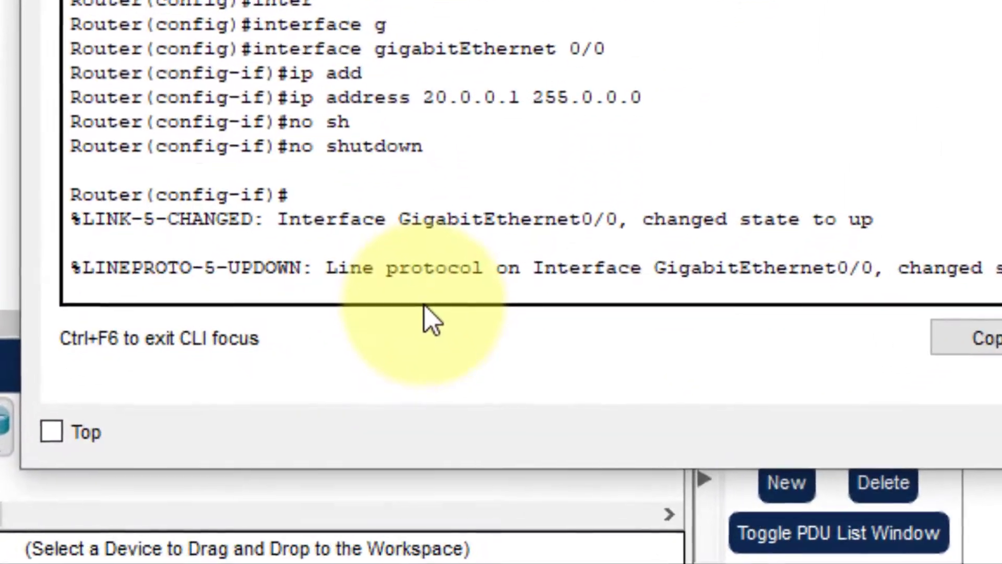
{"action": "key", "text": "Return"}
{"action": "type", "text": "exit"}
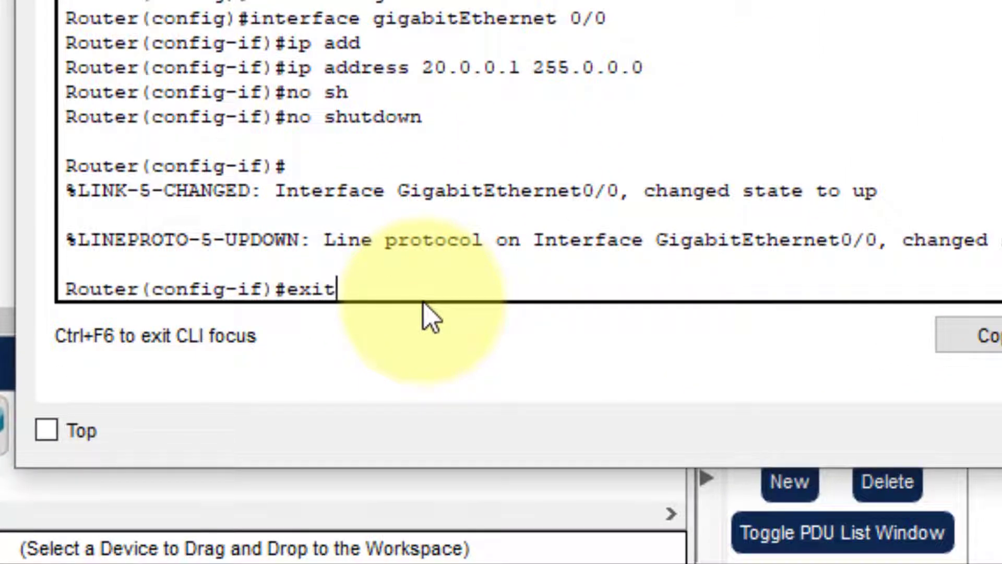
{"action": "key", "text": "Return"}
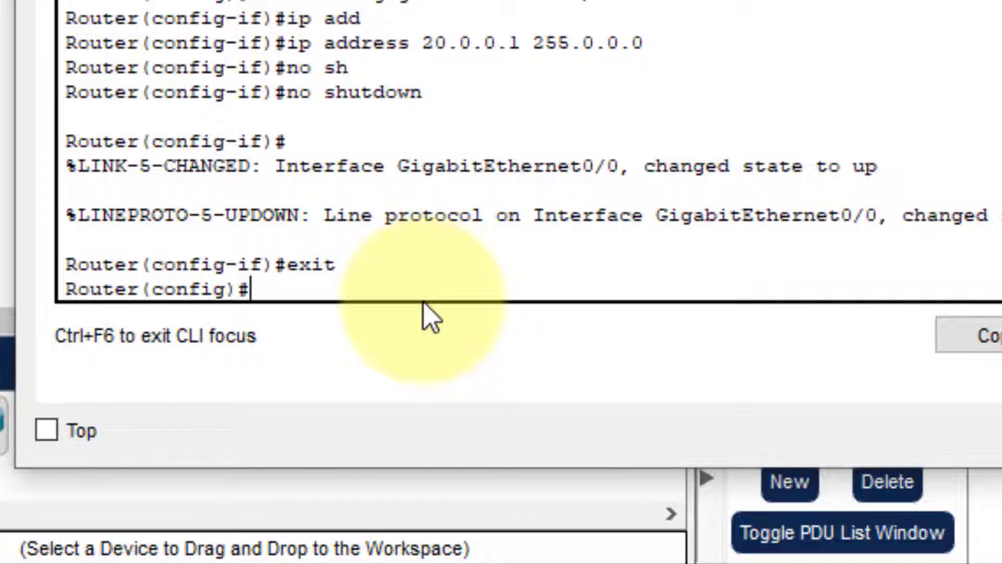
Step: Assign IP address 192.168.0.2 with mask 255.255.255.0 to Router1's serial 0/1/0 interface
{"action": "type", "text": "inter"}
{"action": "key", "text": "Tab"}
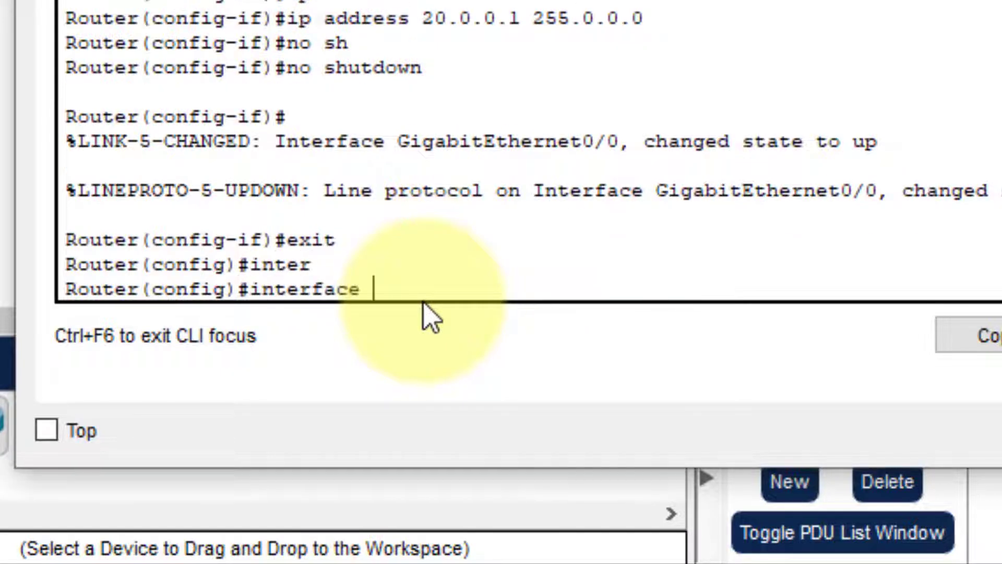
{"action": "type", "text": "s"}
{"action": "key", "text": "Tab"}
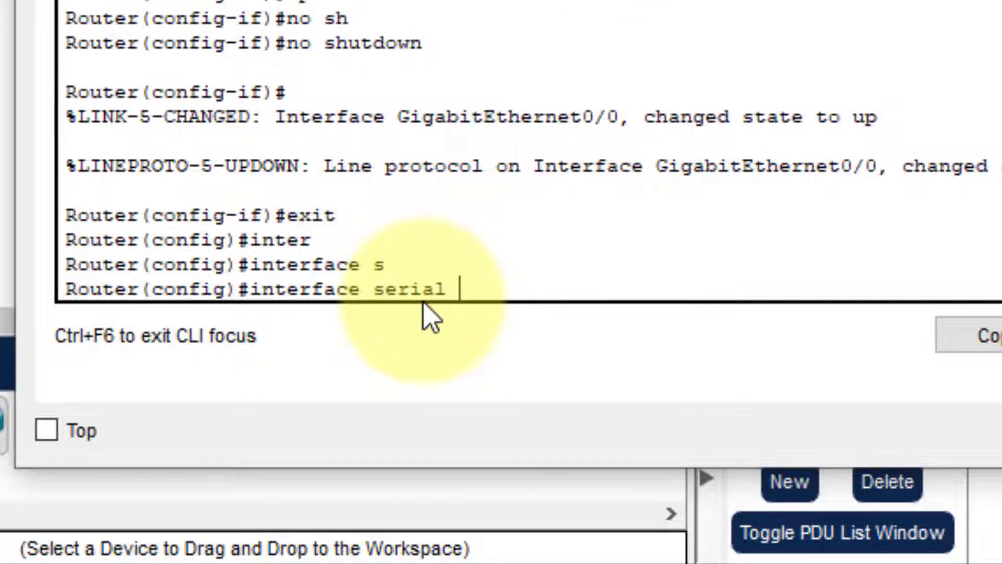
{"action": "type", "text": "0/1/0"}
{"action": "key", "text": "Return"}
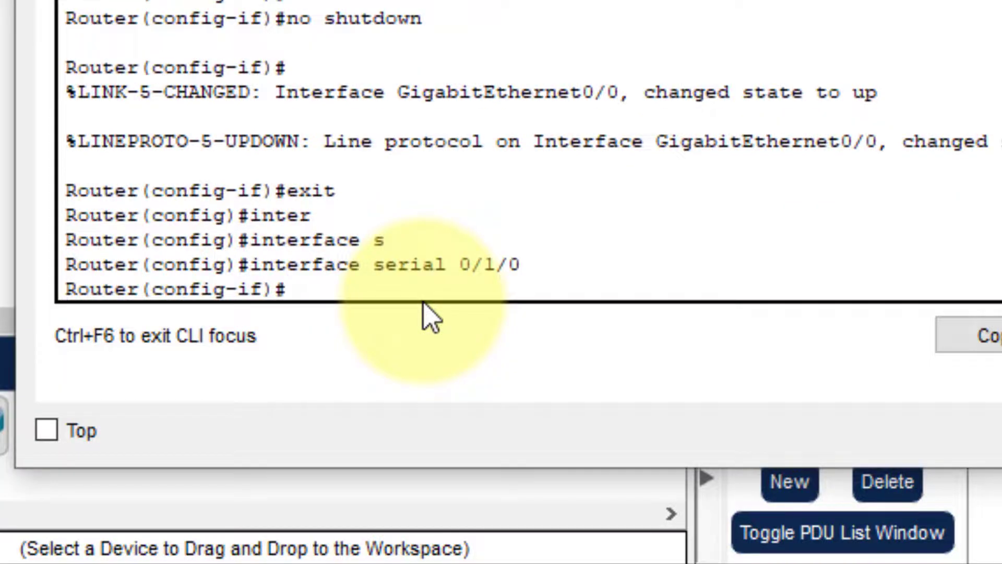
{"action": "type", "text": "ip add"}
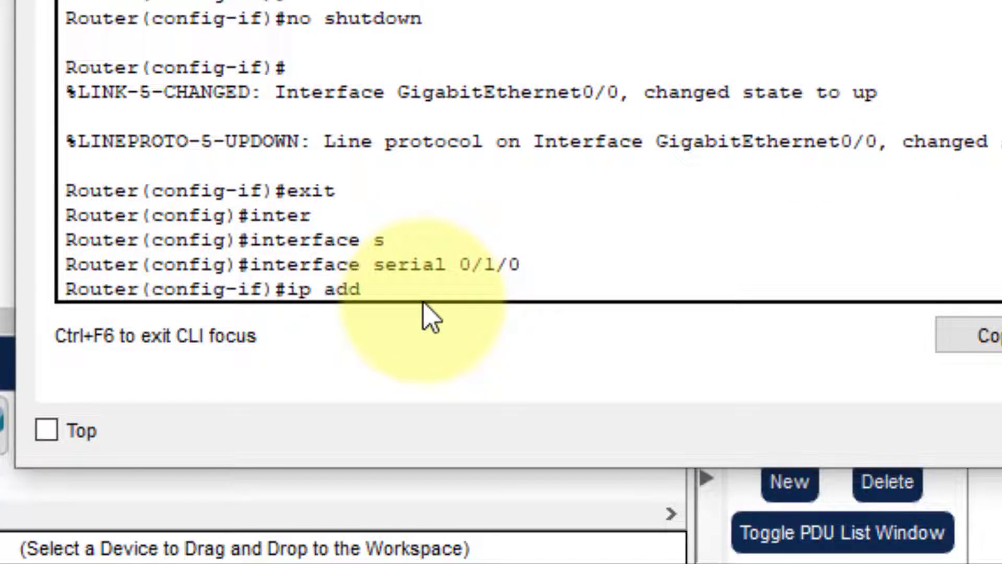
{"action": "key", "text": "Tab"}
{"action": "type", "text": "192"}
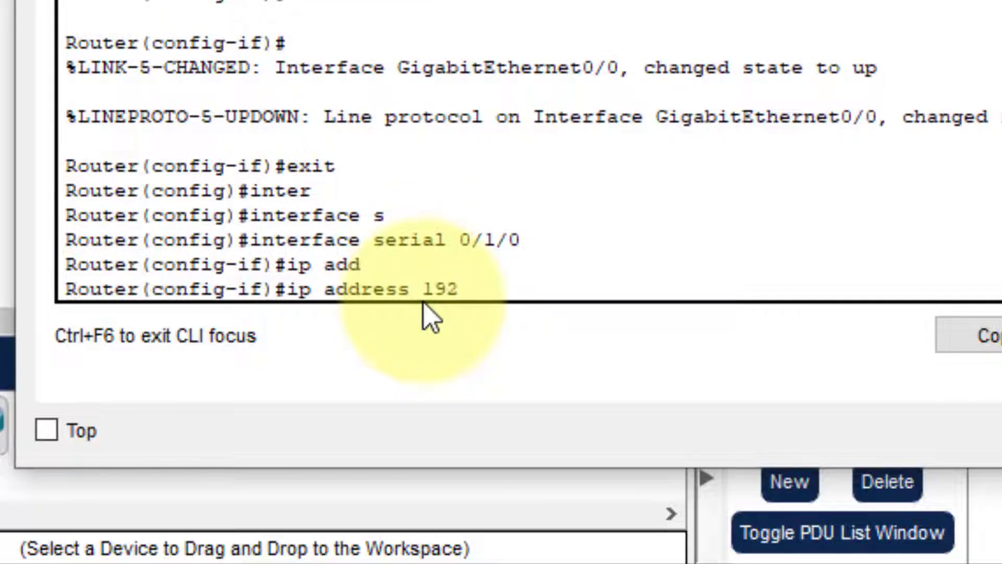
{"action": "type", "text": ".168.1."}
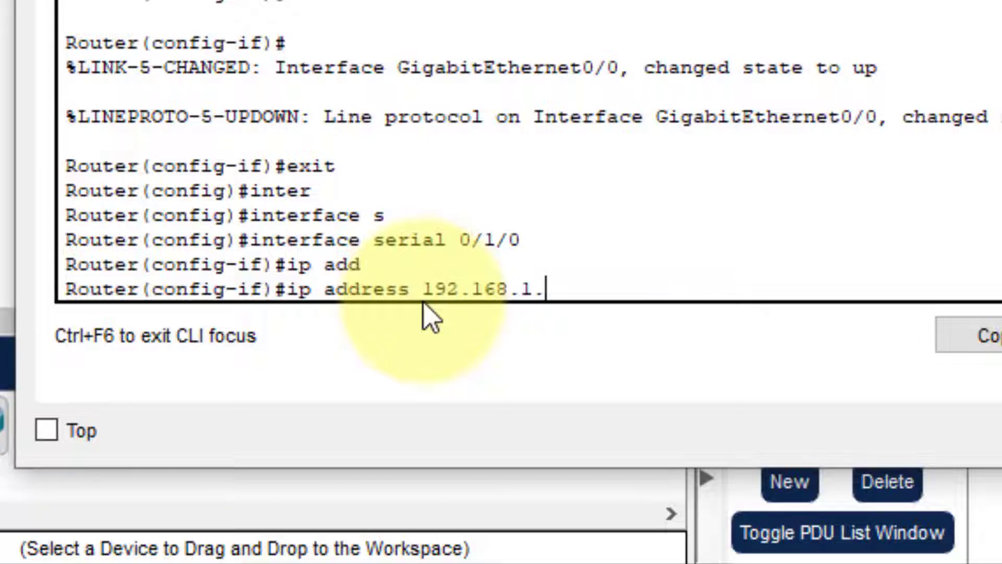
{"action": "key", "text": "BackSpace"}
{"action": "key", "text": "BackSpace"}
{"action": "type", "text": "0.2 2"}
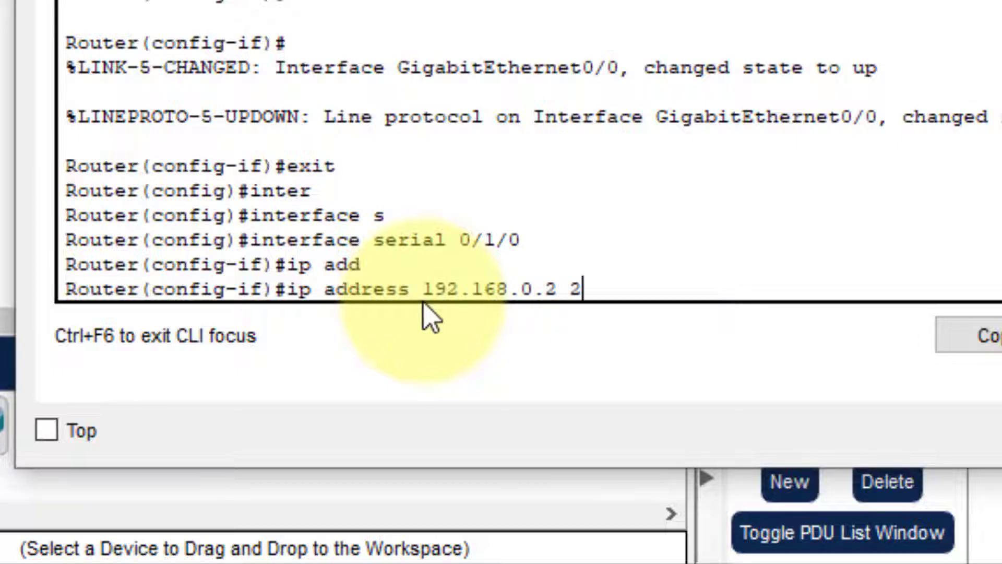
{"action": "type", "text": "55.255."}
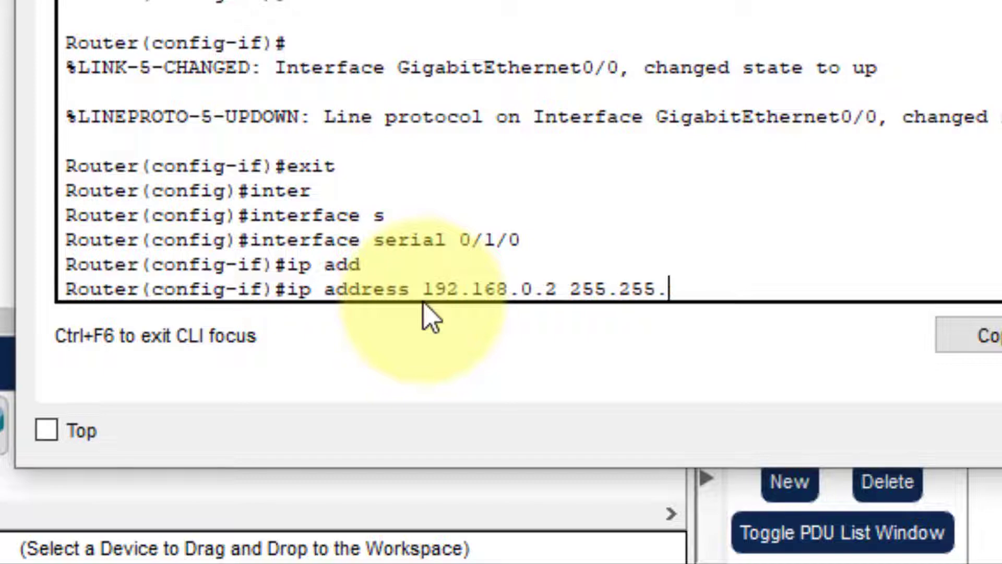
{"action": "type", "text": "255.0"}
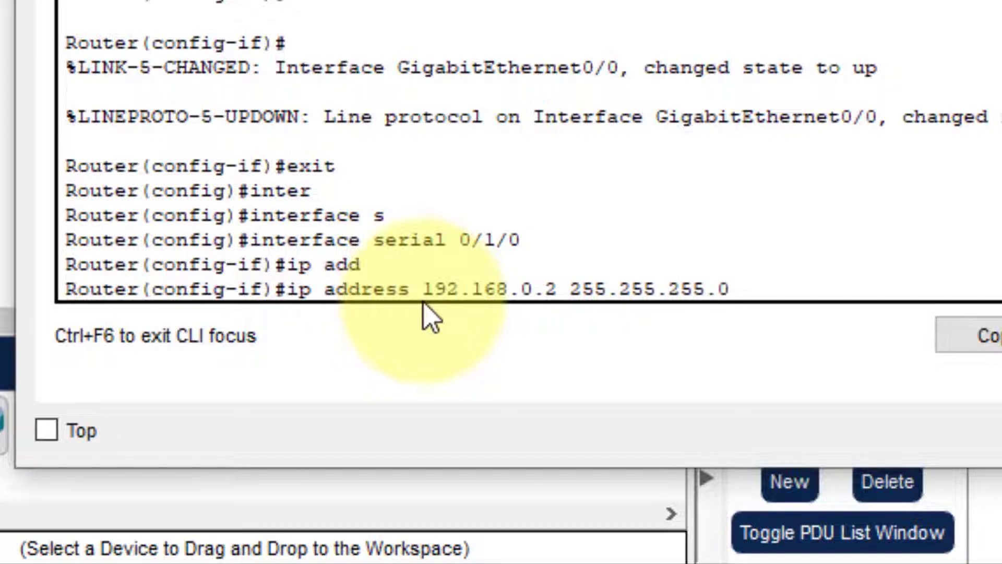
{"action": "key", "text": "Return"}
Step: Bring up Router1's serial 0/1/0 interface with no shutdown and uncover the router links in the topology
{"action": "type", "text": "no"}
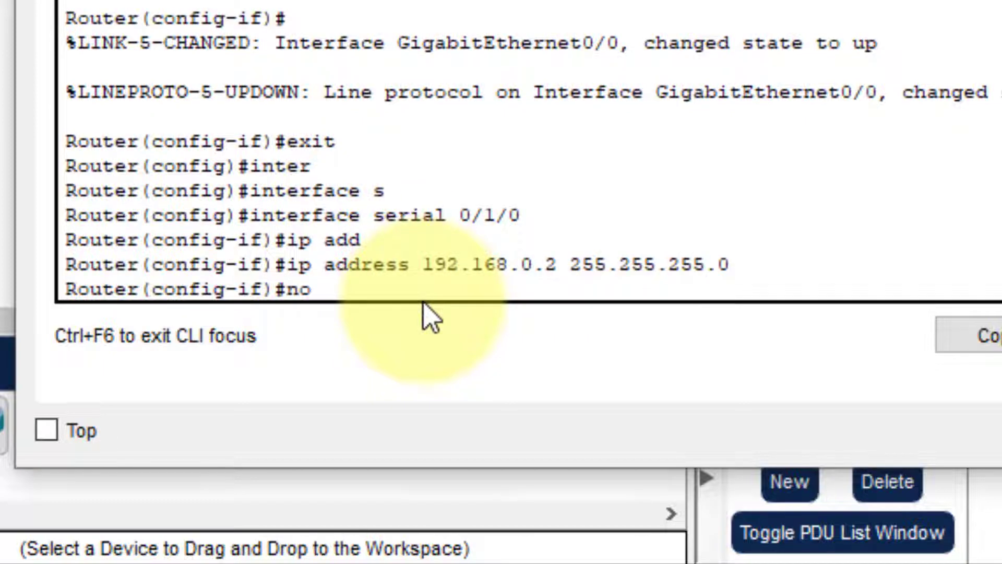
{"action": "type", "text": " sh"}
{"action": "type", "text": "u"}
{"action": "key", "text": "Tab"}
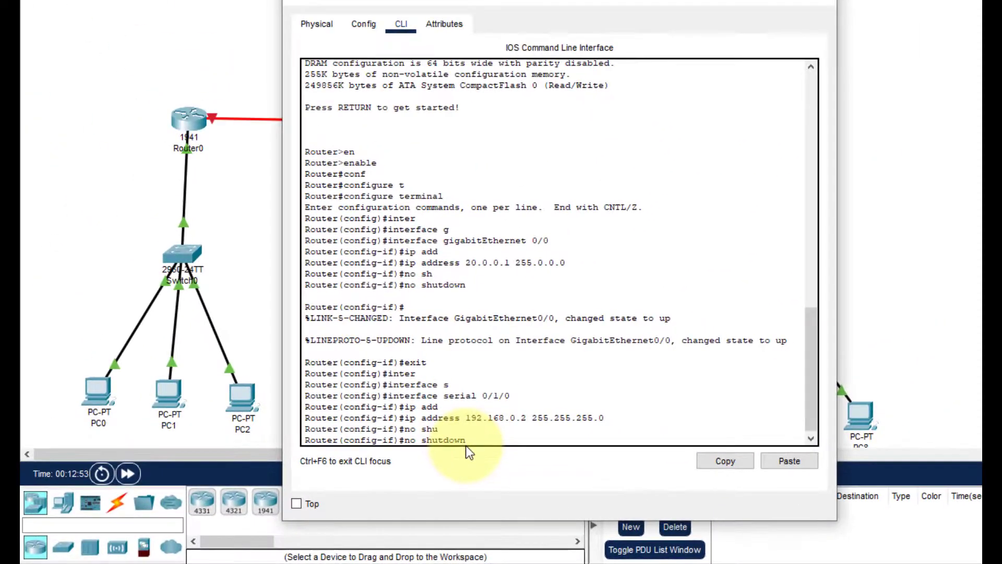
{"action": "key", "text": "Return"}
{"action": "left_click_drag", "start_coordinate": [668, 5], "coordinate": [592, 256]}
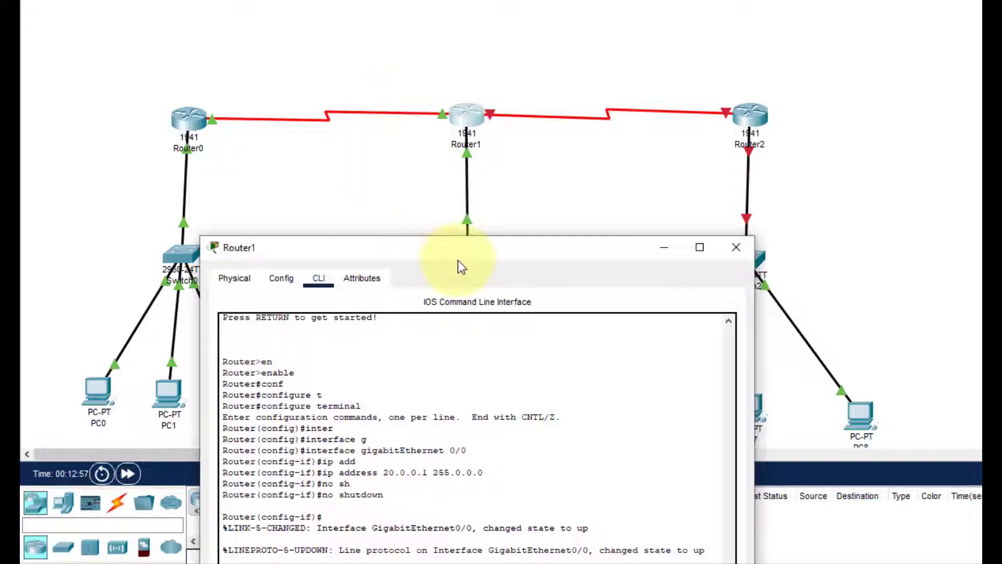
Step: Leave Router1's serial 0/1/0 interface configuration and return to global configuration mode
{"action": "left_click_drag", "start_coordinate": [497, 259], "coordinate": [514, 1]}
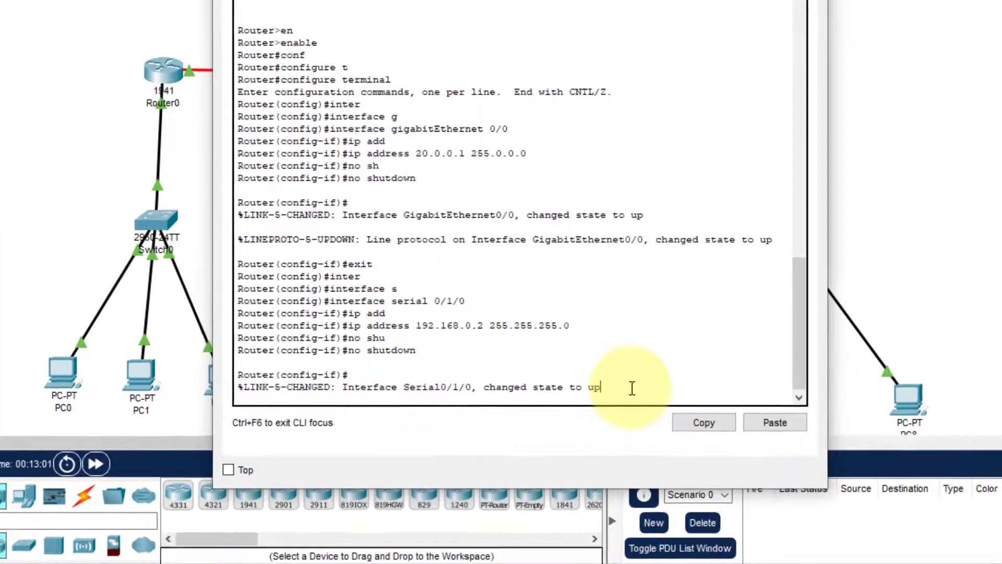
{"action": "key", "text": "Return"}
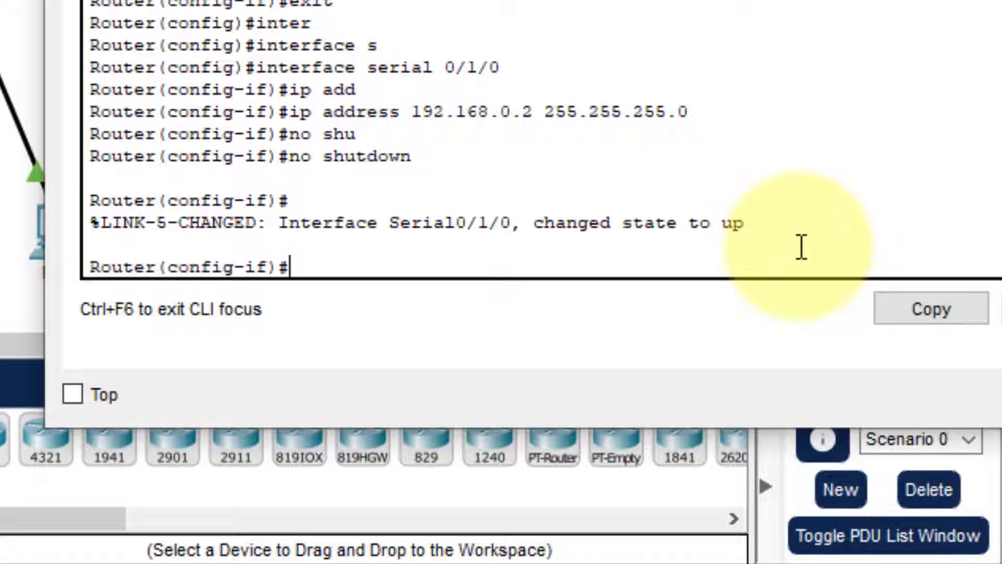
{"action": "type", "text": "exit"}
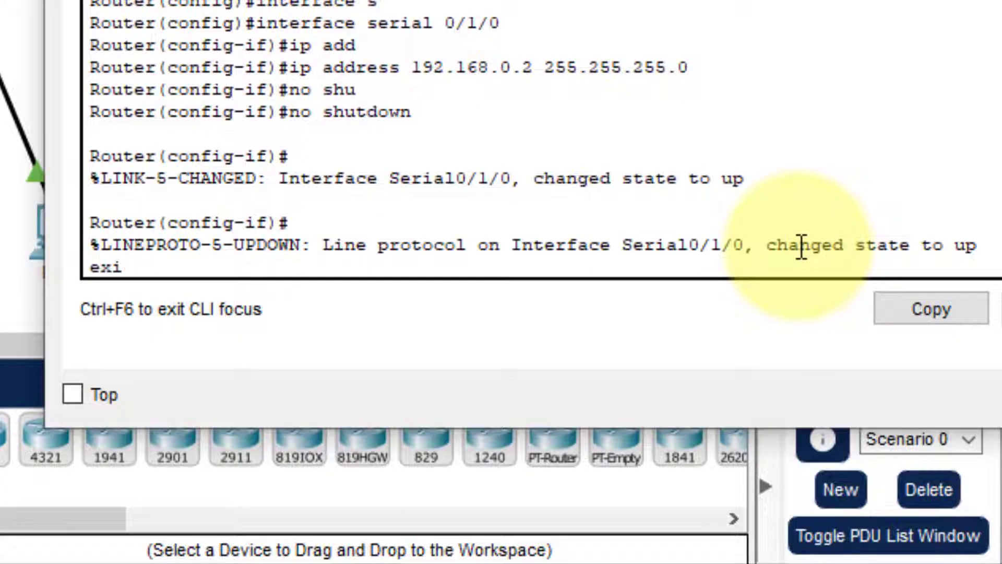
{"action": "key", "text": "BackSpace"}
{"action": "key", "text": "BackSpace"}
{"action": "key", "text": "BackSpace"}
{"action": "key", "text": "Return"}
{"action": "type", "text": "er(config-if)#e"}
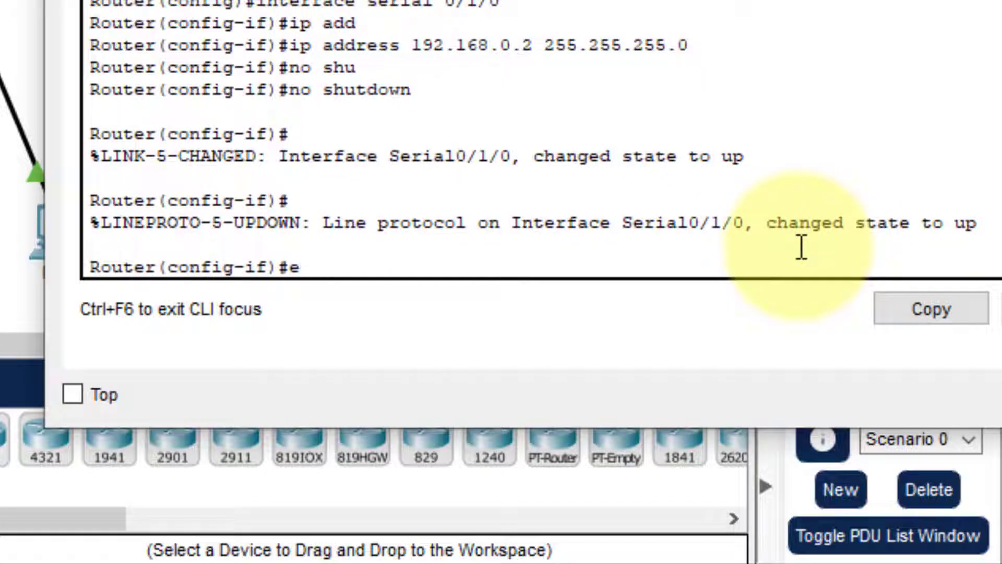
{"action": "type", "text": "x"}
{"action": "key", "text": "Tab"}
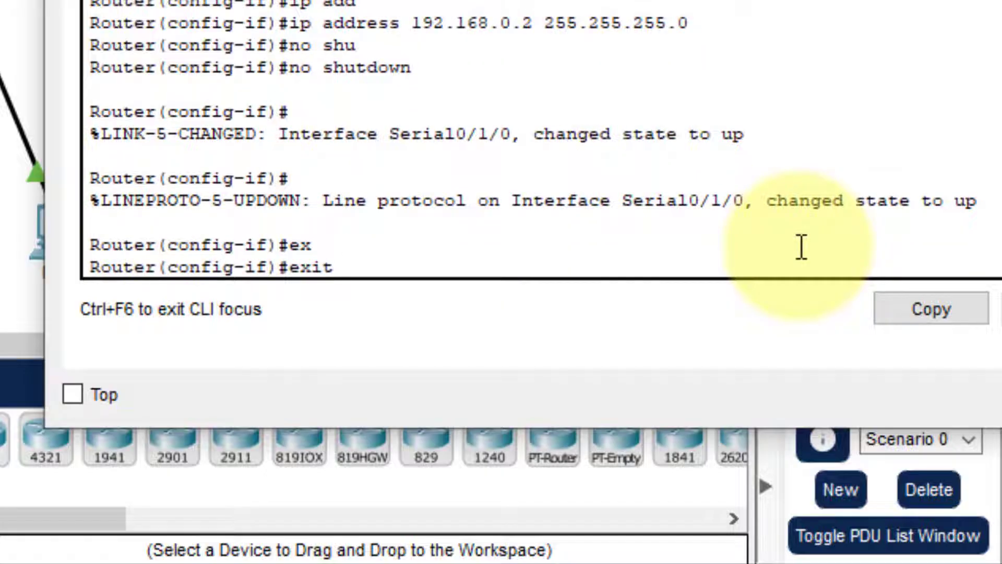
{"action": "key", "text": "Return"}
Step: Assign IP address 192.168.1.1 with mask 255.255.255.0 to Router1's serial 0/1/1 interface, consulting the addressing table for the port
{"action": "type", "text": "inter"}
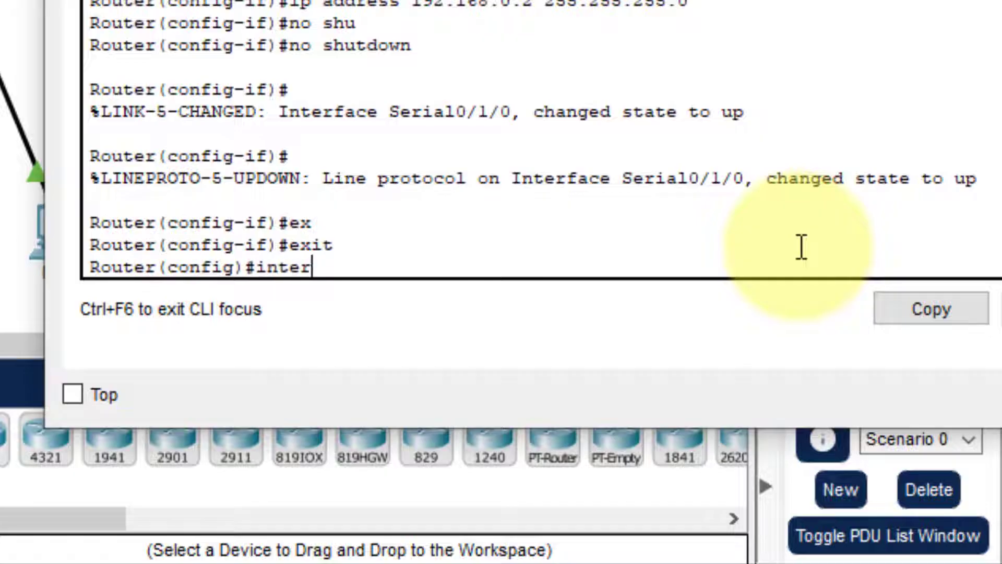
{"action": "key", "text": "Tab"}
{"action": "type", "text": "s"}
{"action": "key", "text": "Tab"}
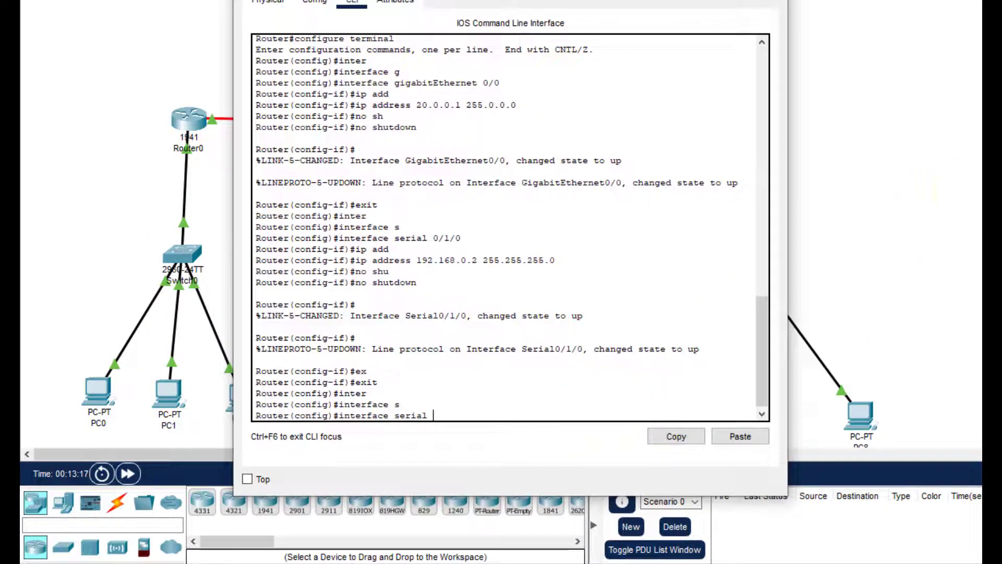
{"action": "key", "text": "alt+Tab"}
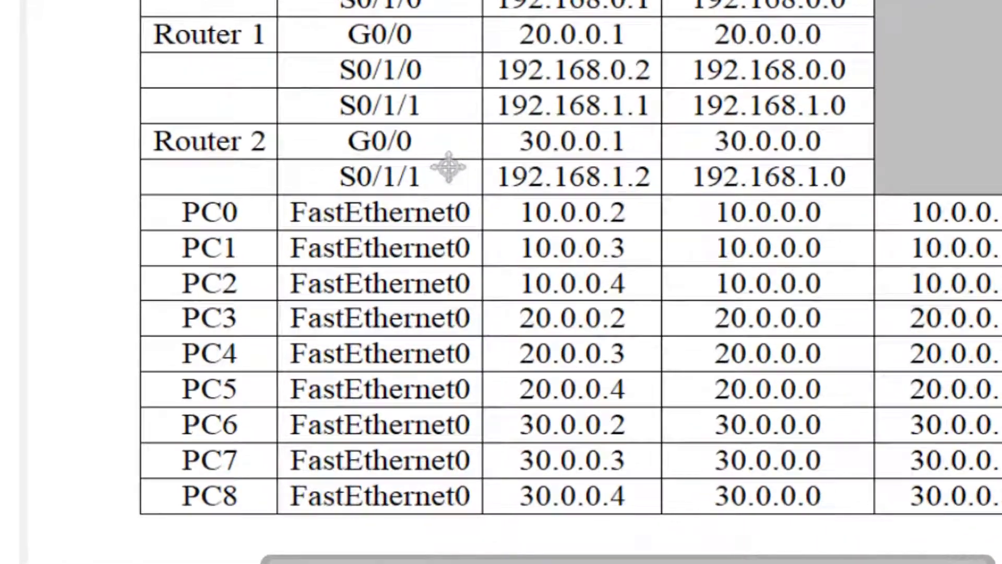
{"action": "key", "text": "alt+Tab"}
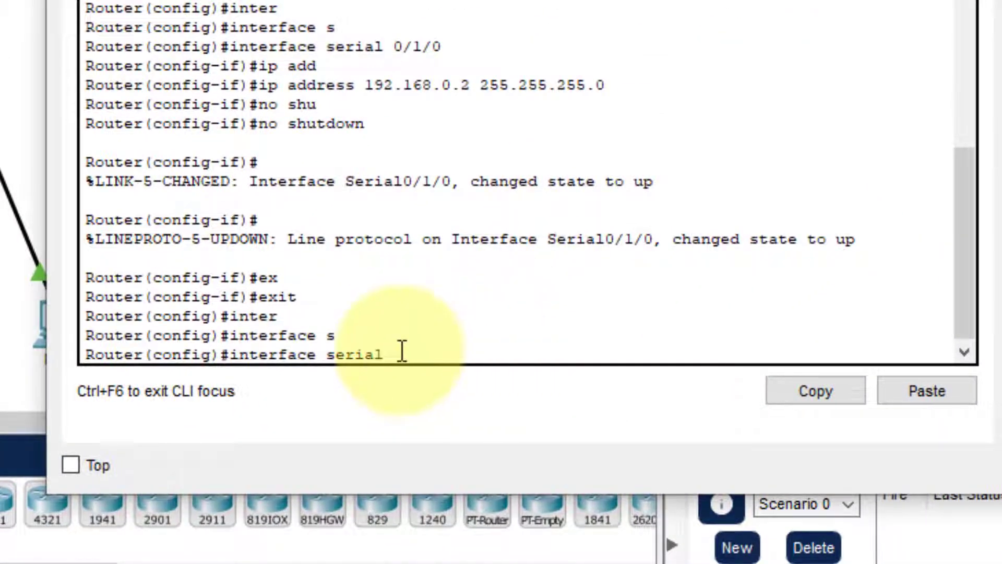
{"action": "type", "text": "0/1/1"}
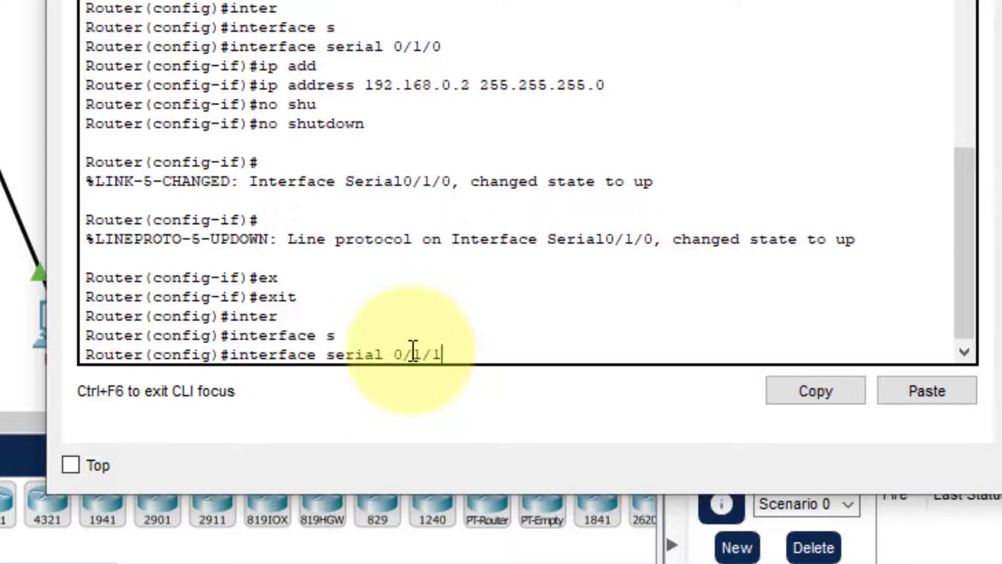
{"action": "key", "text": "Return"}
{"action": "type", "text": "ip ad"}
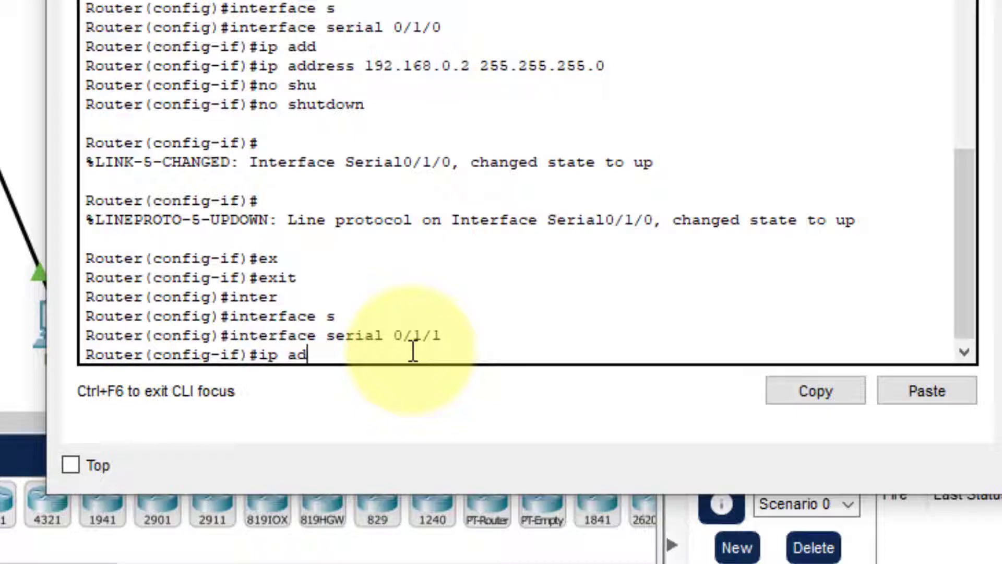
{"action": "key", "text": "Tab"}
{"action": "type", "text": "192.168"}
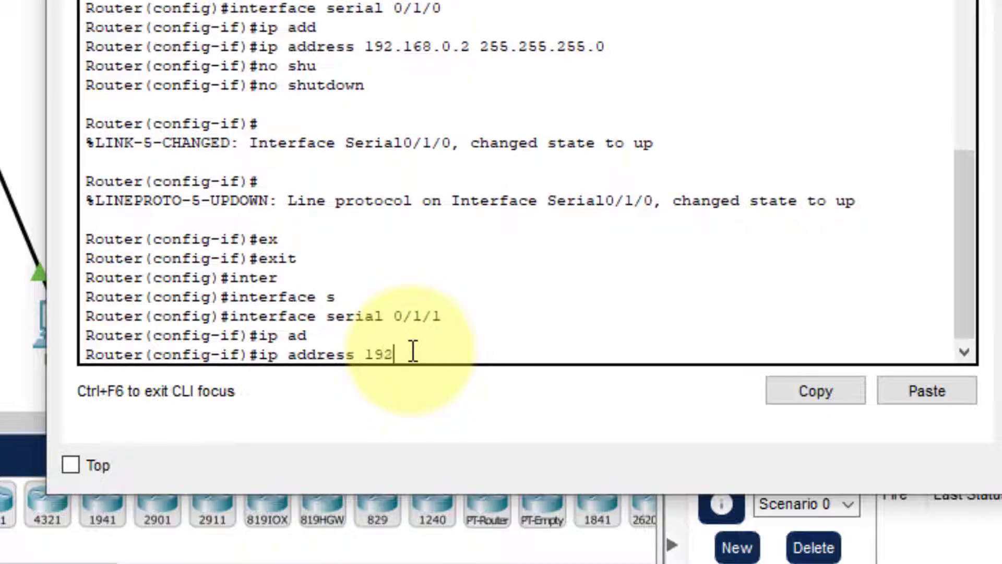
{"action": "type", "text": ".1"}
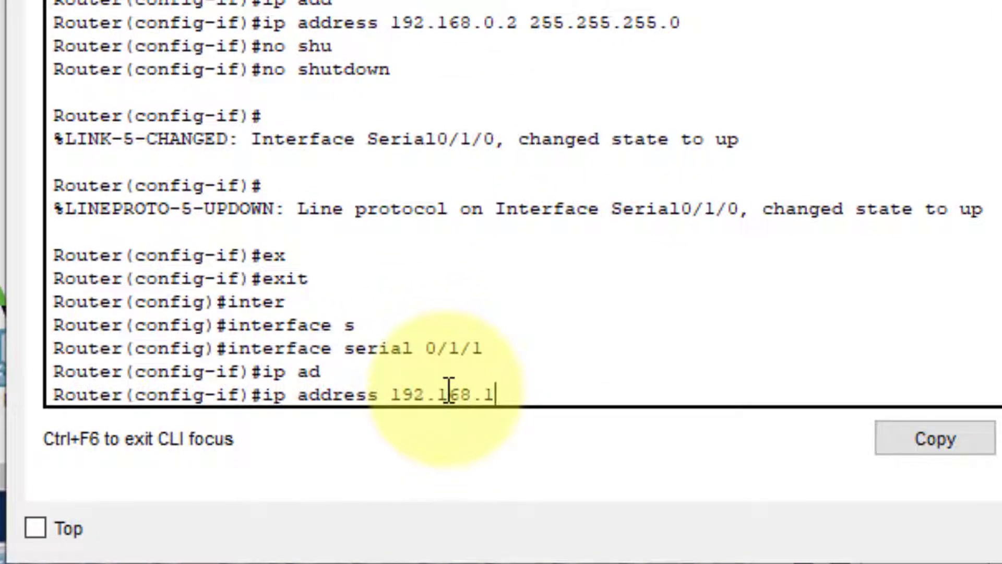
{"action": "type", "text": ".1 255.25"}
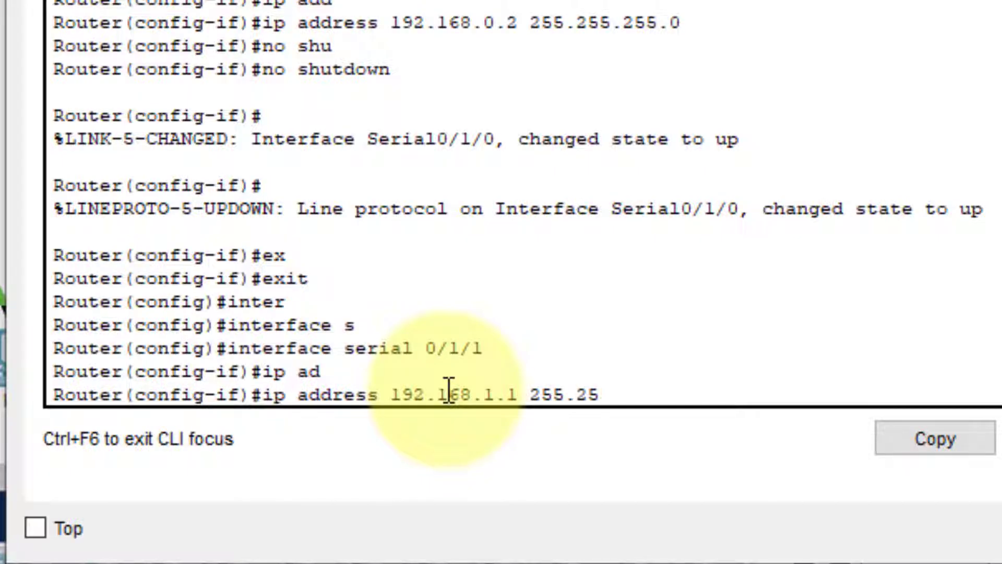
{"action": "type", "text": "5.255.255.0"}
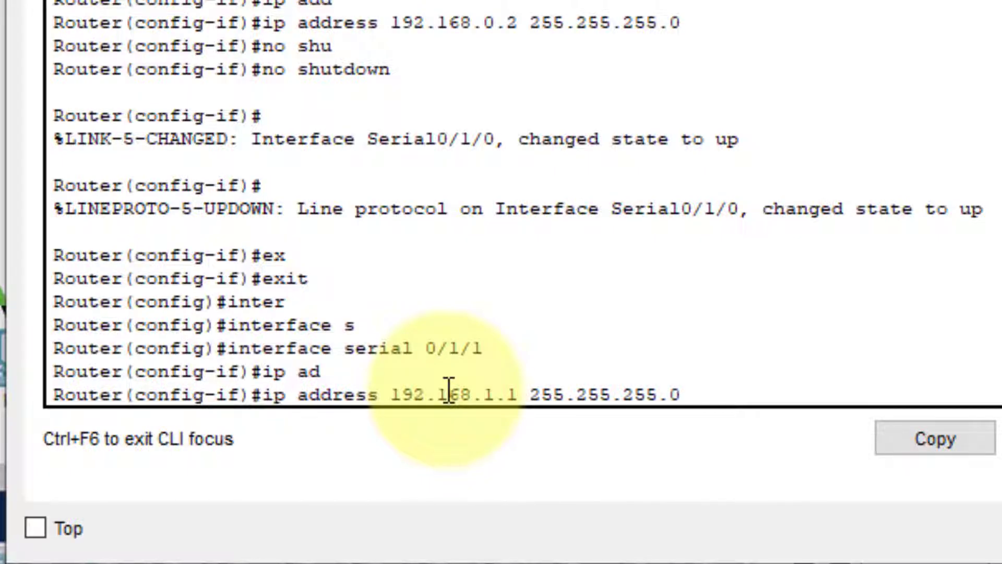
{"action": "key", "text": "Return"}
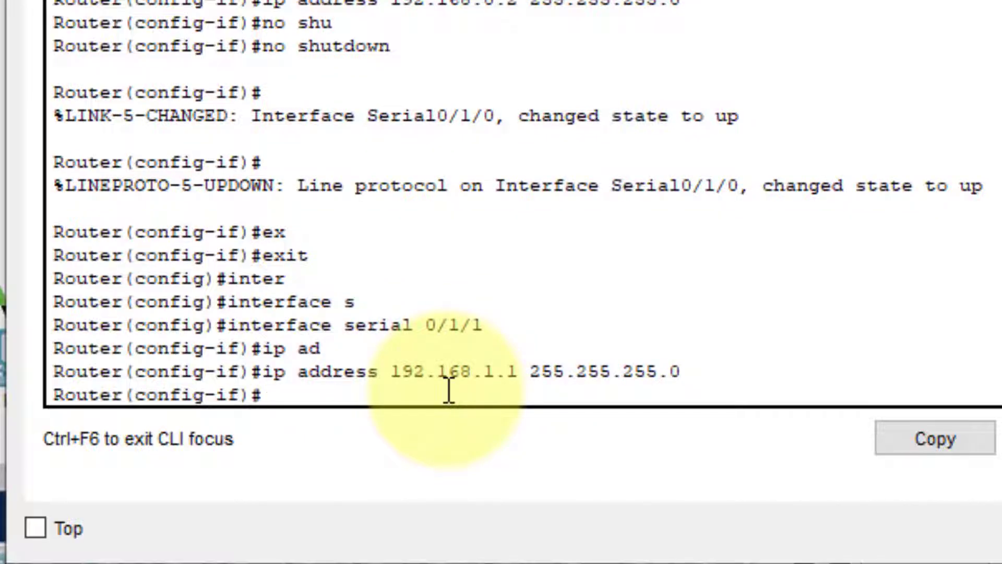
Step: Bring up Router1's serial 0/1/1 interface with no shutdown and exit to global configuration mode
{"action": "type", "text": "no sht"}
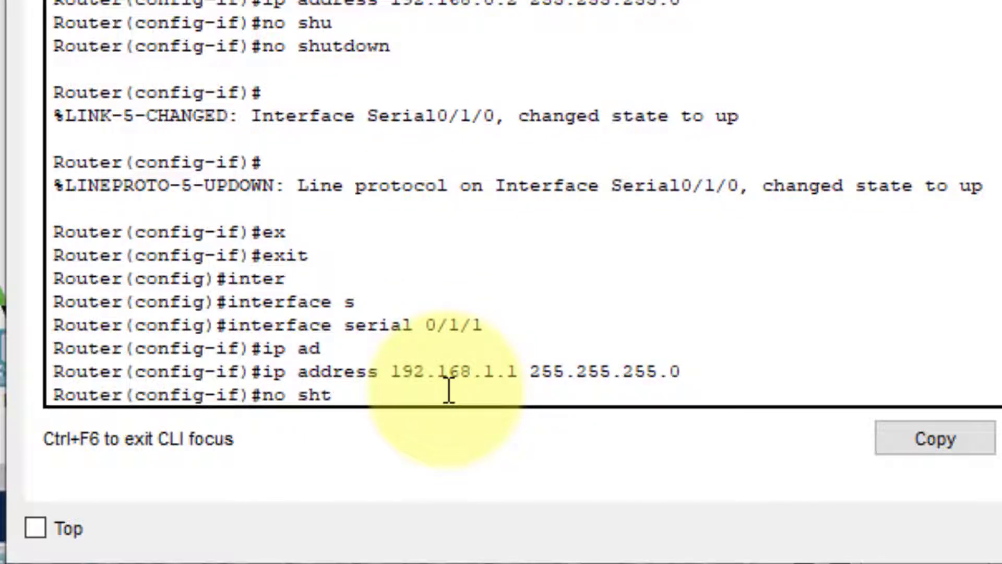
{"action": "key", "text": "BackSpace"}
{"action": "type", "text": "u"}
{"action": "key", "text": "Tab"}
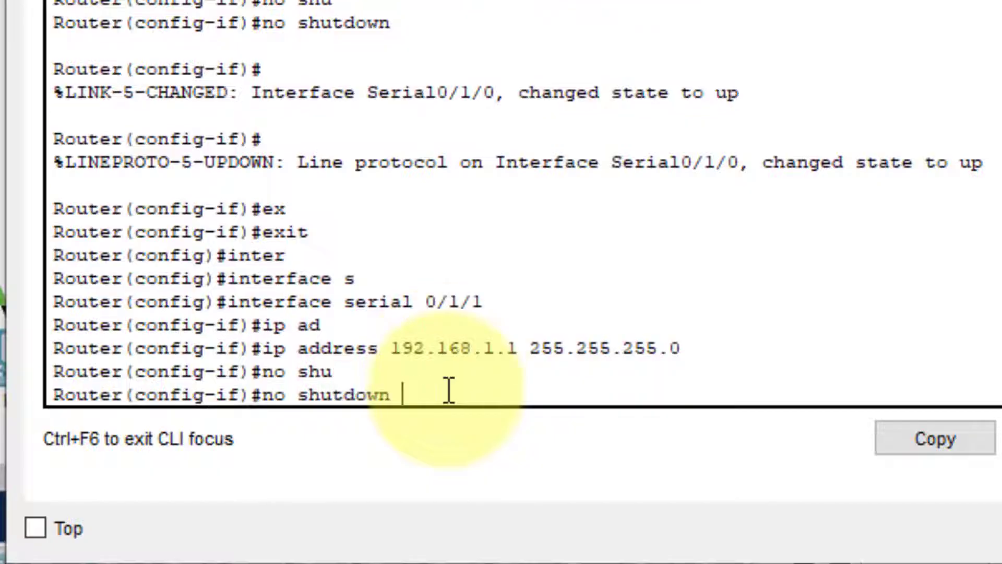
{"action": "key", "text": "Return"}
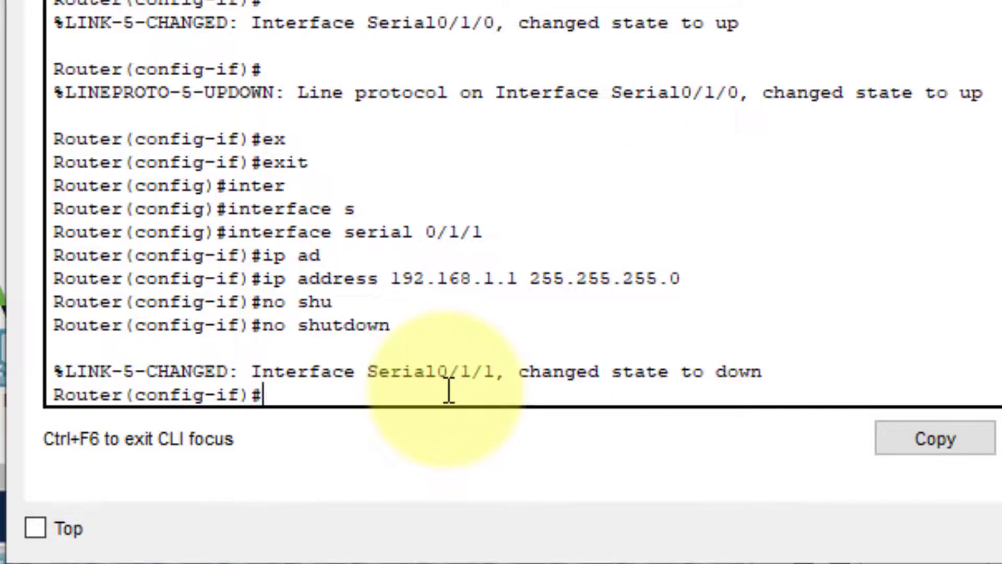
{"action": "type", "text": "exit"}
{"action": "key", "text": "Return"}
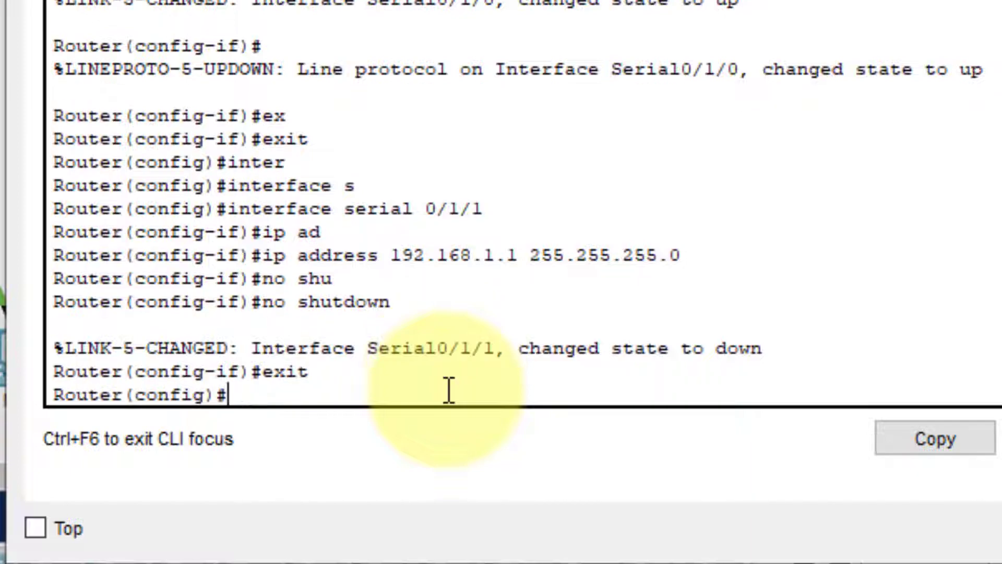
{"action": "key", "text": "Return"}
{"action": "scroll", "coordinate": [501, 62], "scroll_direction": "up", "scroll_amount": 2}
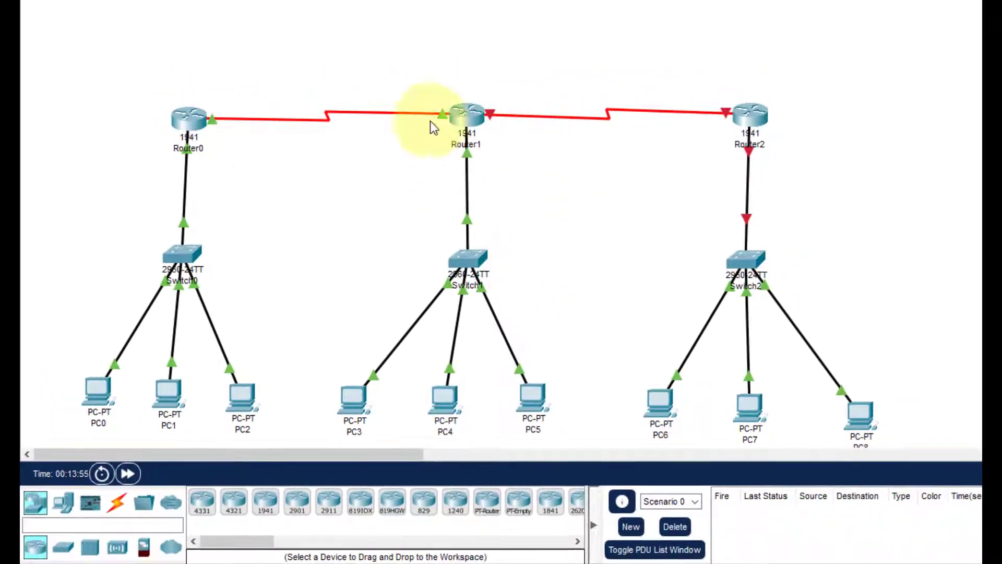
Step: Open Router2's command line and enter global configuration mode through enable and configure terminal
{"action": "left_click", "coordinate": [742, 121]}
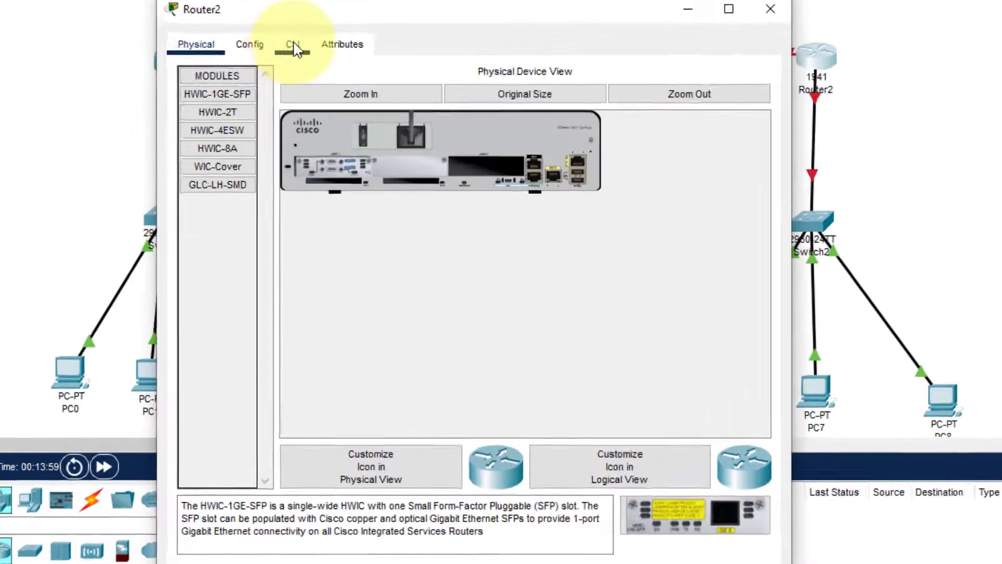
{"action": "left_click", "coordinate": [294, 46]}
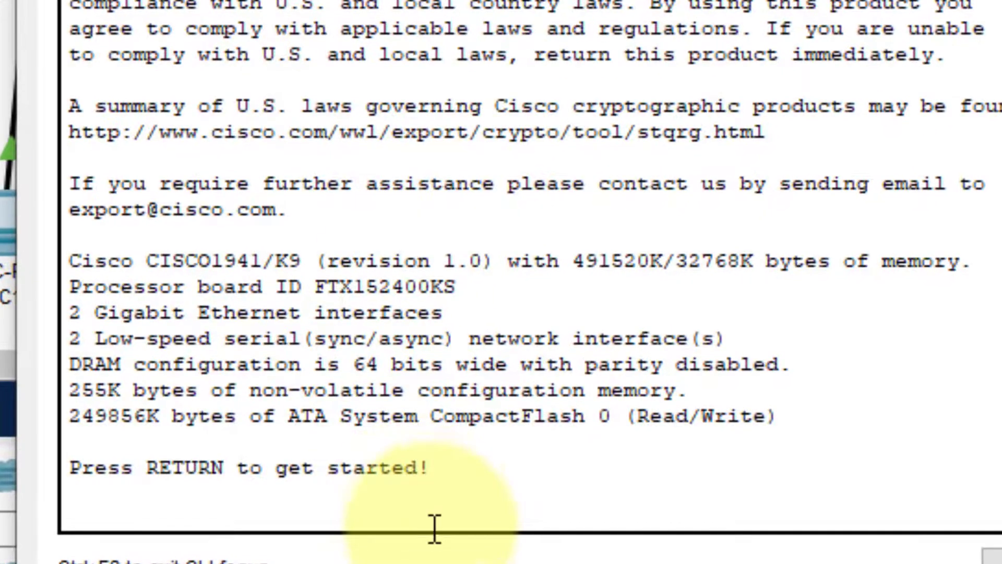
{"action": "key", "text": "Return"}
{"action": "type", "text": "en"}
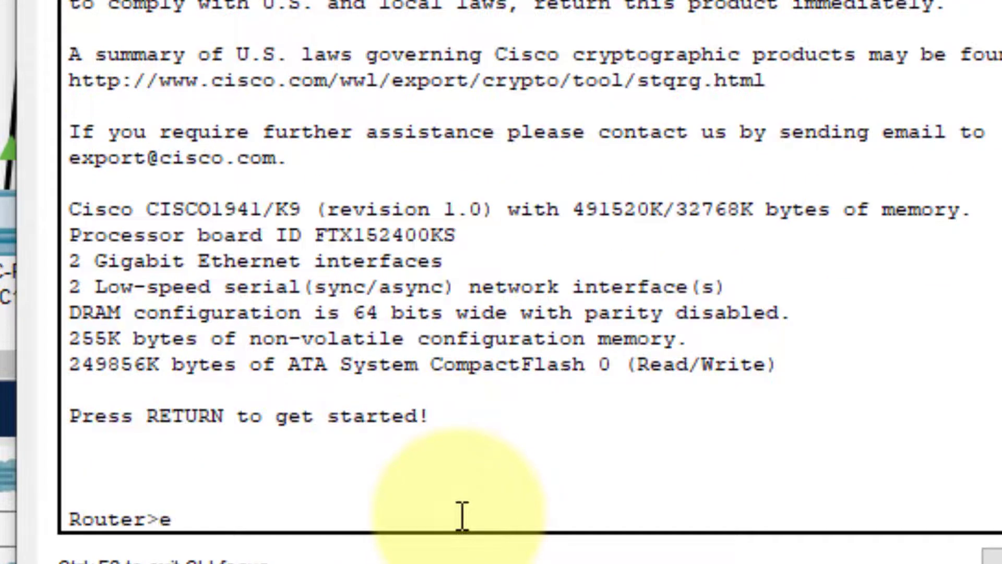
{"action": "key", "text": "Tab"}
{"action": "key", "text": "Return"}
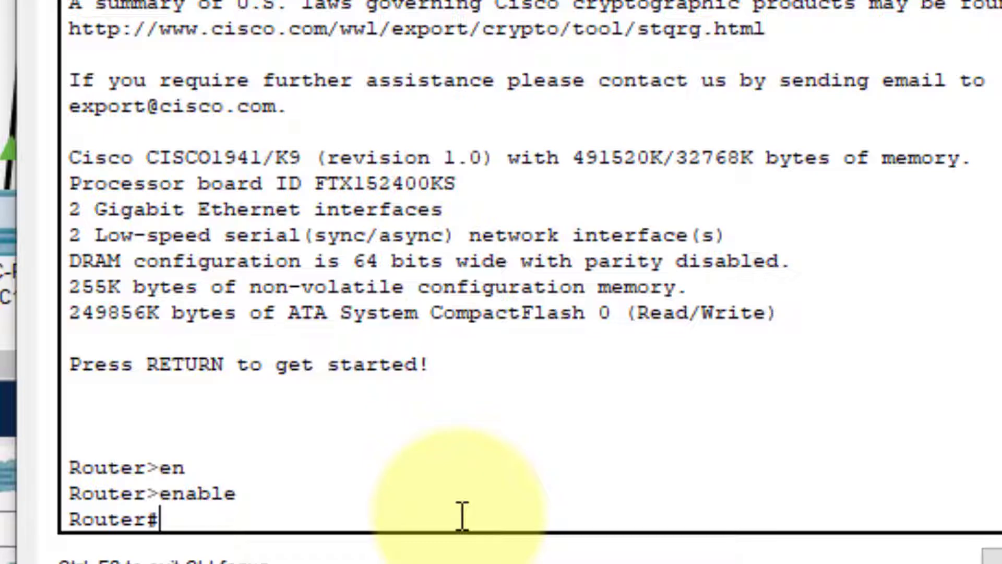
{"action": "type", "text": "conf"}
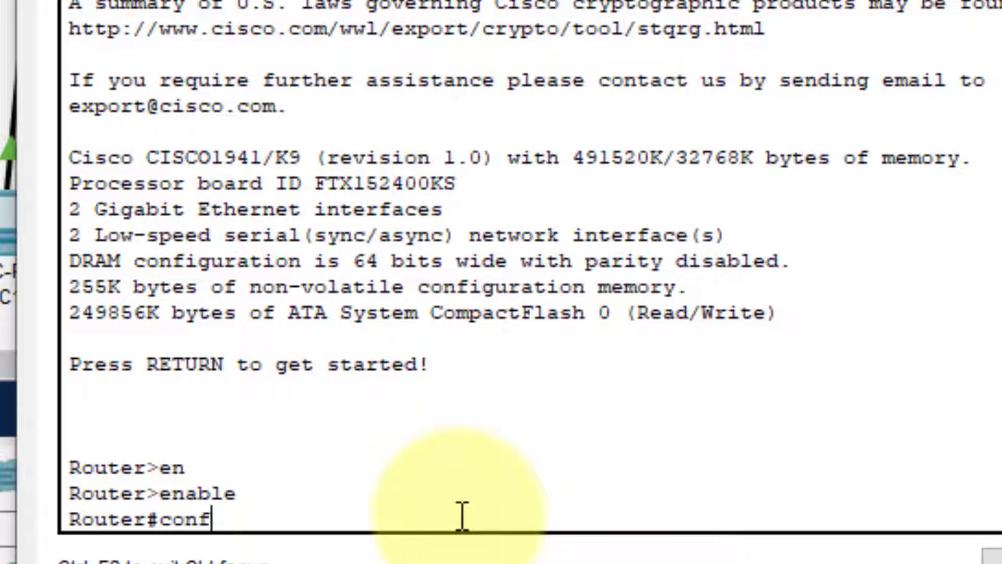
{"action": "key", "text": "Tab"}
{"action": "type", "text": "t"}
{"action": "key", "text": "Tab"}
{"action": "key", "text": "Return"}
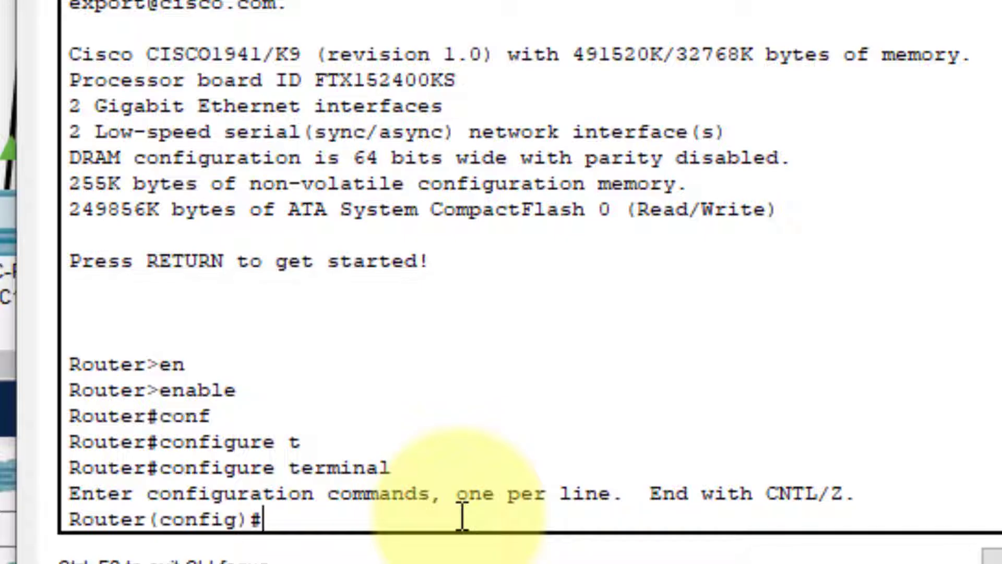
Step: Assign IP address 30.0.0.1 with mask 255.0.0.0 to Router2's gigabitEthernet 0/0 interface
{"action": "type", "text": "inter"}
{"action": "key", "text": "Tab"}
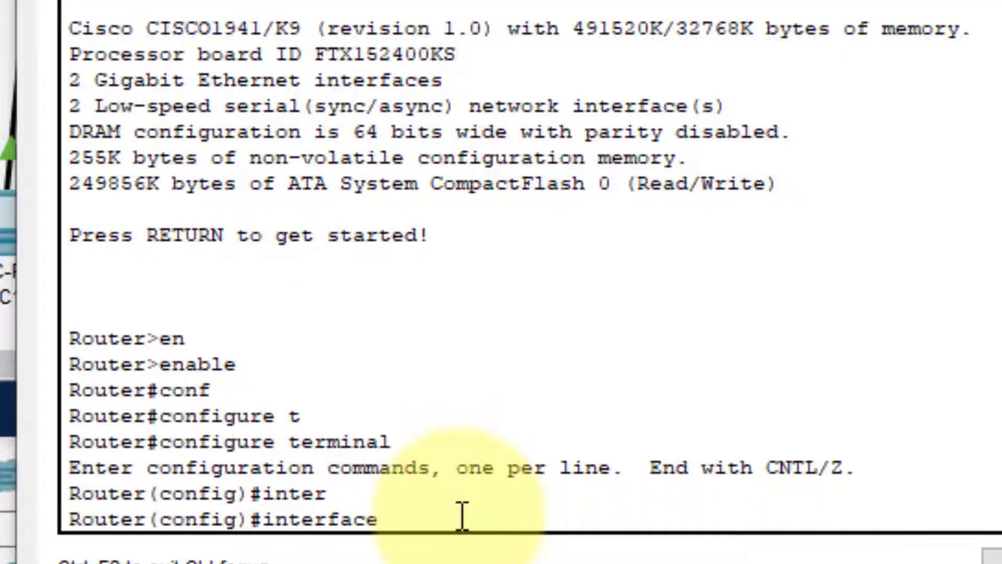
{"action": "type", "text": "g"}
{"action": "key", "text": "Tab"}
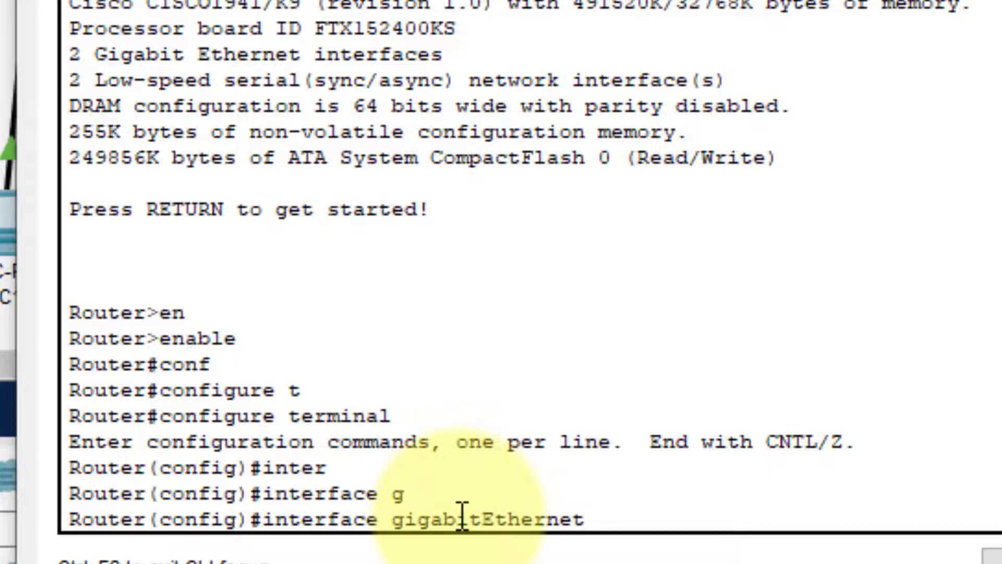
{"action": "type", "text": "0/0"}
{"action": "key", "text": "Return"}
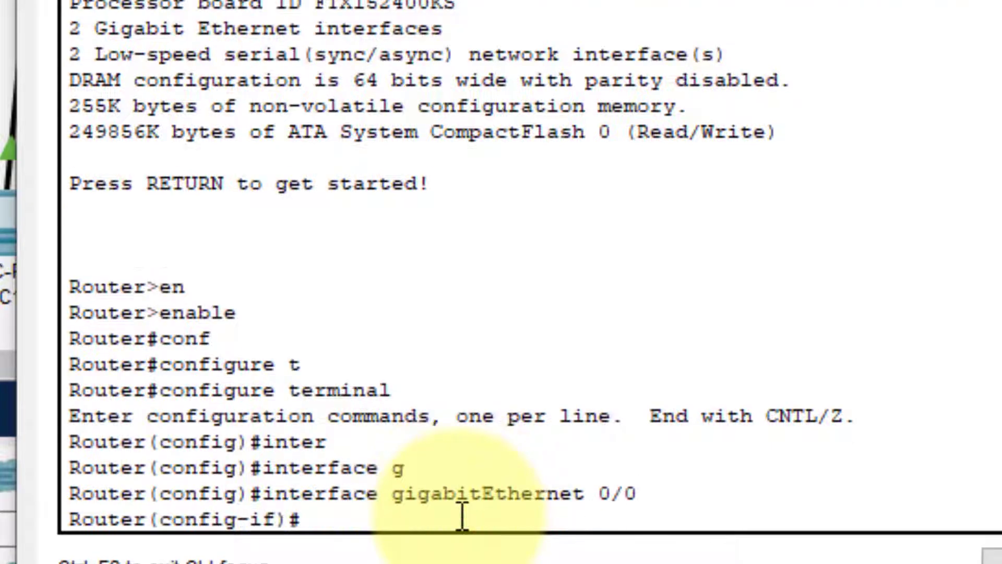
{"action": "type", "text": "ip ad"}
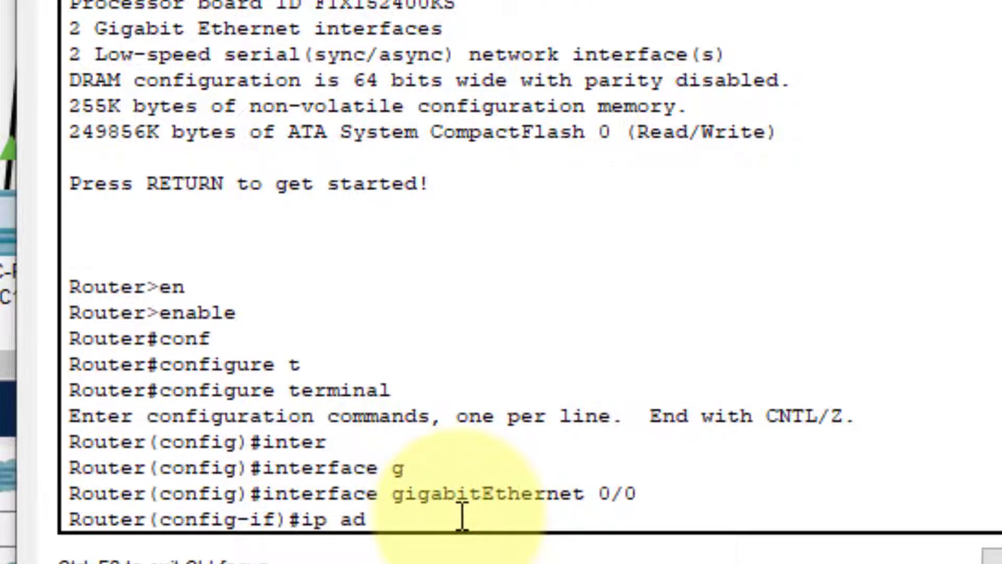
{"action": "key", "text": "Tab"}
{"action": "type", "text": "30."}
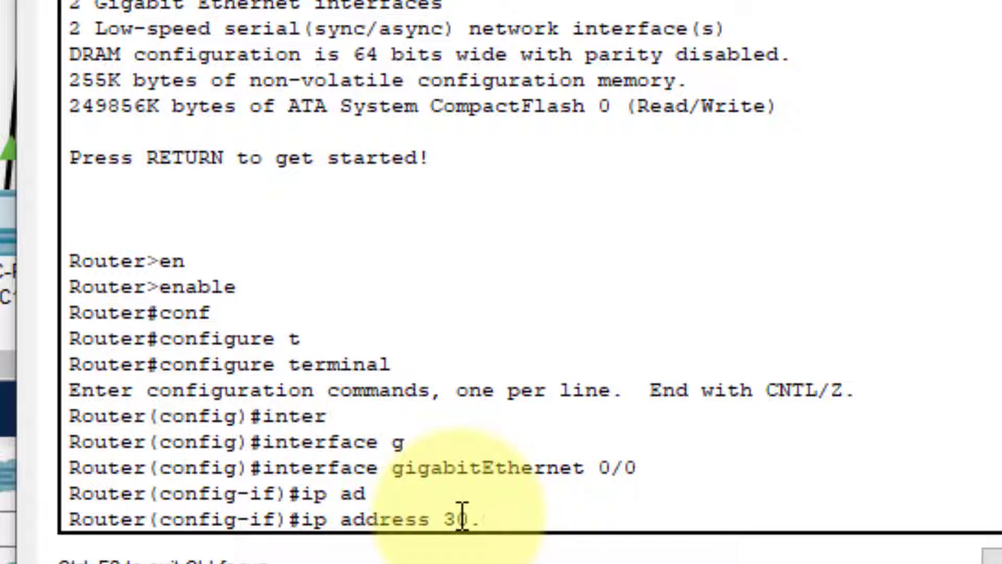
{"action": "type", "text": "0.0.1 25"}
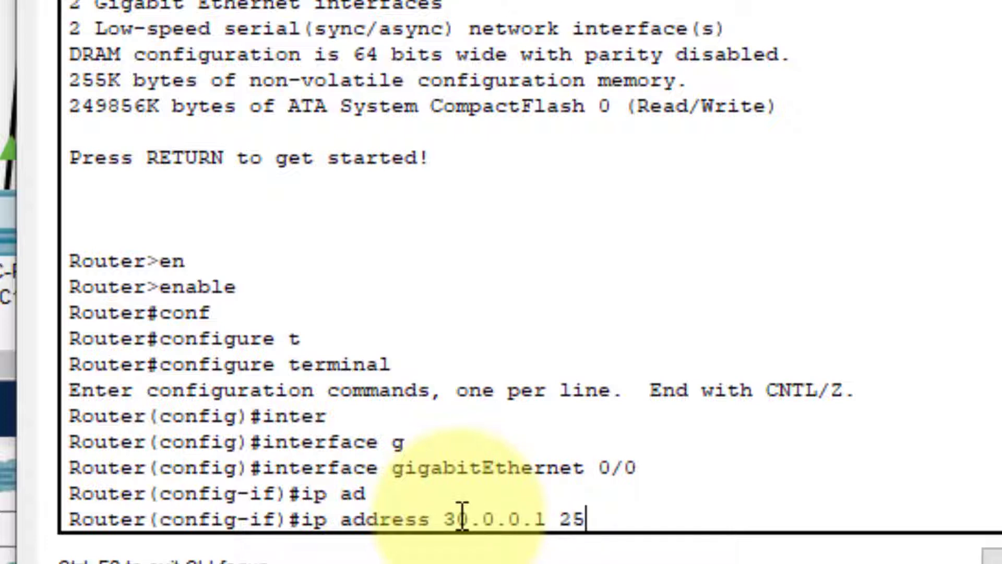
{"action": "type", "text": "5.0.0.0"}
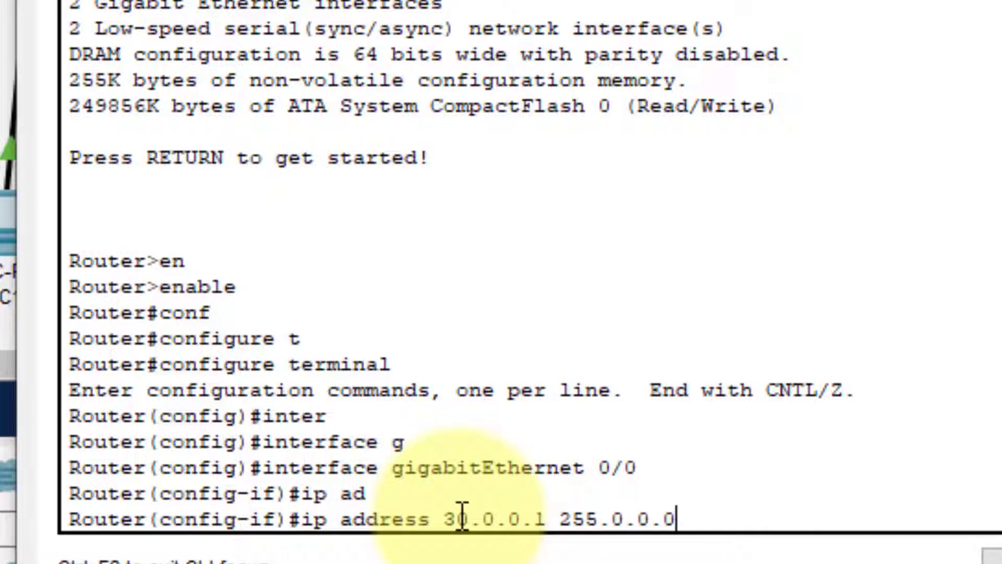
{"action": "key", "text": "Return"}
Step: Bring up Router2's gigabitEthernet 0/0 interface with no shutdown and exit to global configuration mode
{"action": "type", "text": "no sh"}
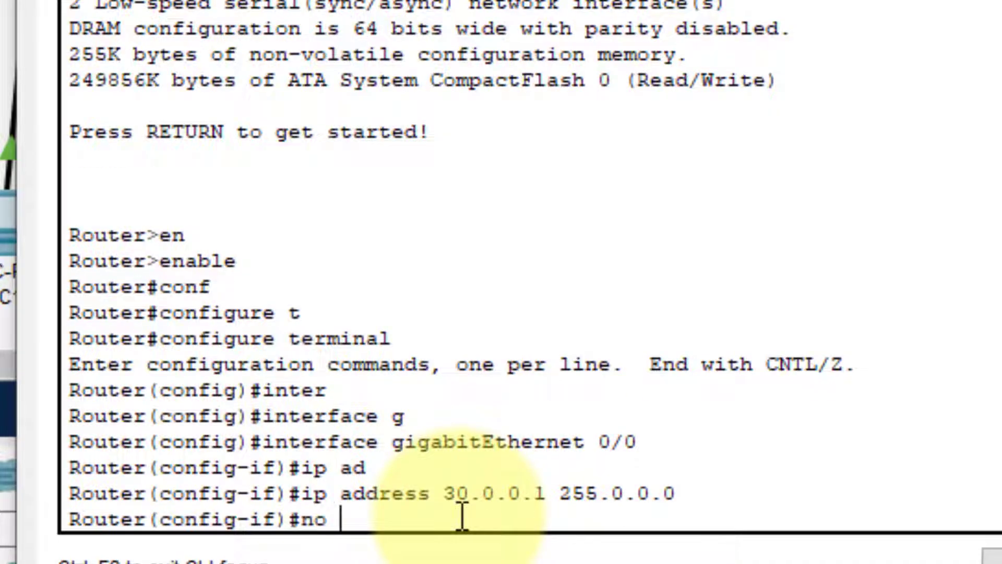
{"action": "type", "text": "u"}
{"action": "key", "text": "Tab"}
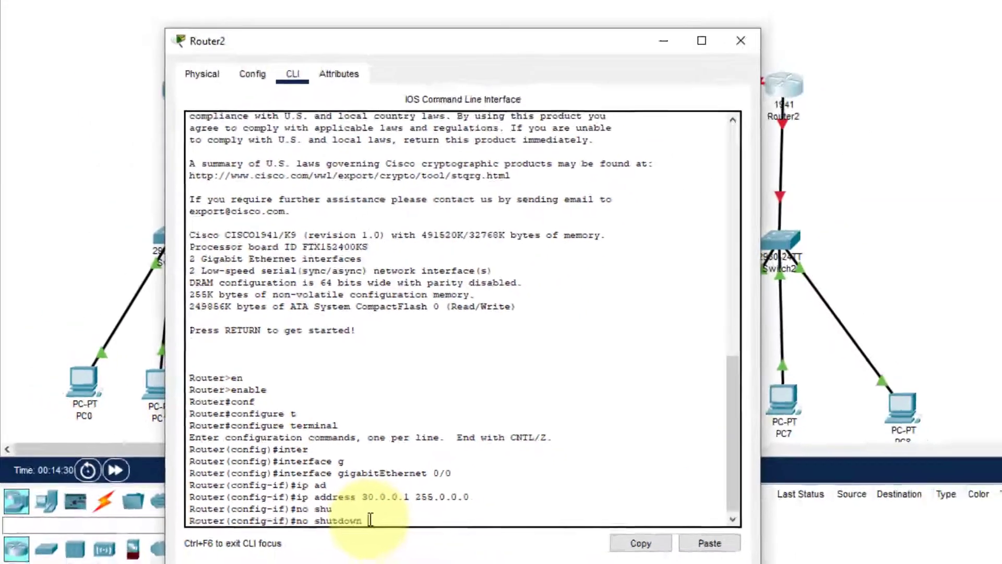
{"action": "key", "text": "Return"}
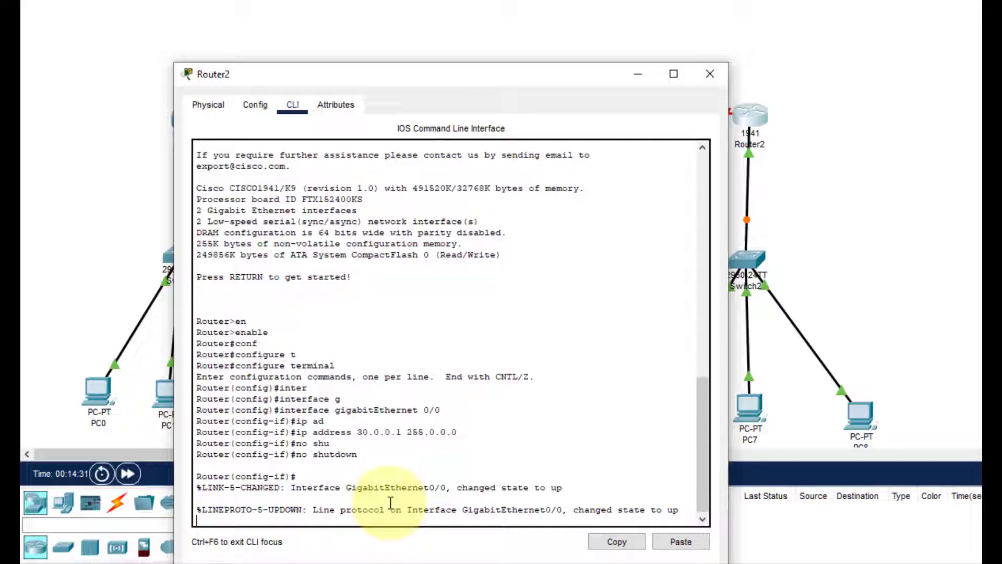
{"action": "key", "text": "Return"}
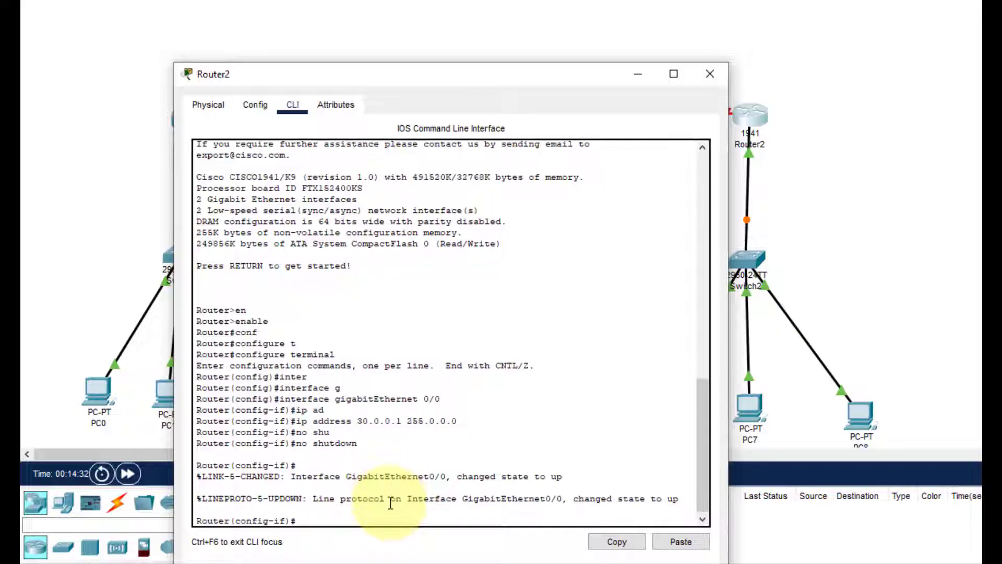
{"action": "left_click_drag", "start_coordinate": [594, 85], "coordinate": [716, 0]}
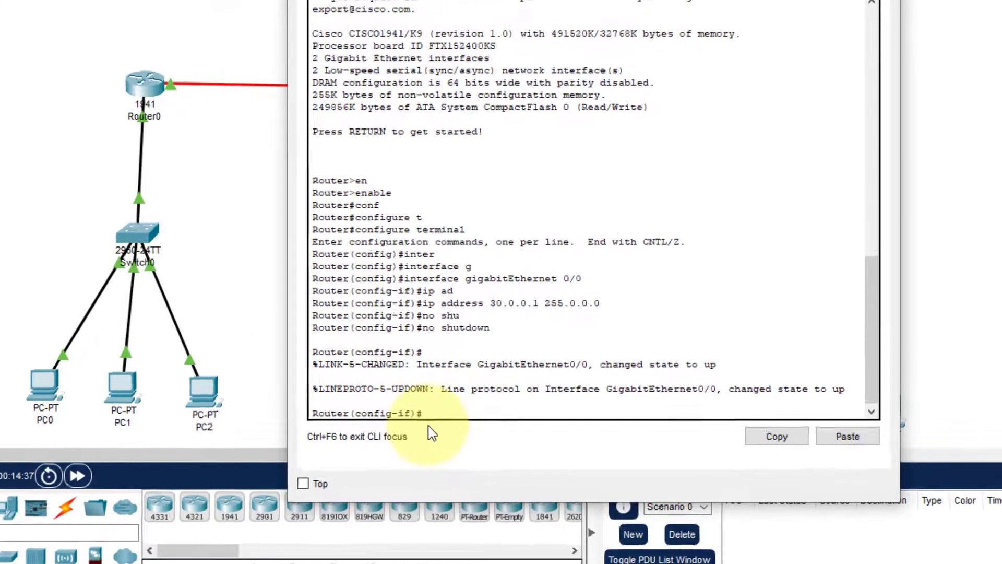
{"action": "type", "text": "exit"}
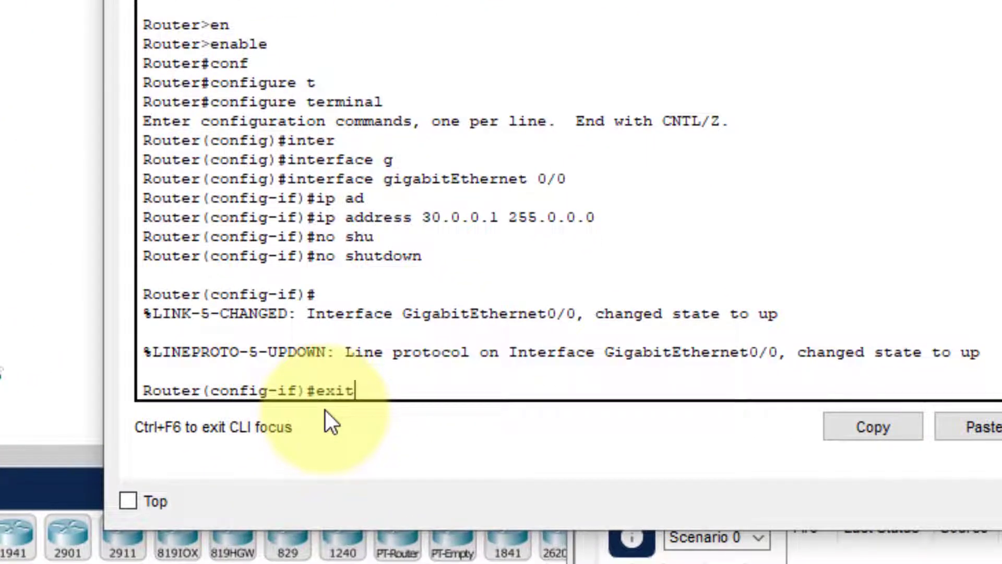
{"action": "key", "text": "Return"}
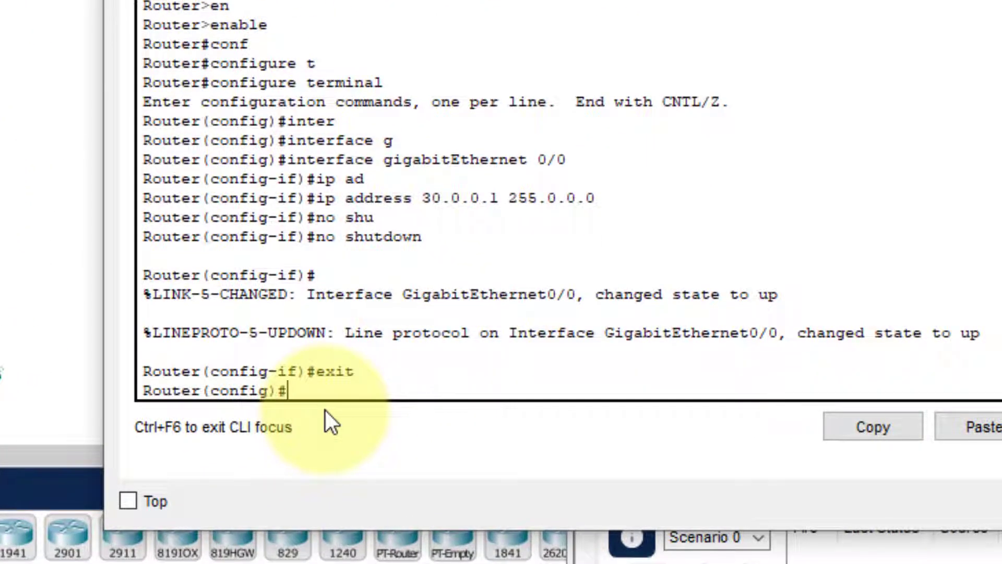
Step: Assign IP address 192.168.1.2 with mask 255.255.255.0 to Router2's serial 0/1/1 interface
{"action": "type", "text": "inter"}
{"action": "key", "text": "Tab"}
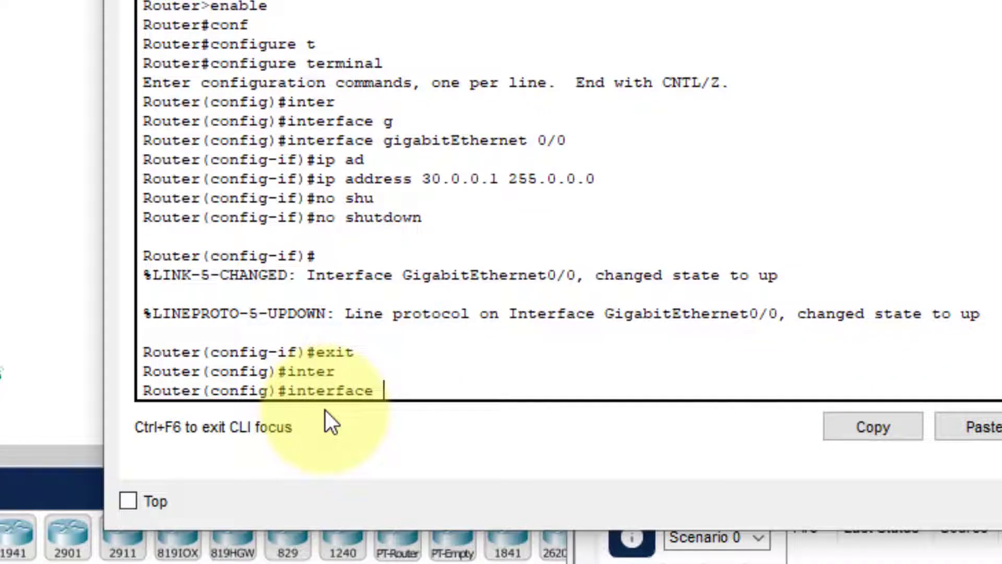
{"action": "type", "text": "s"}
{"action": "key", "text": "Tab"}
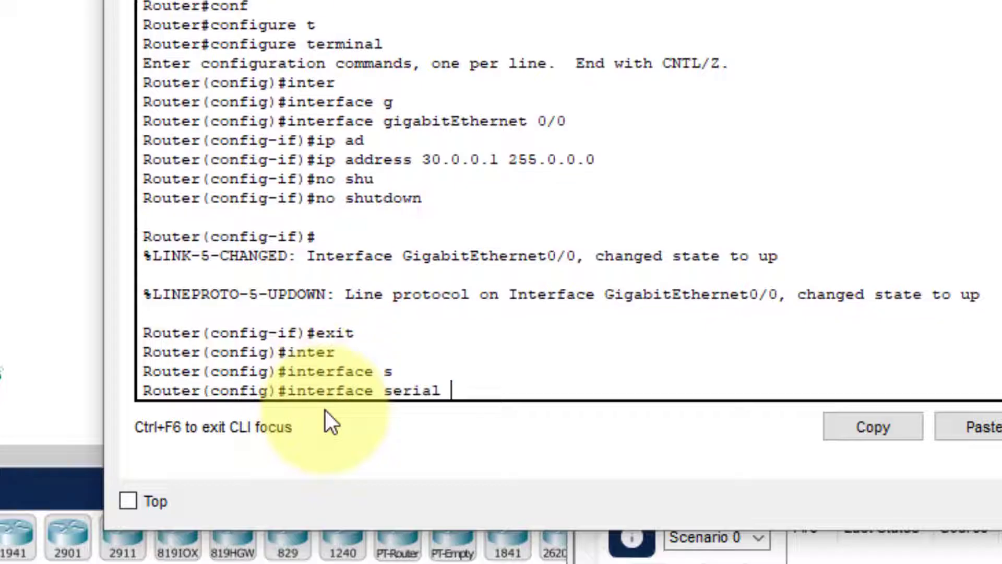
{"action": "type", "text": "0/1/0"}
{"action": "key", "text": "BackSpace"}
{"action": "type", "text": "1"}
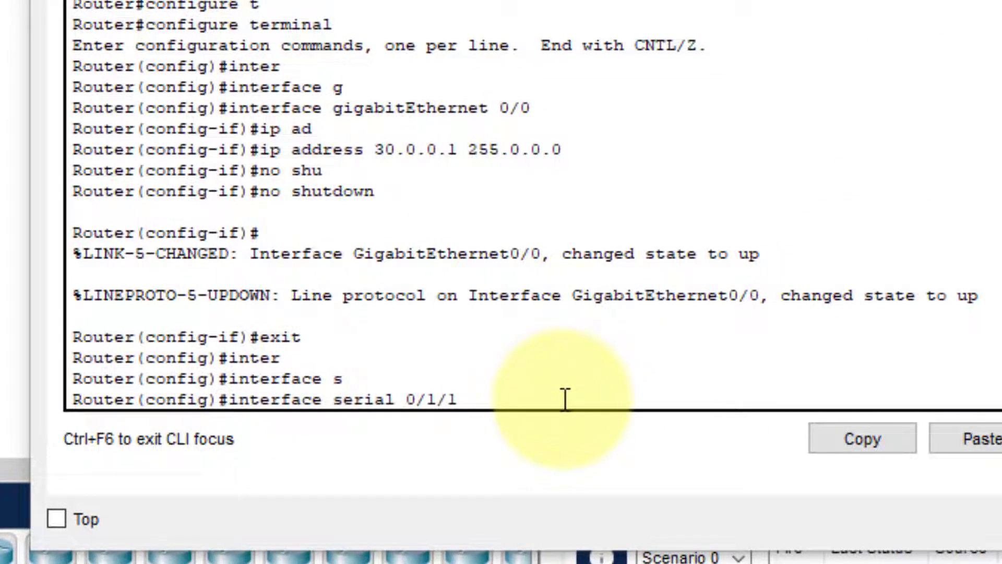
{"action": "key", "text": "Return"}
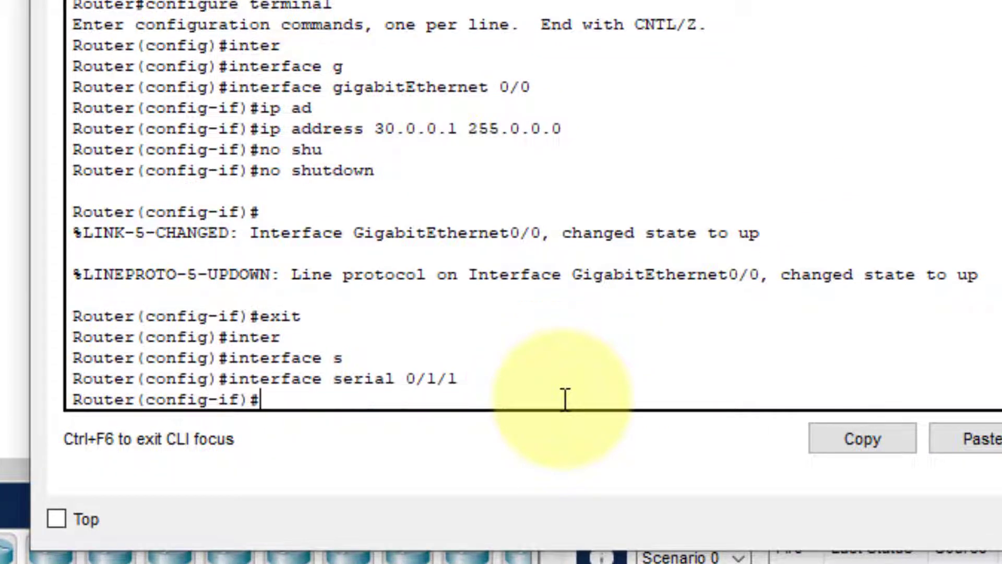
{"action": "type", "text": "ip add"}
{"action": "key", "text": "Tab"}
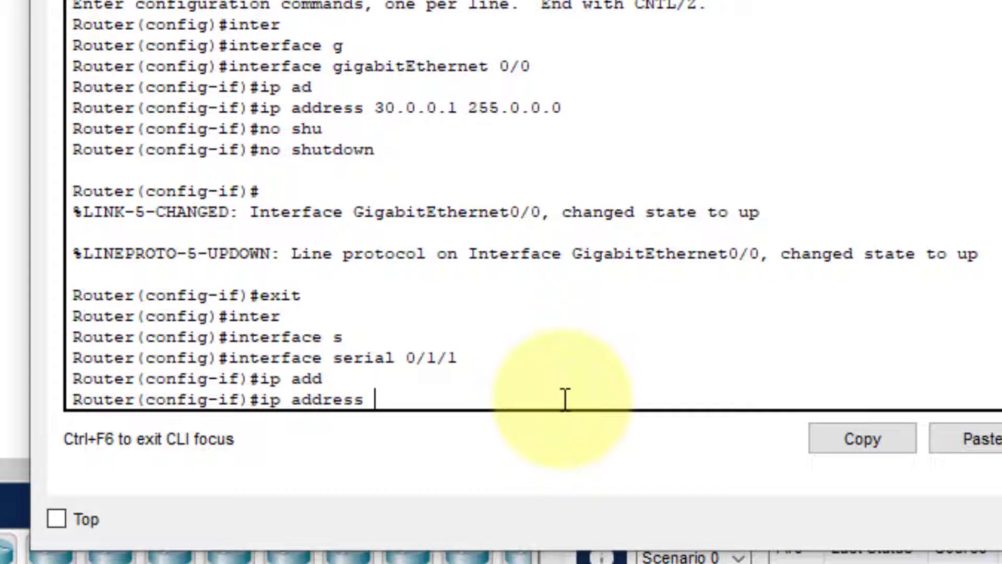
{"action": "type", "text": "192.168.1."}
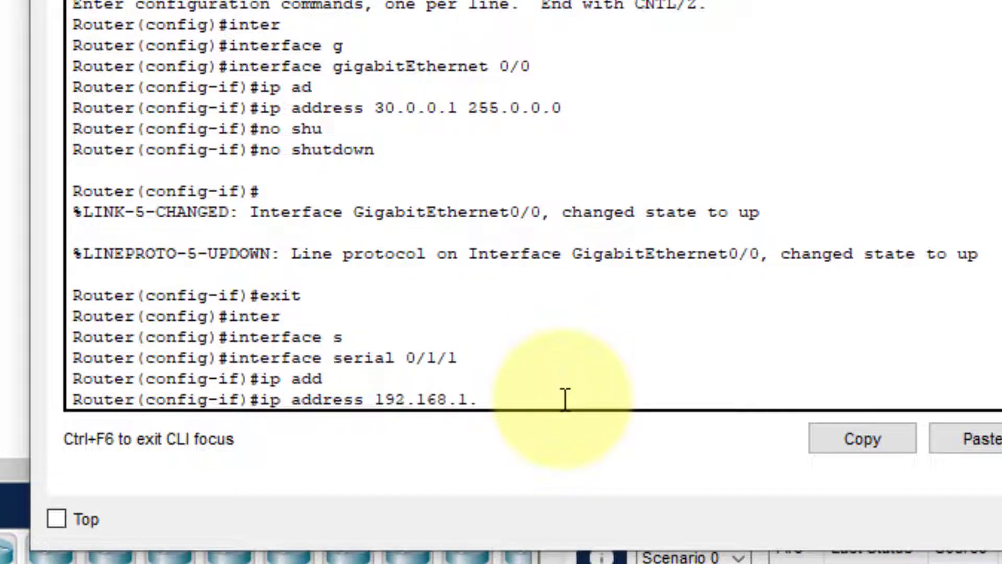
{"action": "type", "text": "2"}
{"action": "key", "text": "Return"}
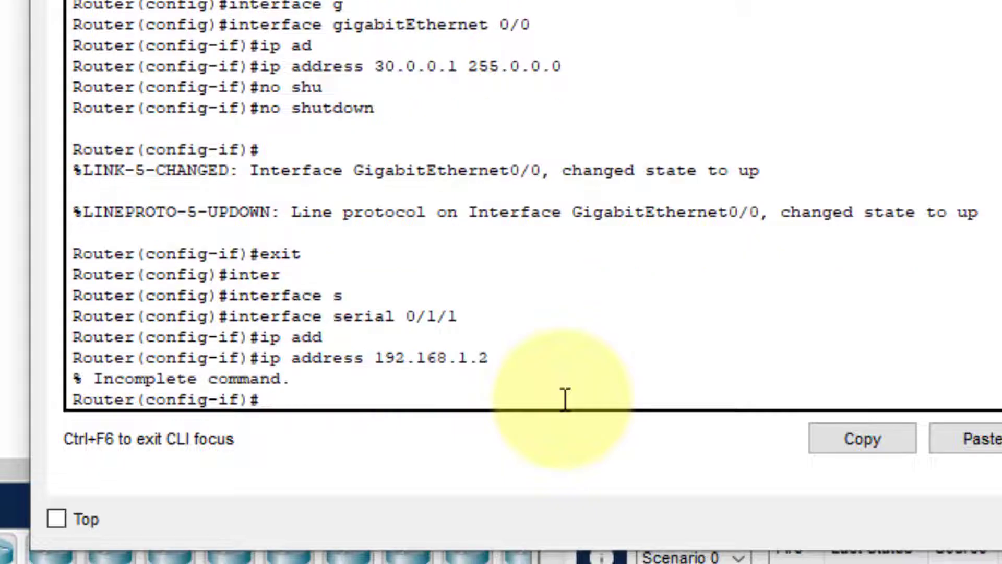
{"action": "key", "text": "Up"}
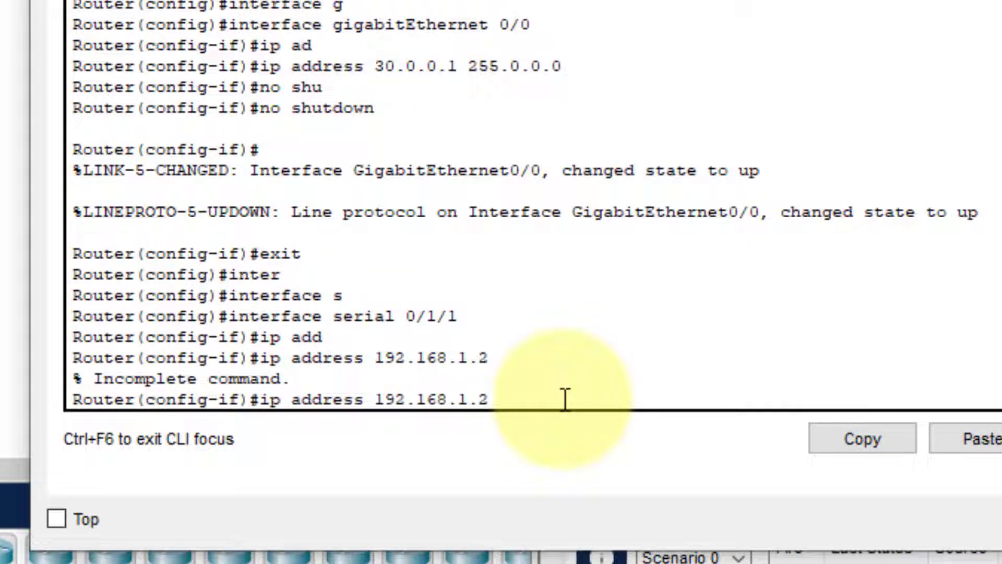
{"action": "type", "text": "255.255.255.0"}
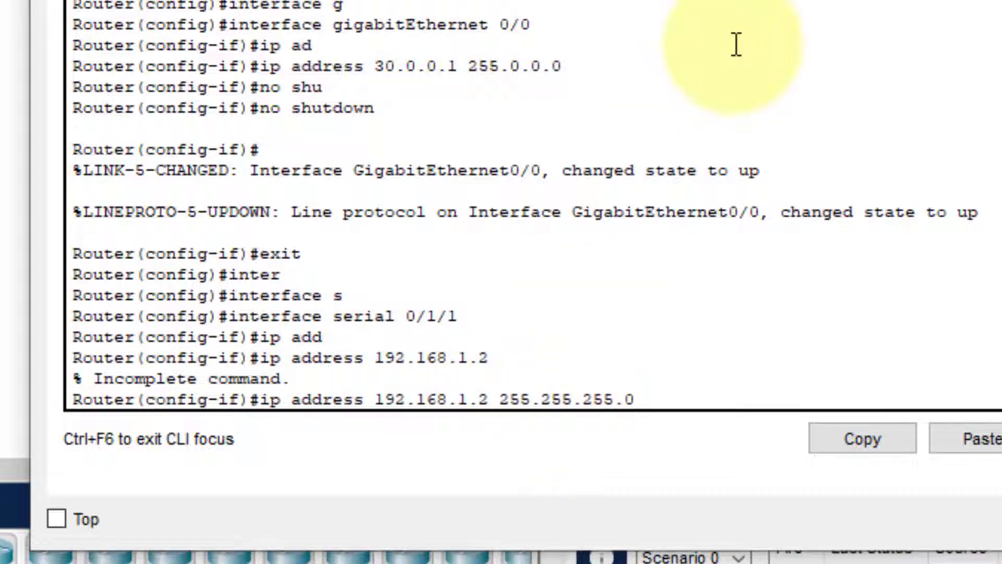
{"action": "key", "text": "Return"}
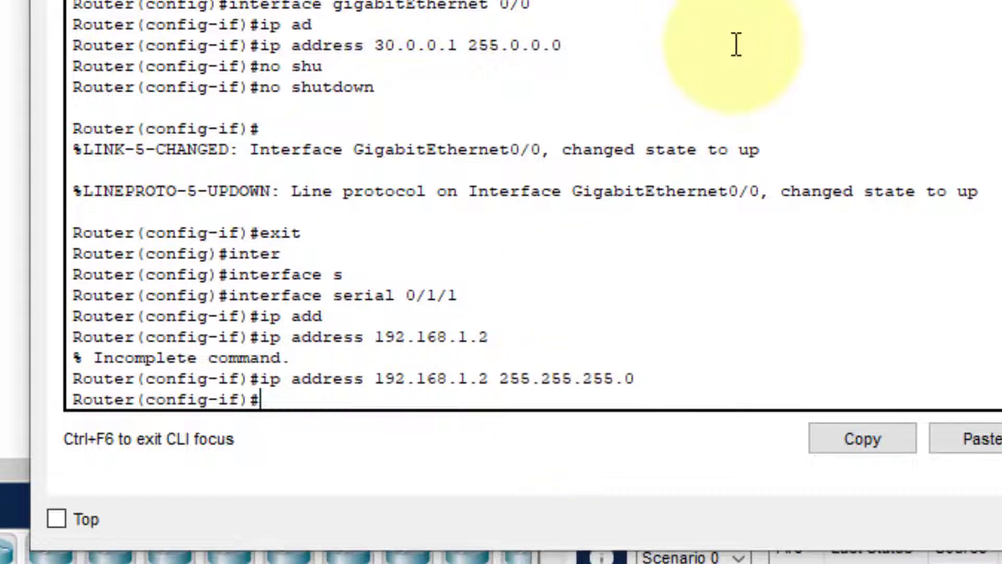
Step: Bring up Router2's serial 0/1/1 interface with no shutdown and close the router's window
{"action": "type", "text": "mo sh"}
{"action": "key", "text": "Tab"}
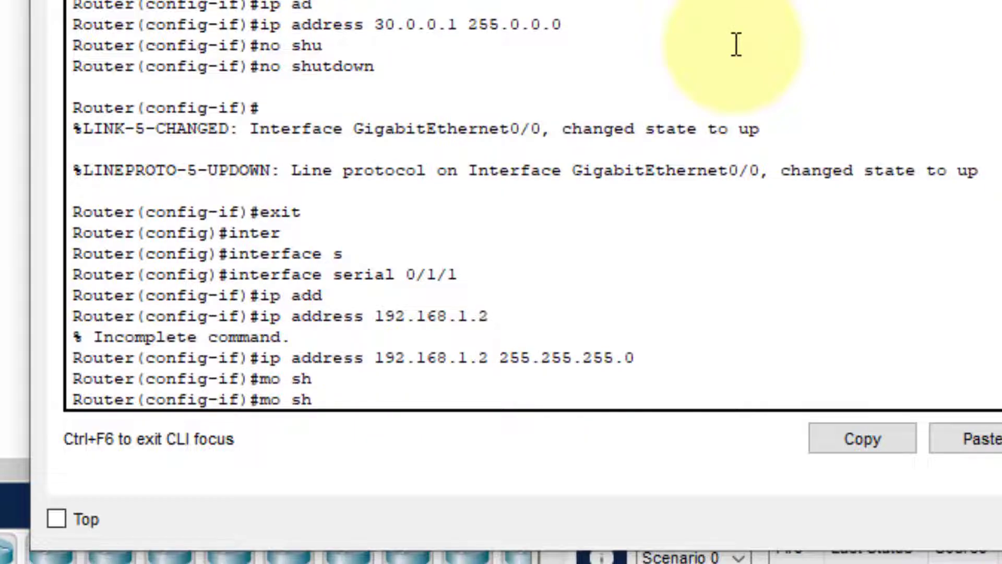
{"action": "key", "text": "BackSpace"}
{"action": "key", "text": "BackSpace"}
{"action": "key", "text": "BackSpace"}
{"action": "key", "text": "BackSpace"}
{"action": "key", "text": "BackSpace"}
{"action": "type", "text": "no shu"}
{"action": "key", "text": "Tab"}
{"action": "key", "text": "Return"}
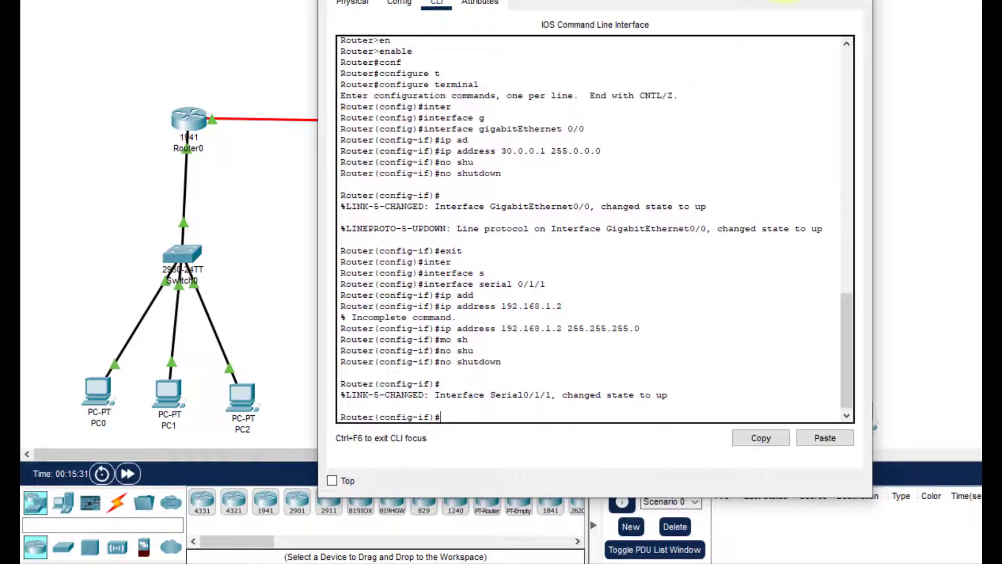
{"action": "left_click", "coordinate": [782, 1]}
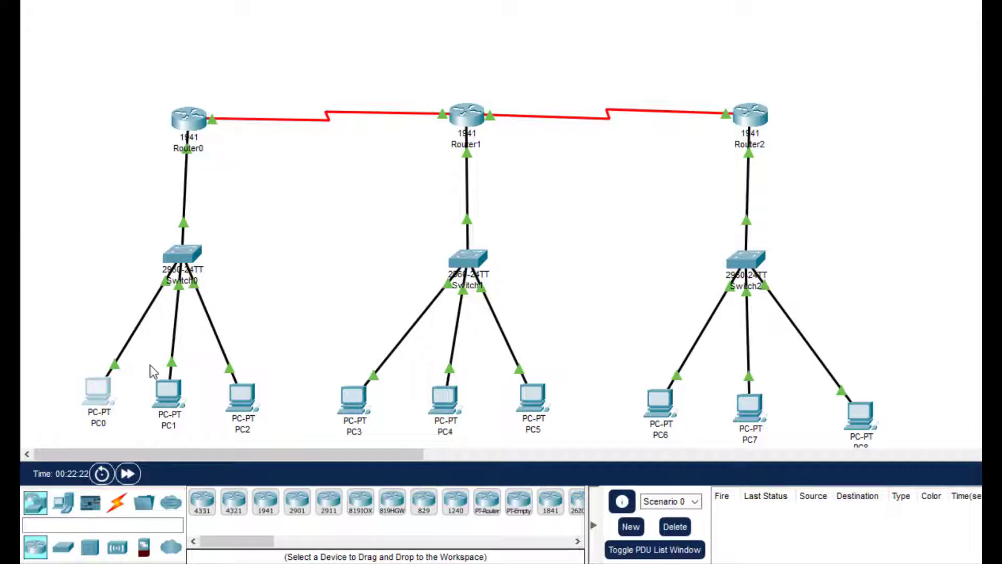
Step: Test connectivity from PC0 by pinging 30.0.0.4 in its Command Prompt, and close PC0's window
{"action": "left_click", "coordinate": [98, 392]}
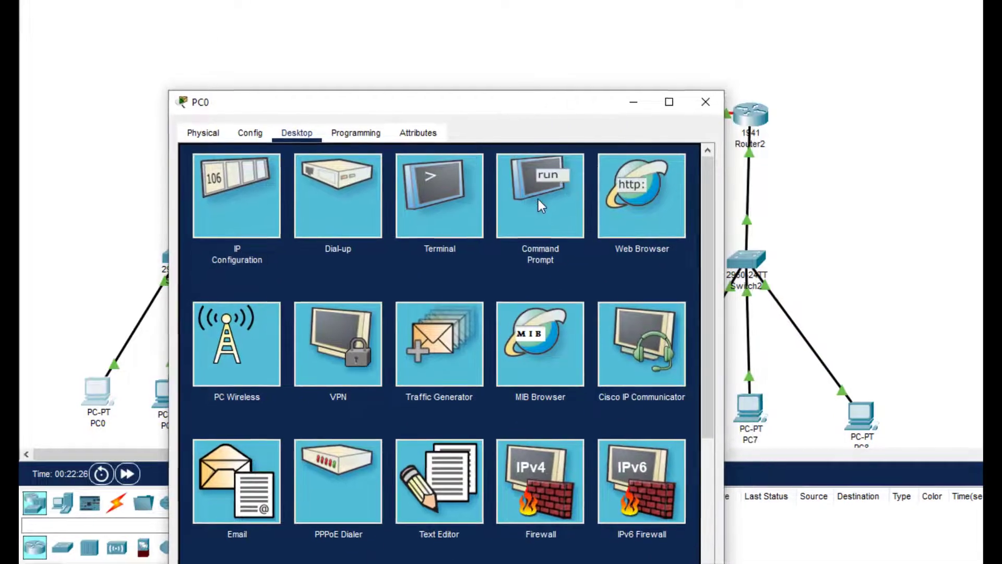
{"action": "left_click", "coordinate": [683, 52]}
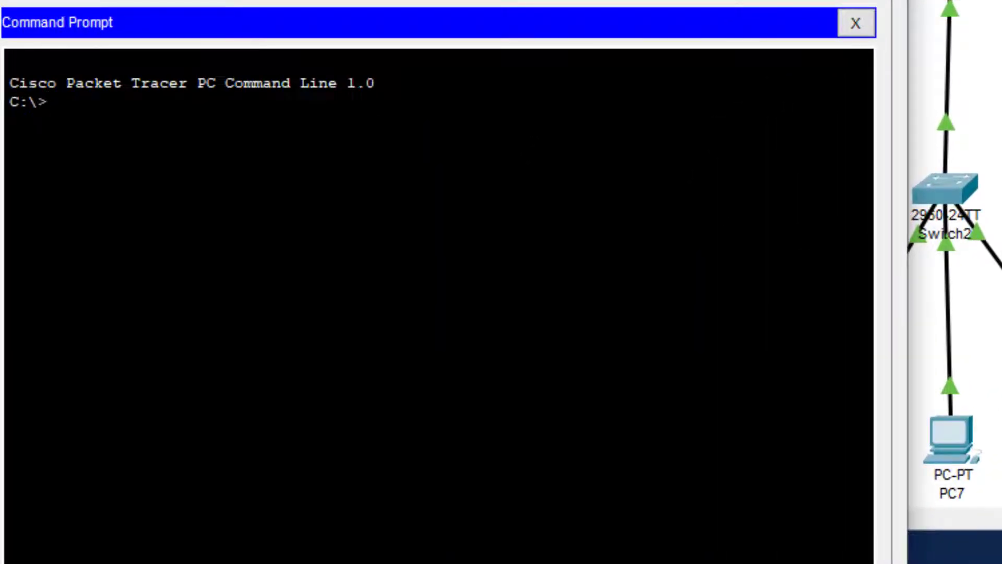
{"action": "type", "text": "inf"}
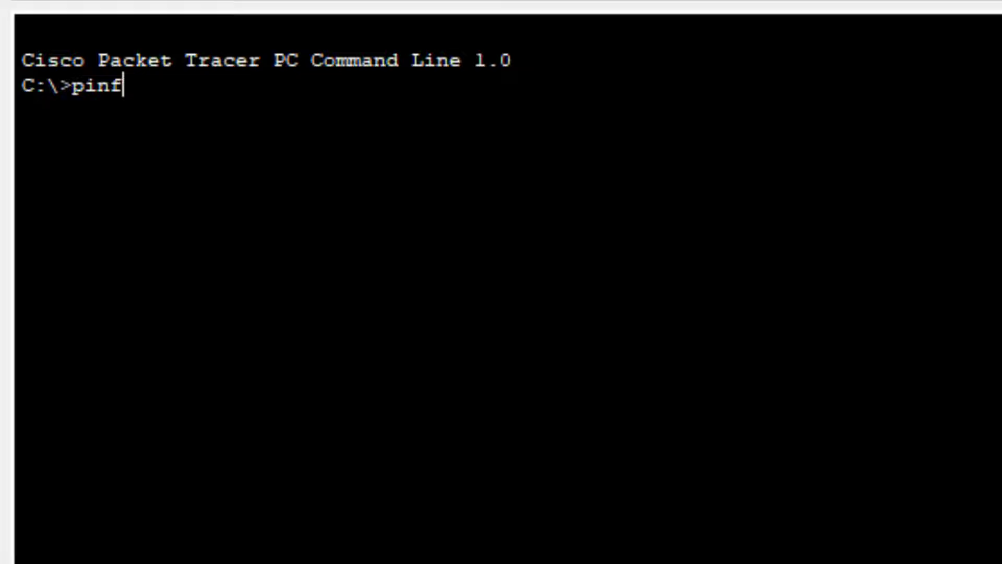
{"action": "key", "text": "BackSpace"}
{"action": "type", "text": "g 30"}
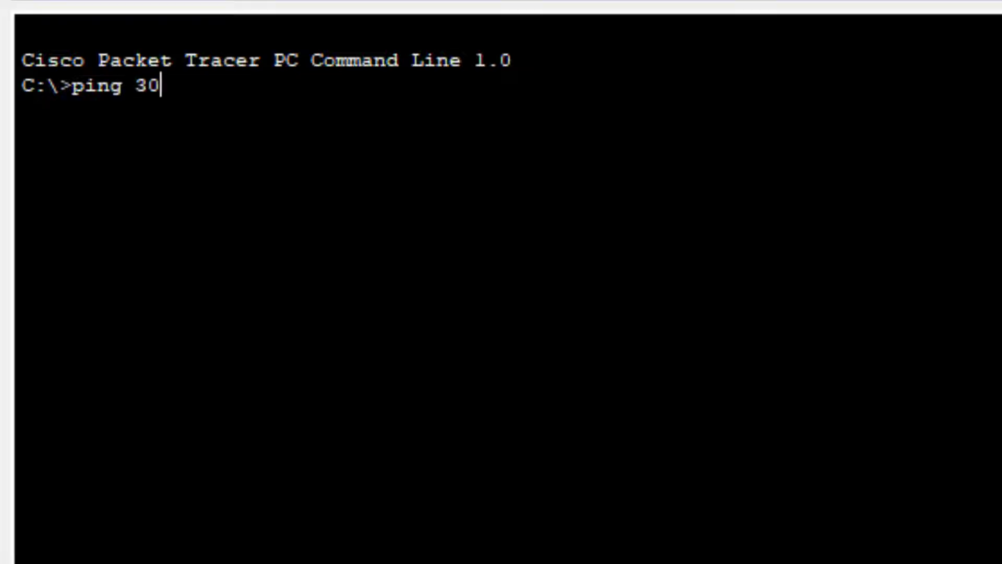
{"action": "type", "text": ".0.0.4"}
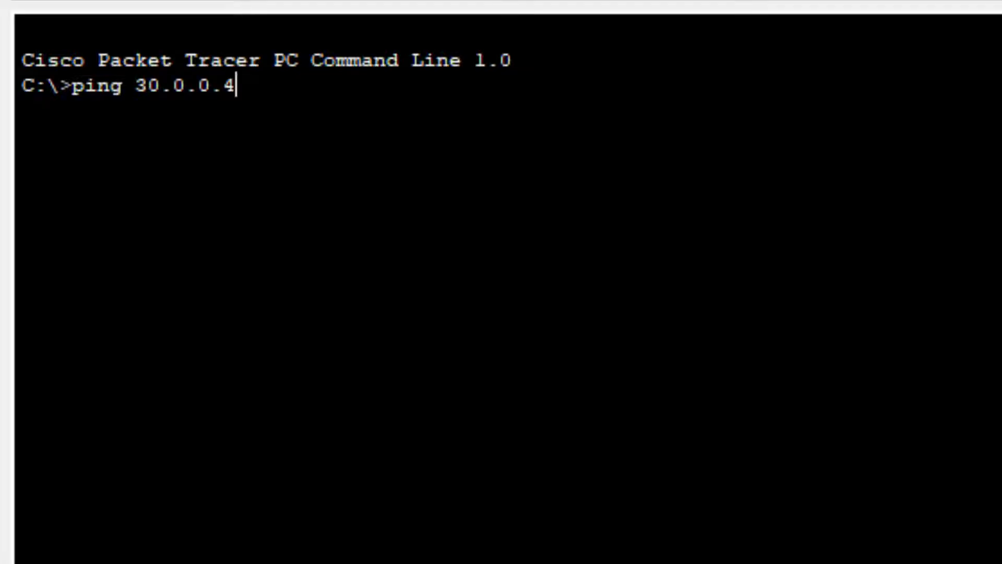
{"action": "key", "text": "Return"}
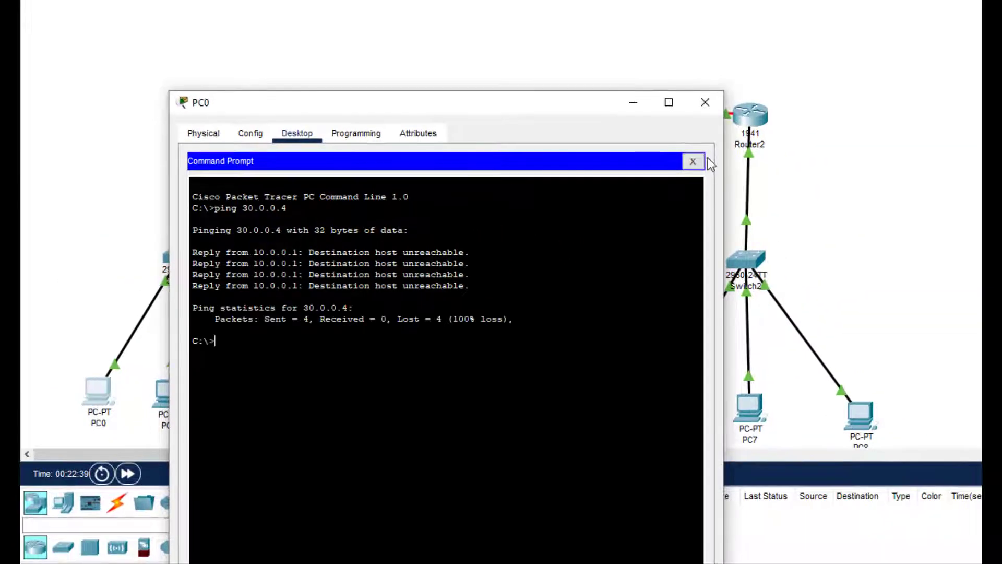
{"action": "left_click", "coordinate": [693, 162]}
{"action": "left_click", "coordinate": [705, 103]}
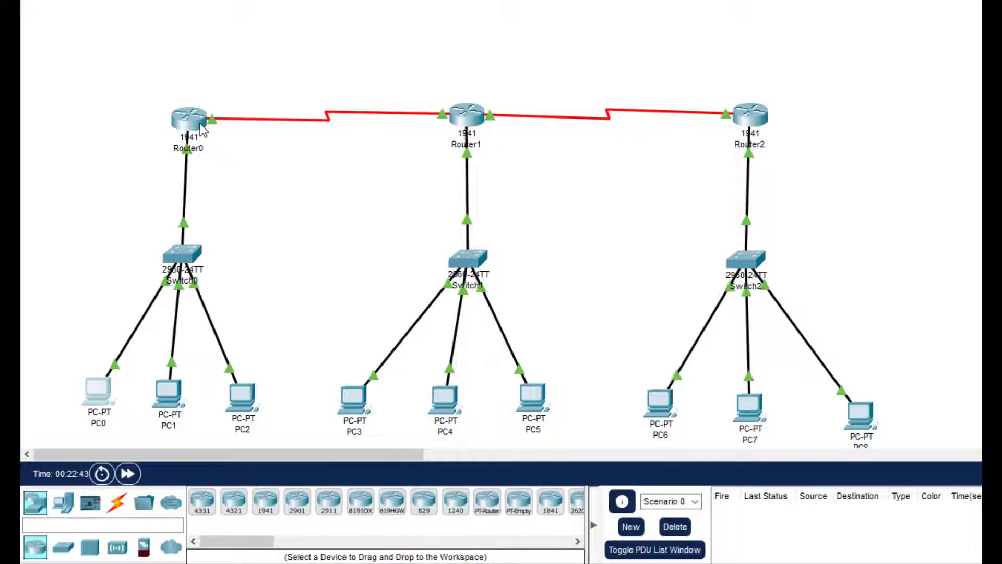
Step: Open Router0's command line and enter global configuration mode through enable and configure terminal
{"action": "left_click", "coordinate": [190, 130]}
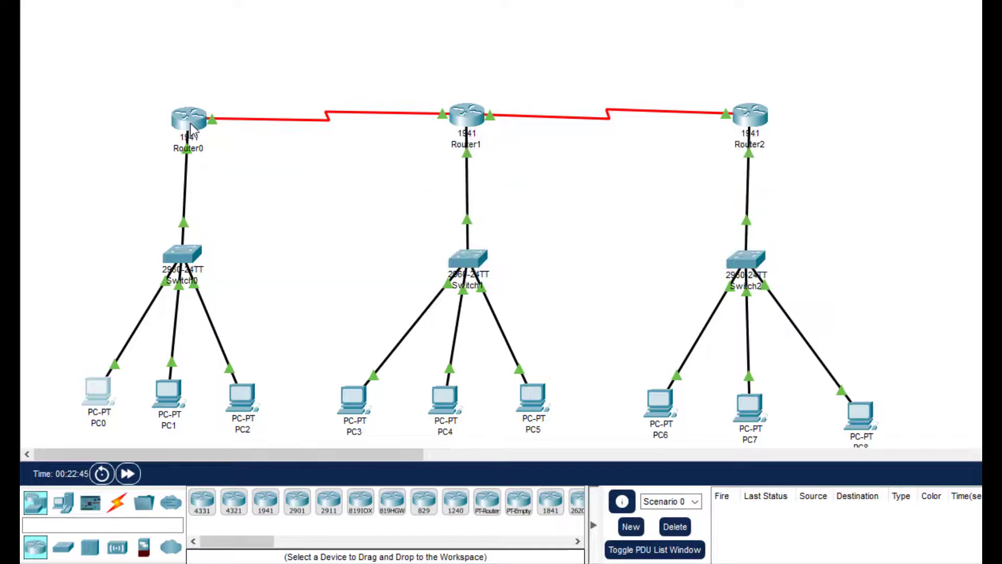
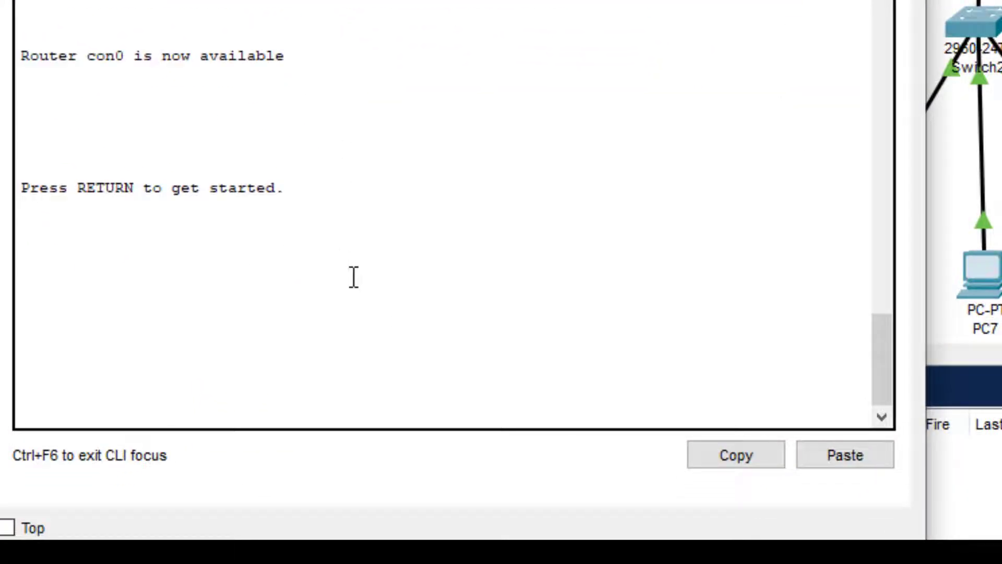
{"action": "key", "text": "Return"}
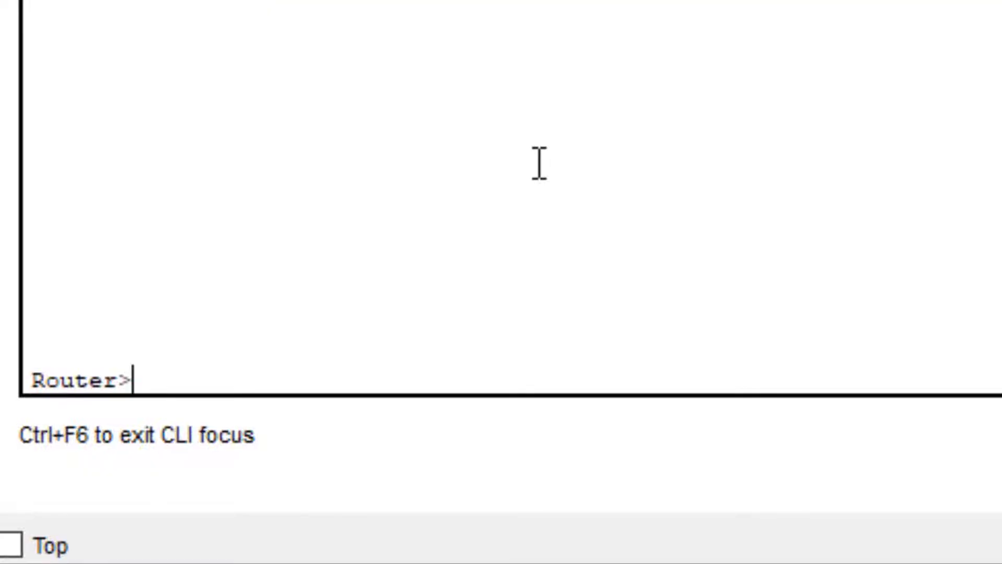
{"action": "type", "text": "en"}
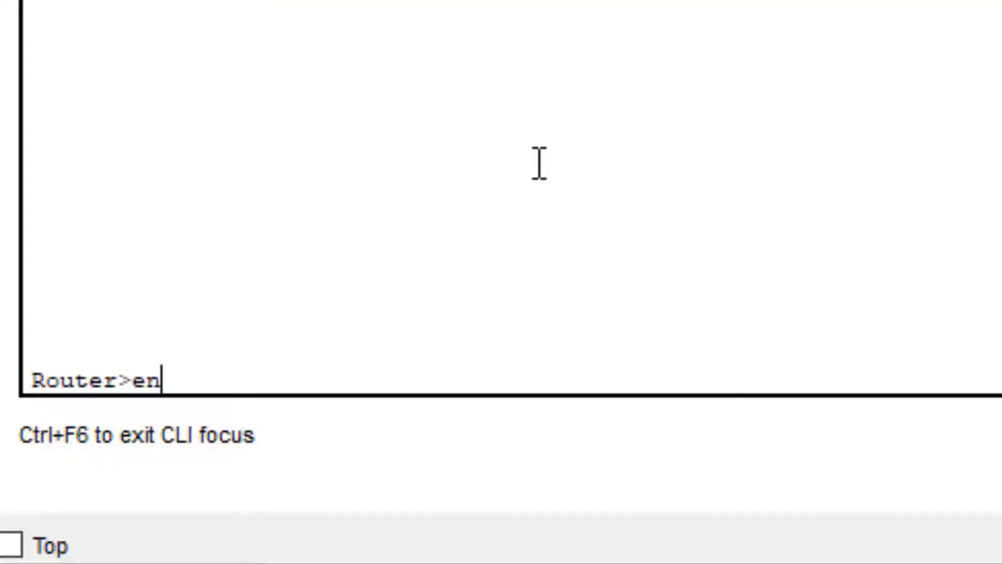
{"action": "key", "text": "Tab"}
{"action": "key", "text": "Return"}
{"action": "type", "text": "conf"}
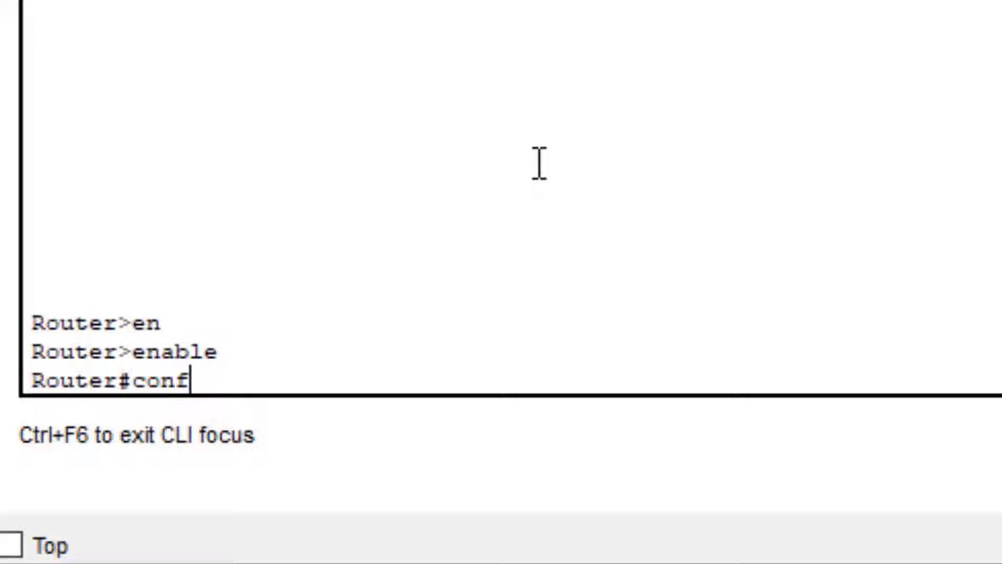
{"action": "key", "text": "Tab"}
{"action": "type", "text": "t"}
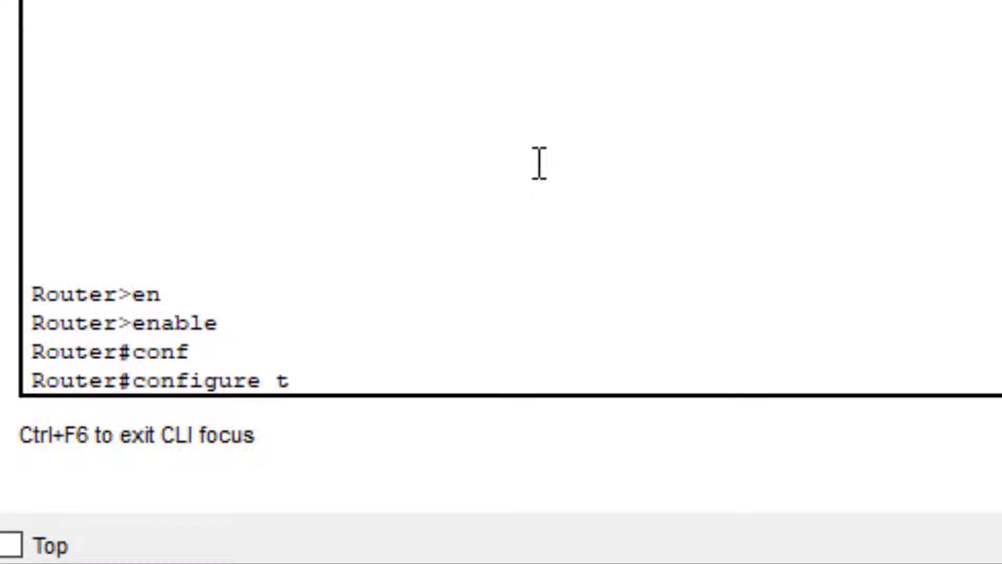
{"action": "key", "text": "Tab"}
{"action": "key", "text": "Return"}
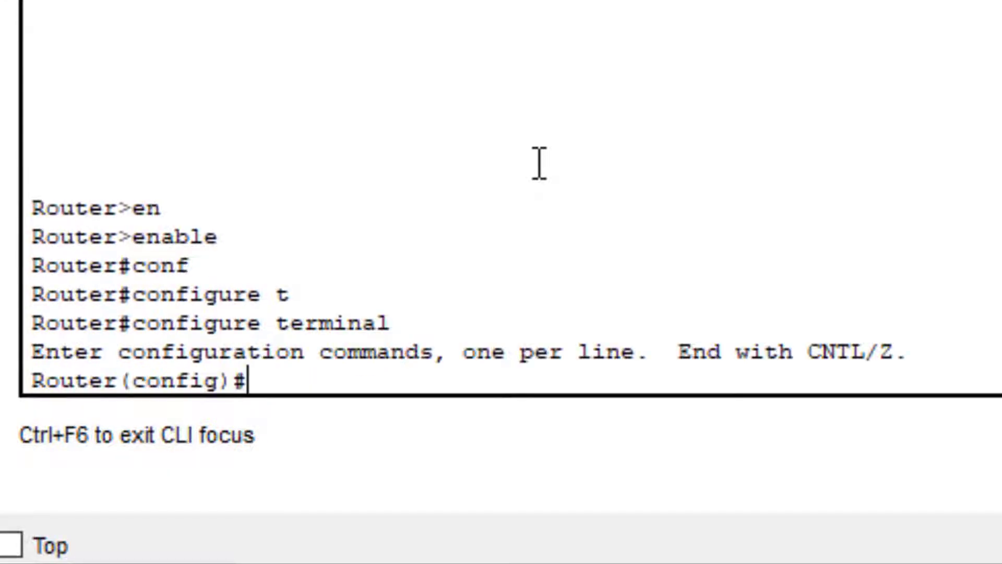
Step: Enter RIP configuration mode on Router0 with the router rip command
{"action": "type", "text": "rou"}
{"action": "key", "text": "Tab"}
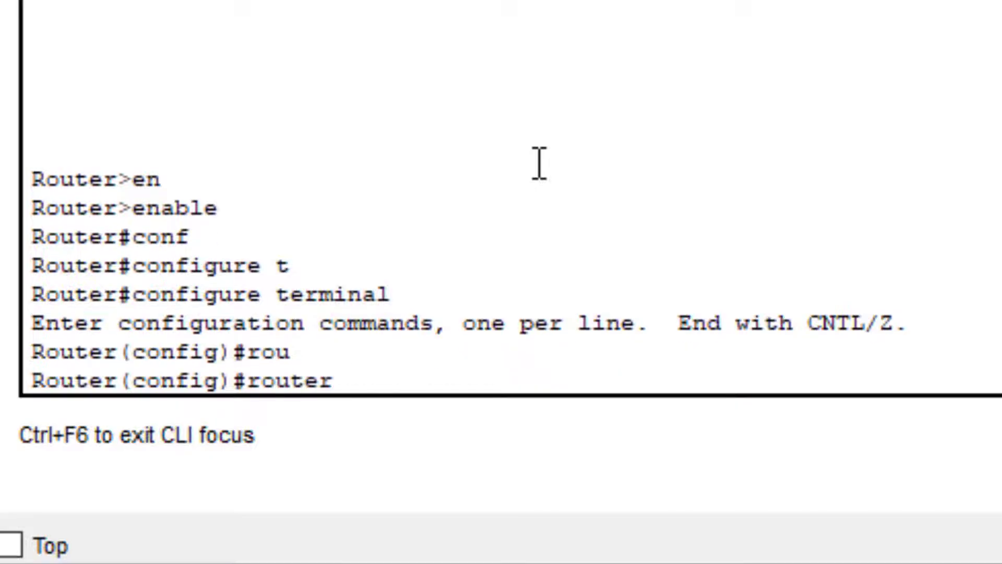
{"action": "type", "text": "rip"}
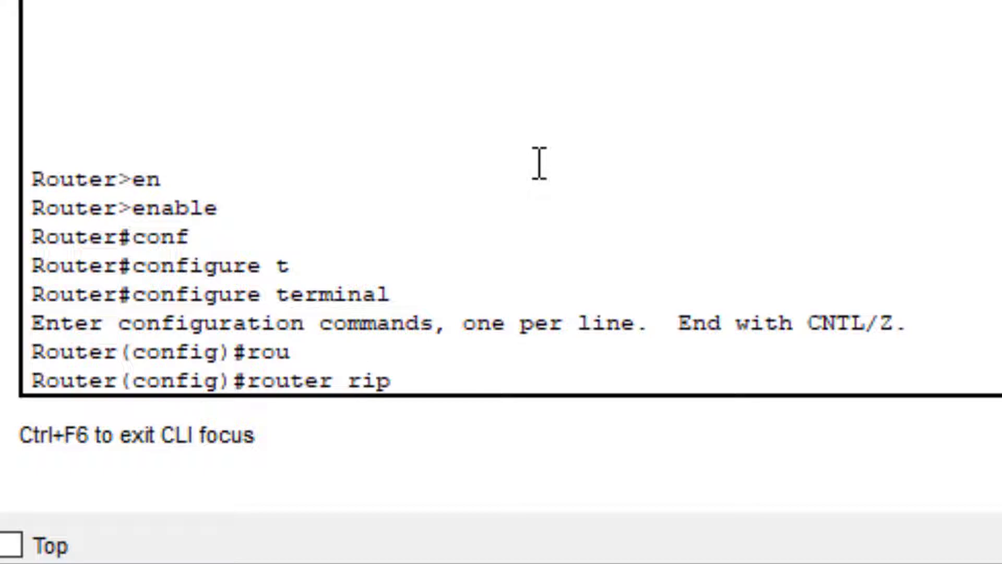
{"action": "key", "text": "Return"}
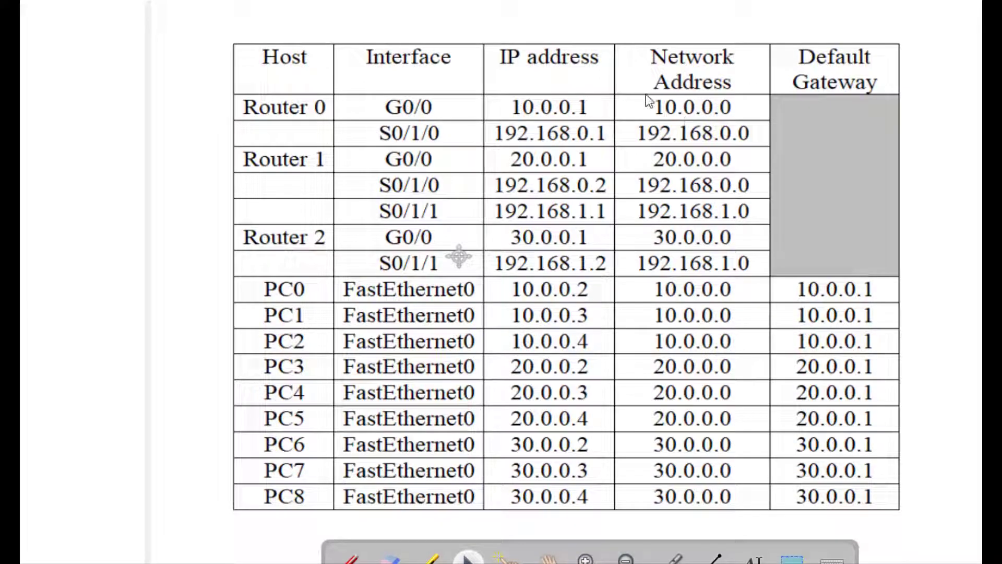
Step: In the OpenBoard addressing table, circle the network addresses of Router 0, Router 1 and Router 2 with the pen
{"action": "left_click", "coordinate": [348, 559]}
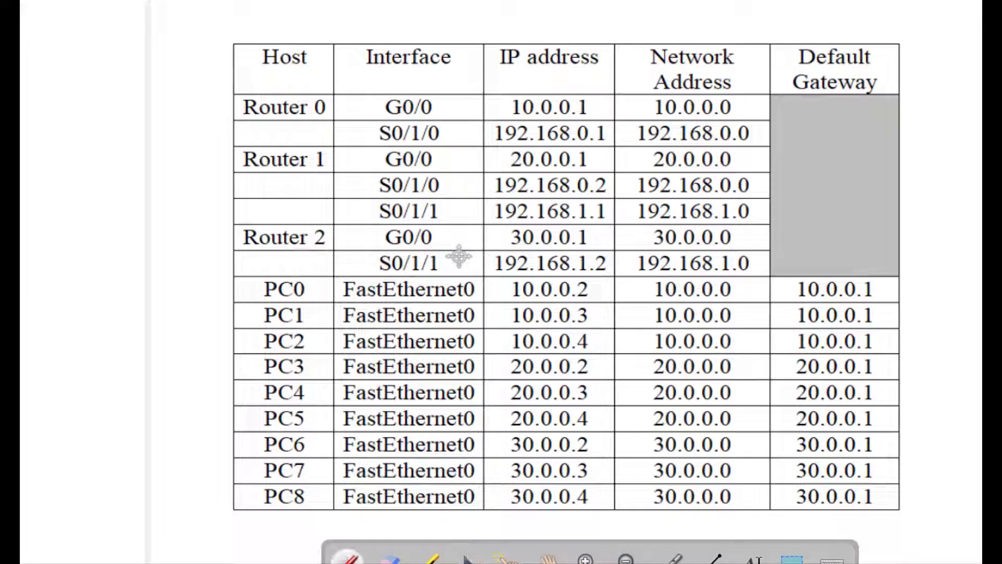
{"action": "mouse_move", "coordinate": [634, 82]}
{"action": "left_mouse_down"}
{"action": "mouse_move", "coordinate": [744, 80]}
{"action": "mouse_move", "coordinate": [763, 97]}
{"action": "mouse_move", "coordinate": [768, 124]}
{"action": "mouse_move", "coordinate": [761, 141]}
{"action": "mouse_move", "coordinate": [623, 145]}
{"action": "mouse_move", "coordinate": [637, 83]}
{"action": "left_mouse_up"}
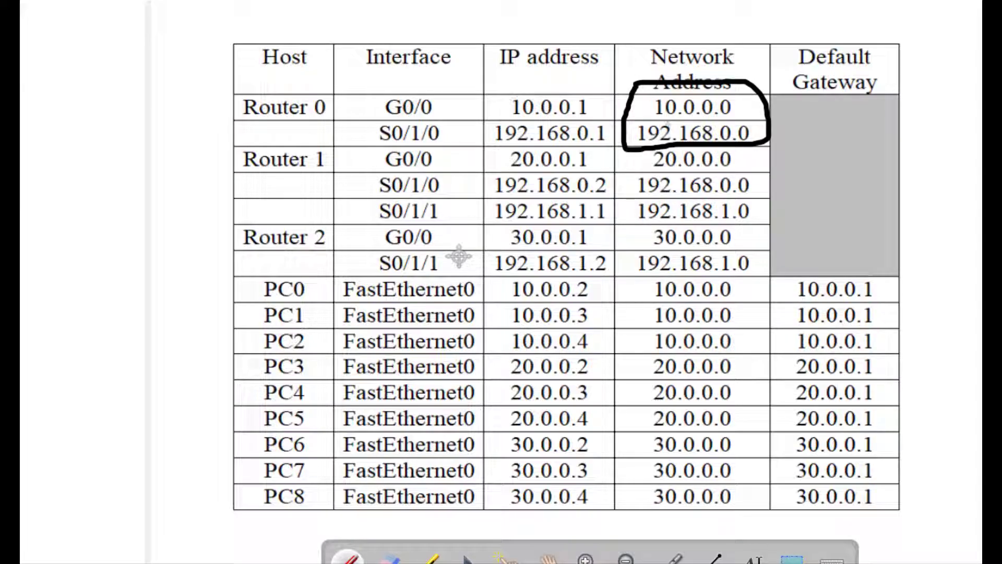
{"action": "mouse_move", "coordinate": [639, 150]}
{"action": "left_mouse_down"}
{"action": "mouse_move", "coordinate": [728, 148]}
{"action": "mouse_move", "coordinate": [767, 176]}
{"action": "mouse_move", "coordinate": [728, 216]}
{"action": "mouse_move", "coordinate": [650, 215]}
{"action": "mouse_move", "coordinate": [618, 180]}
{"action": "mouse_move", "coordinate": [629, 152]}
{"action": "left_mouse_up"}
{"action": "mouse_move", "coordinate": [644, 223]}
{"action": "left_mouse_down"}
{"action": "mouse_move", "coordinate": [742, 222]}
{"action": "mouse_move", "coordinate": [766, 257]}
{"action": "mouse_move", "coordinate": [752, 276]}
{"action": "mouse_move", "coordinate": [643, 275]}
{"action": "mouse_move", "coordinate": [625, 267]}
{"action": "mouse_move", "coordinate": [621, 222]}
{"action": "left_mouse_up"}
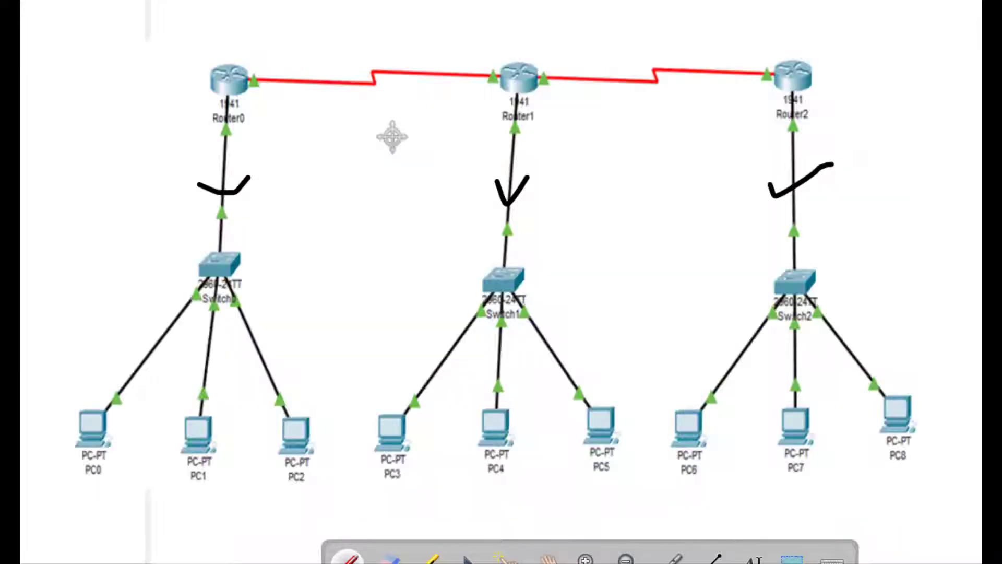
Step: Mark the serial links and the Router0 and Router1 switch links with pen ticks on the topology diagram
{"action": "left_click_drag", "start_coordinate": [322, 57], "coordinate": [373, 31]}
{"action": "left_click_drag", "start_coordinate": [227, 172], "coordinate": [201, 181]}
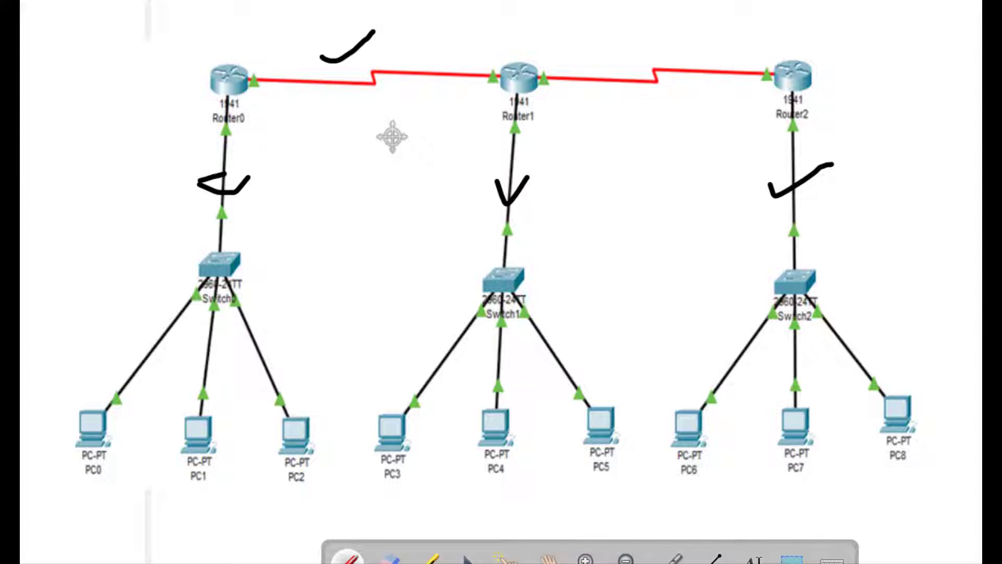
{"action": "mouse_move", "coordinate": [424, 59]}
{"action": "left_mouse_down"}
{"action": "mouse_move", "coordinate": [433, 69]}
{"action": "mouse_move", "coordinate": [499, 21]}
{"action": "left_mouse_up"}
{"action": "mouse_move", "coordinate": [606, 61]}
{"action": "left_mouse_down"}
{"action": "mouse_move", "coordinate": [657, 78]}
{"action": "mouse_move", "coordinate": [701, 48]}
{"action": "left_mouse_up"}
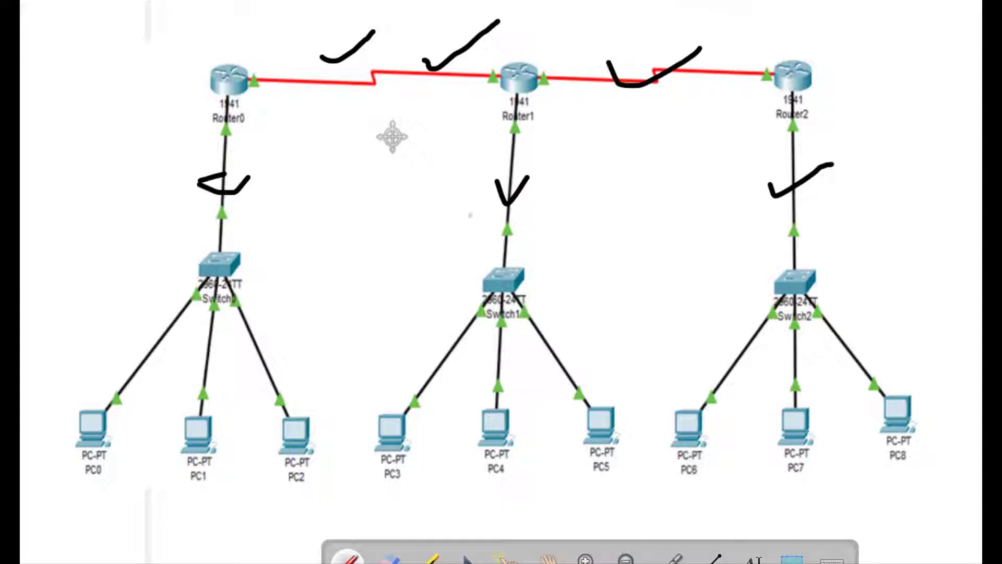
{"action": "left_click_drag", "start_coordinate": [509, 205], "coordinate": [572, 175]}
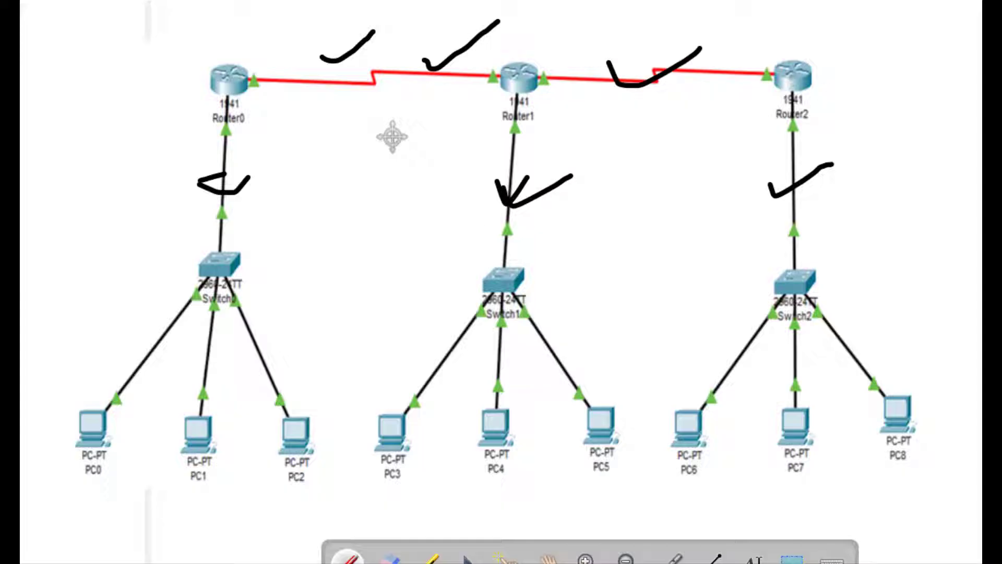
{"action": "left_click_drag", "start_coordinate": [652, 62], "coordinate": [683, 49]}
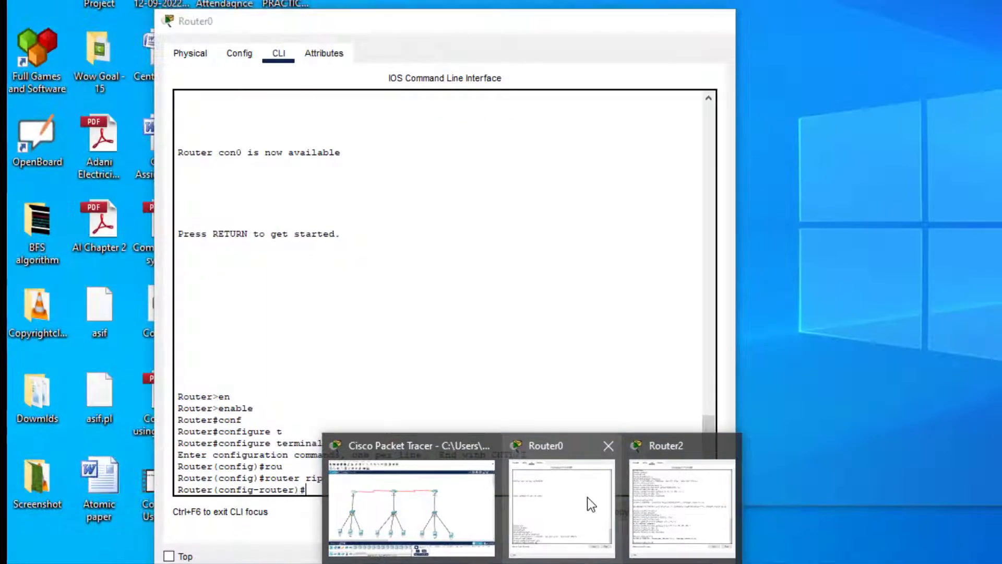
Step: Switch back to Router0's command line in Packet Tracer and add network 10.0.0.0 to RIP
{"action": "left_click", "coordinate": [587, 496]}
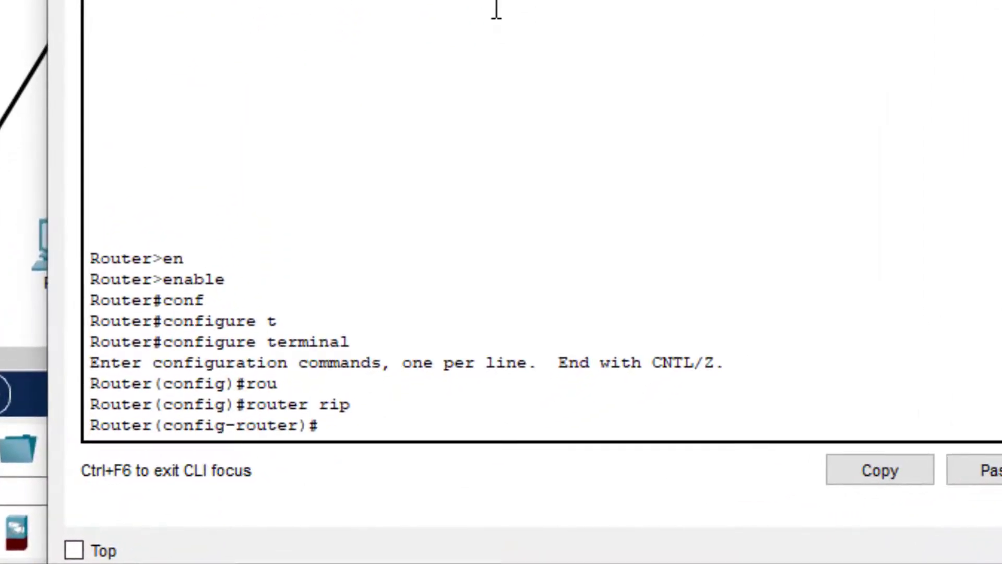
{"action": "left_click", "coordinate": [355, 361]}
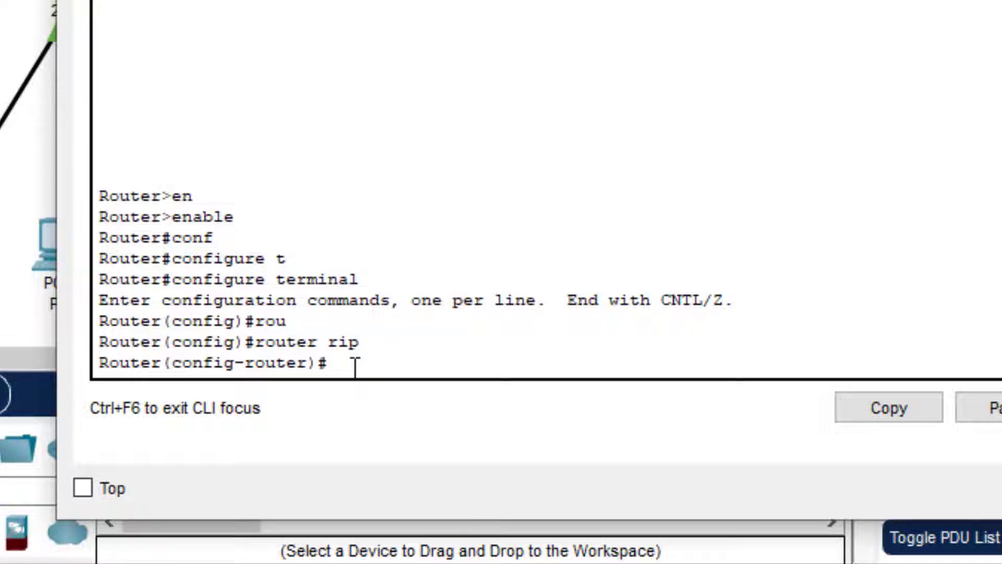
{"action": "type", "text": "netw"}
{"action": "key", "text": "Tab"}
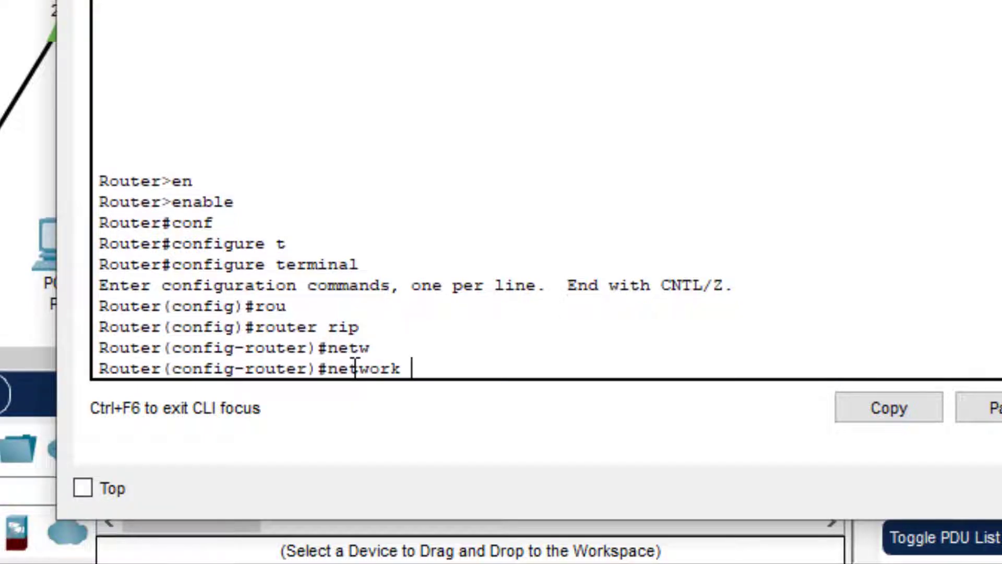
{"action": "type", "text": "10.0.0.0"}
{"action": "key", "text": "Return"}
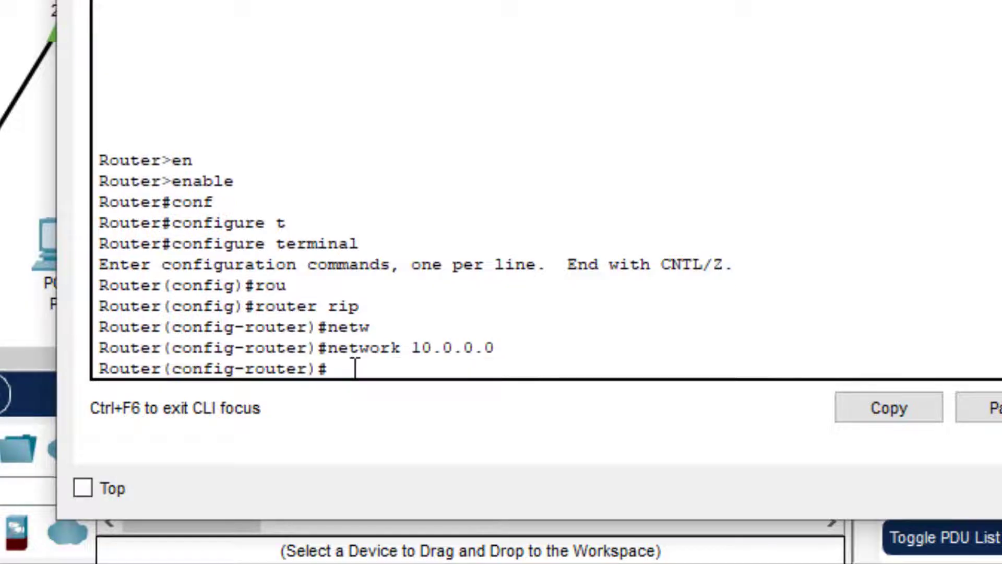
Step: Add network 192.168.0.0 to Router0's RIP configuration, exit RIP mode and close the router's window
{"action": "type", "text": "netwo"}
{"action": "type", "text": "r"}
{"action": "key", "text": "Tab"}
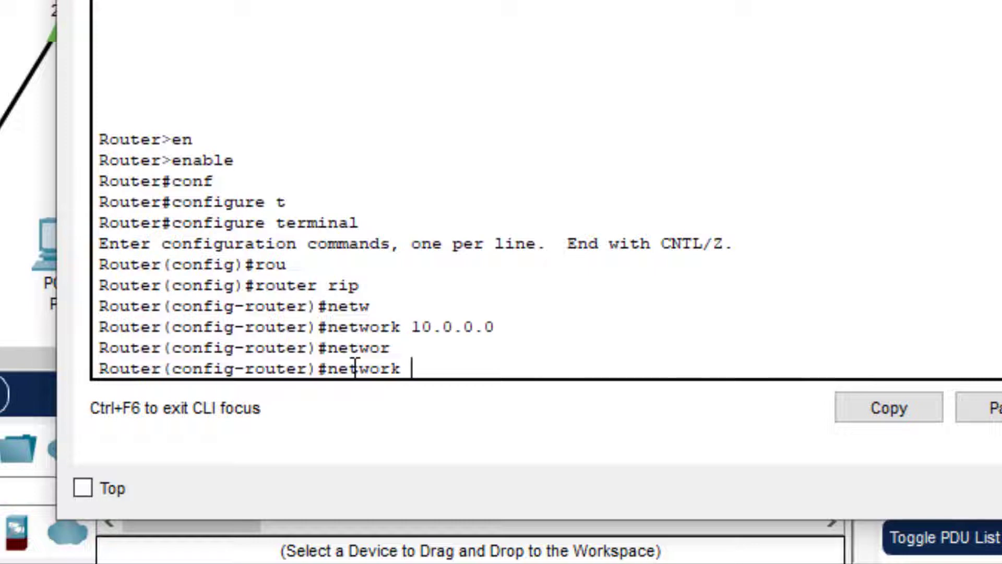
{"action": "type", "text": "192.1"}
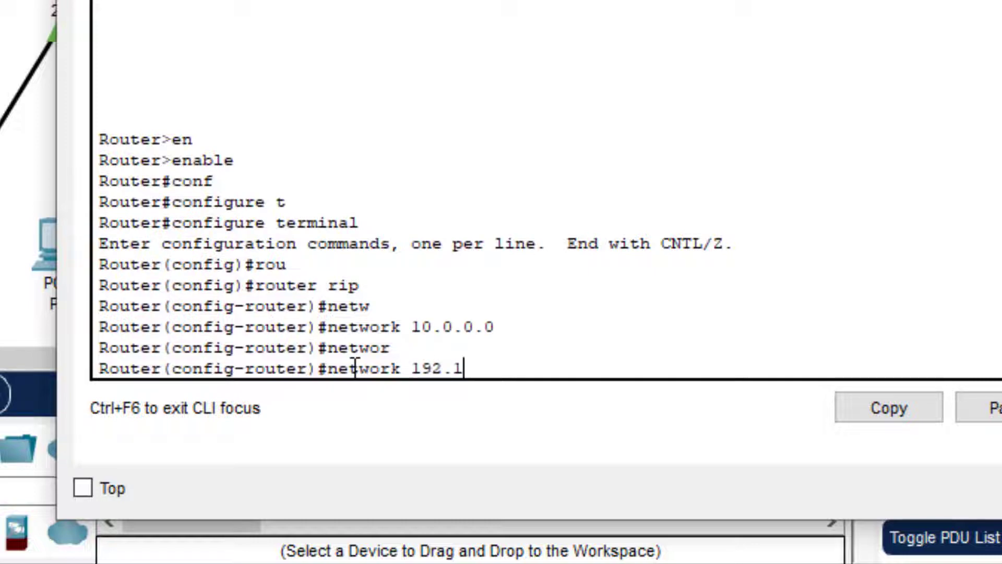
{"action": "type", "text": "68.0."}
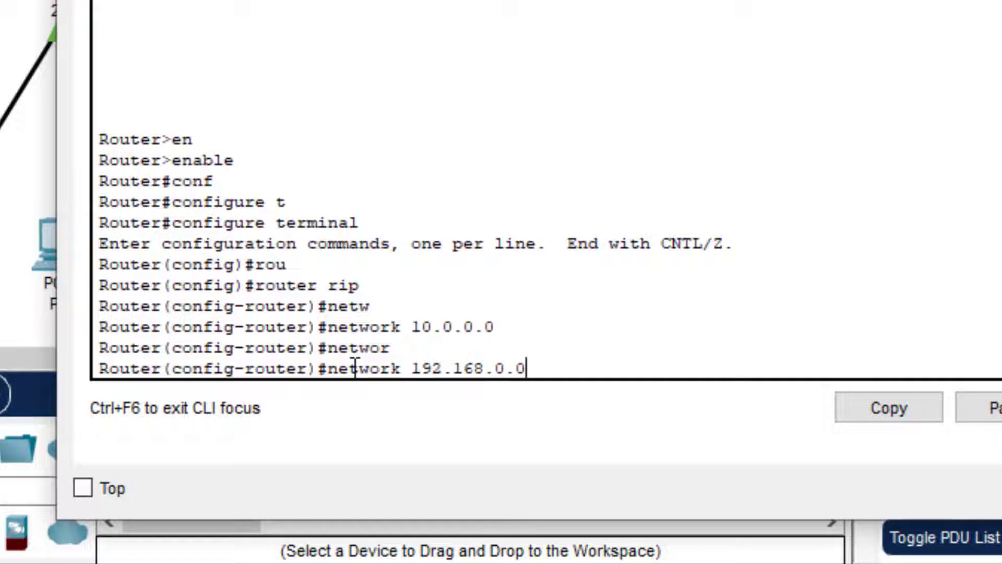
{"action": "type", "text": "0"}
{"action": "key", "text": "Return"}
{"action": "type", "text": "exit"}
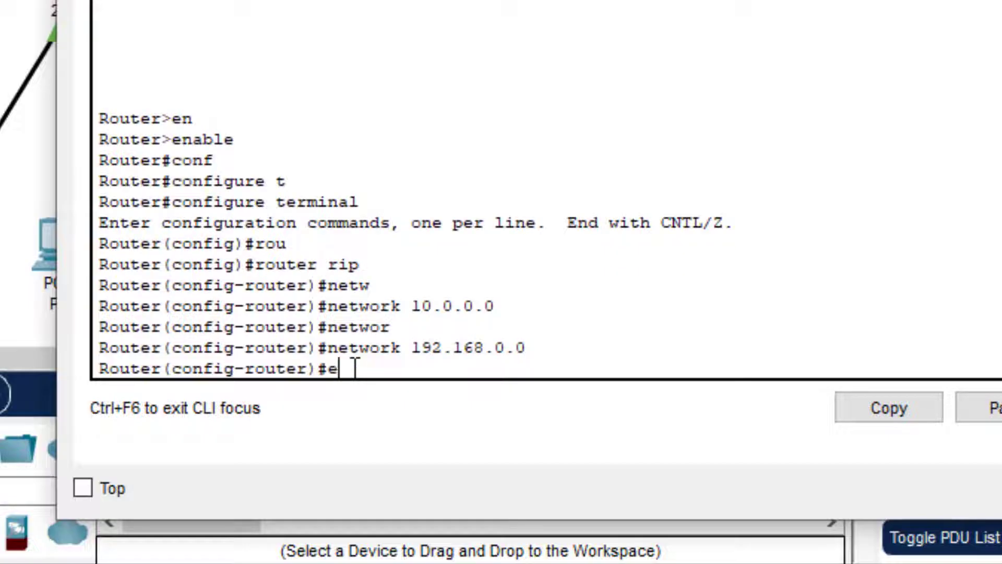
{"action": "key", "text": "Return"}
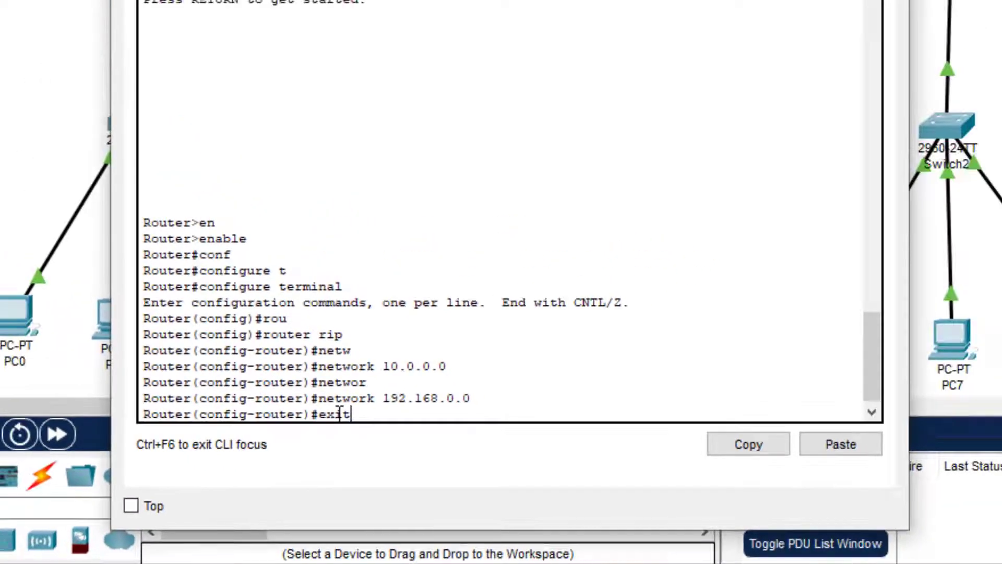
{"action": "left_click", "coordinate": [699, 15]}
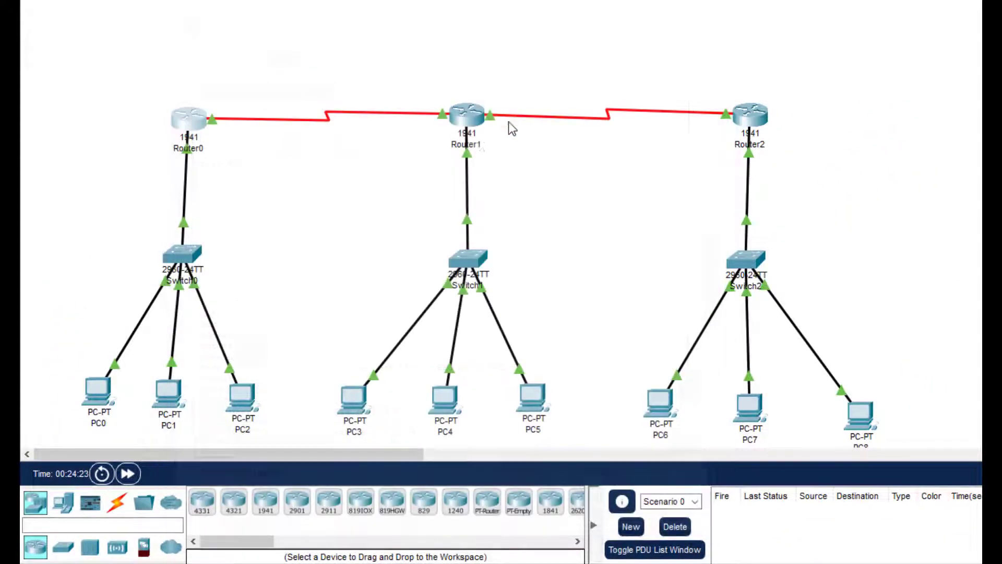
Step: Open Router1's command line and enter global configuration mode through enable and configure terminal
{"action": "left_click", "coordinate": [472, 116]}
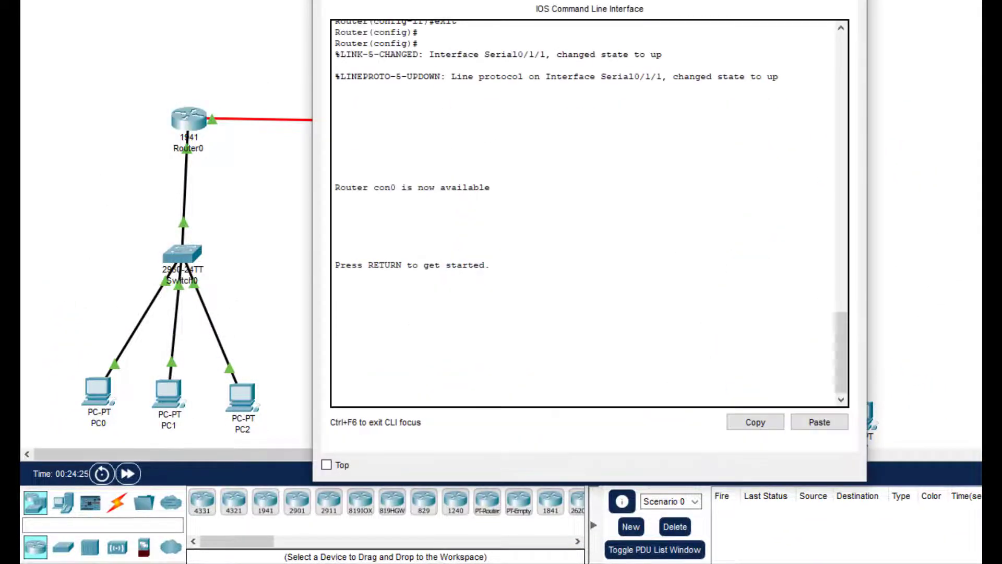
{"action": "left_click_drag", "start_coordinate": [590, 2], "coordinate": [550, 11]}
{"action": "left_click", "coordinate": [334, 383]}
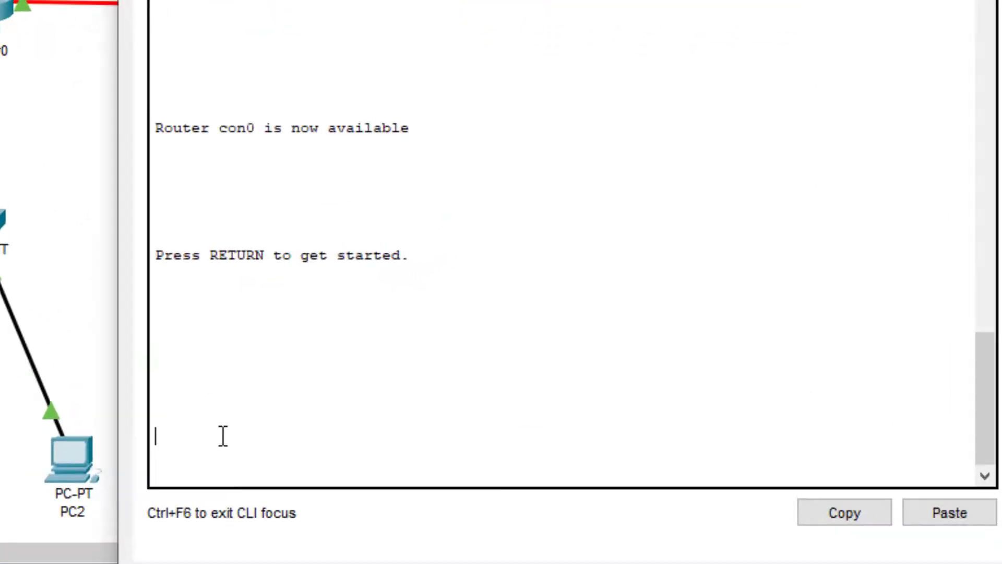
{"action": "key", "text": "Return"}
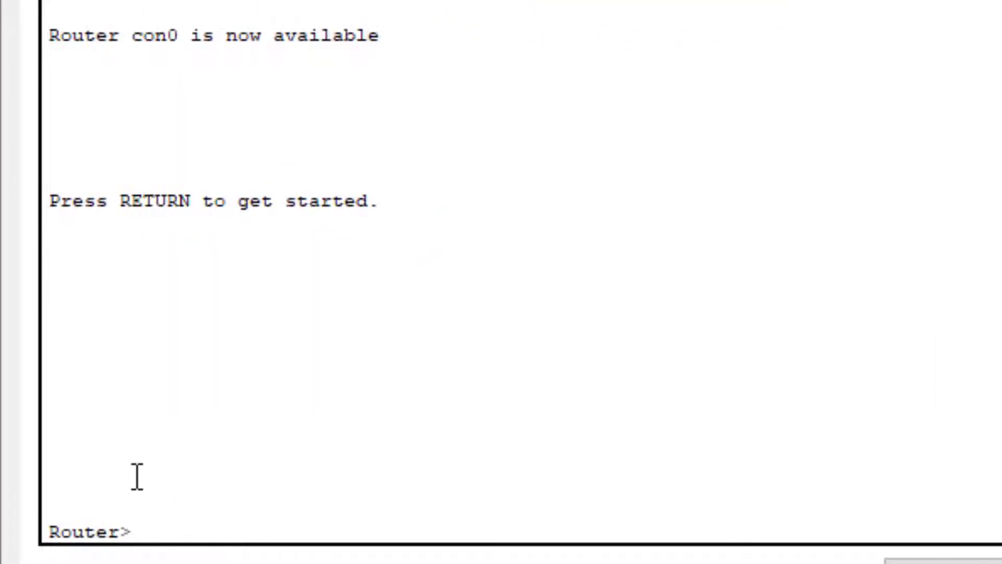
{"action": "type", "text": "en"}
{"action": "key", "text": "Tab"}
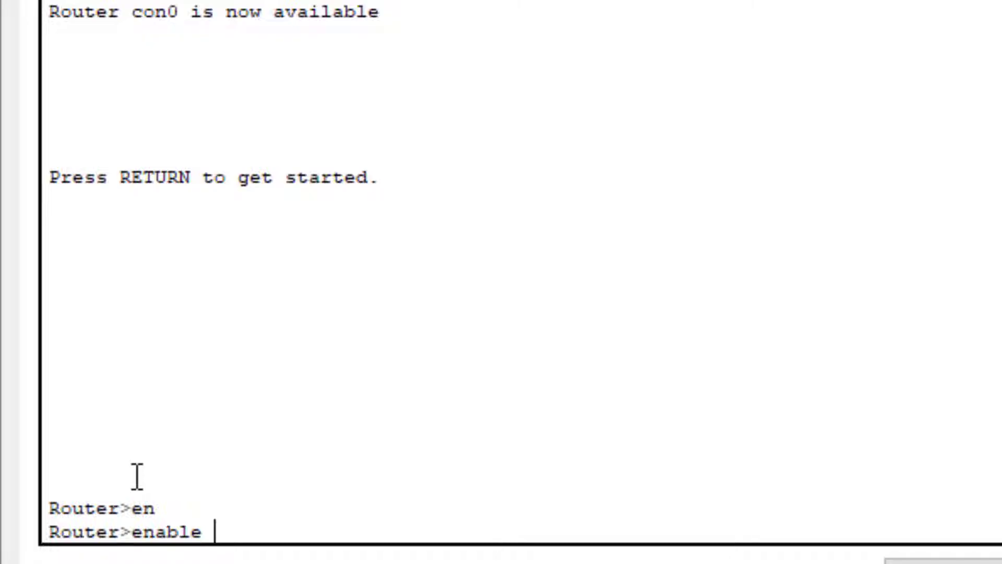
{"action": "key", "text": "Return"}
{"action": "type", "text": "conf"}
{"action": "key", "text": "Tab"}
{"action": "type", "text": "y"}
{"action": "key", "text": "BackSpace"}
{"action": "type", "text": "t"}
{"action": "key", "text": "Tab"}
{"action": "key", "text": "Return"}
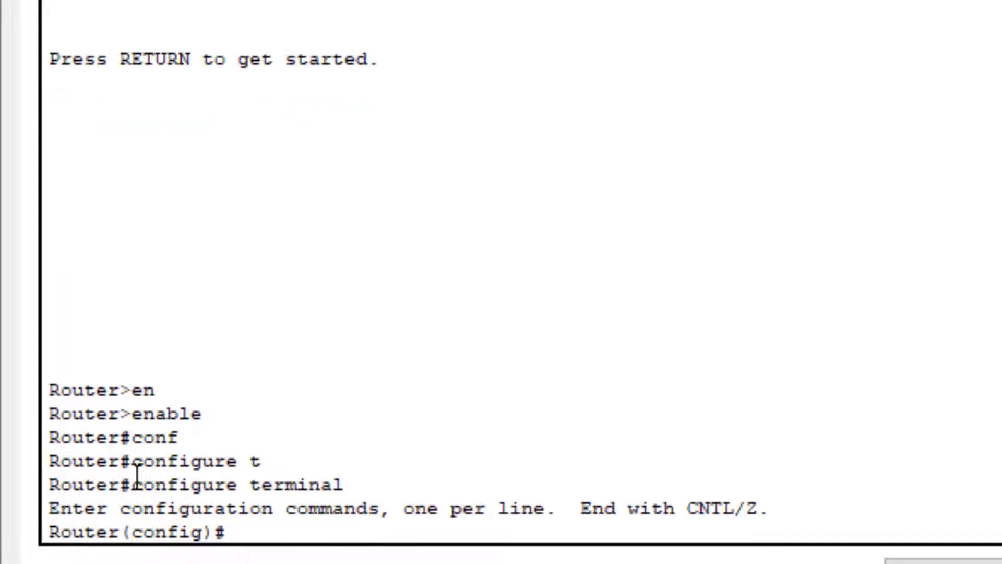
Step: Enter RIP configuration on Router1 with router rip and add network 20.0.0.0
{"action": "type", "text": "router"}
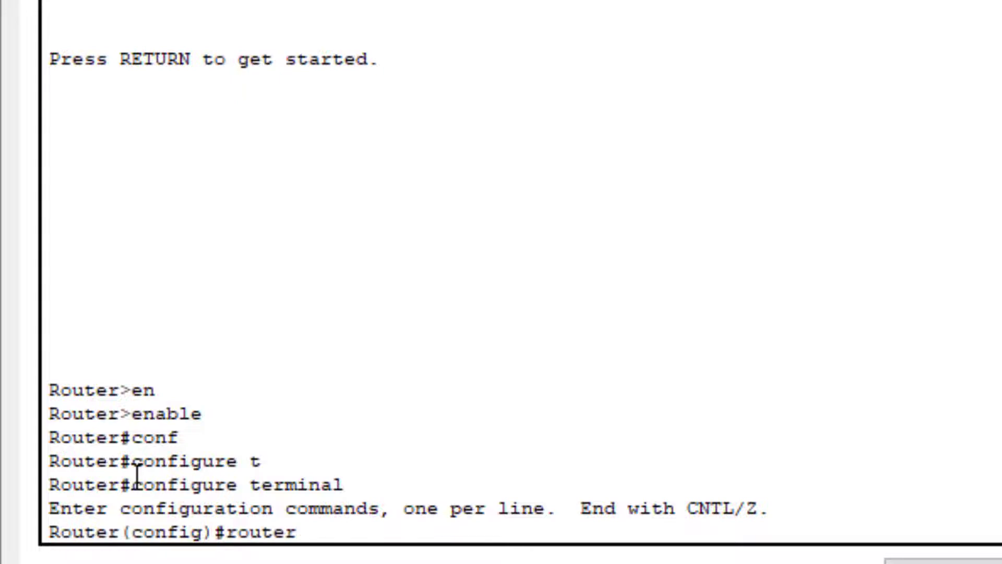
{"action": "type", "text": " rip"}
{"action": "key", "text": "Return"}
{"action": "type", "text": "netw"}
{"action": "key", "text": "Tab"}
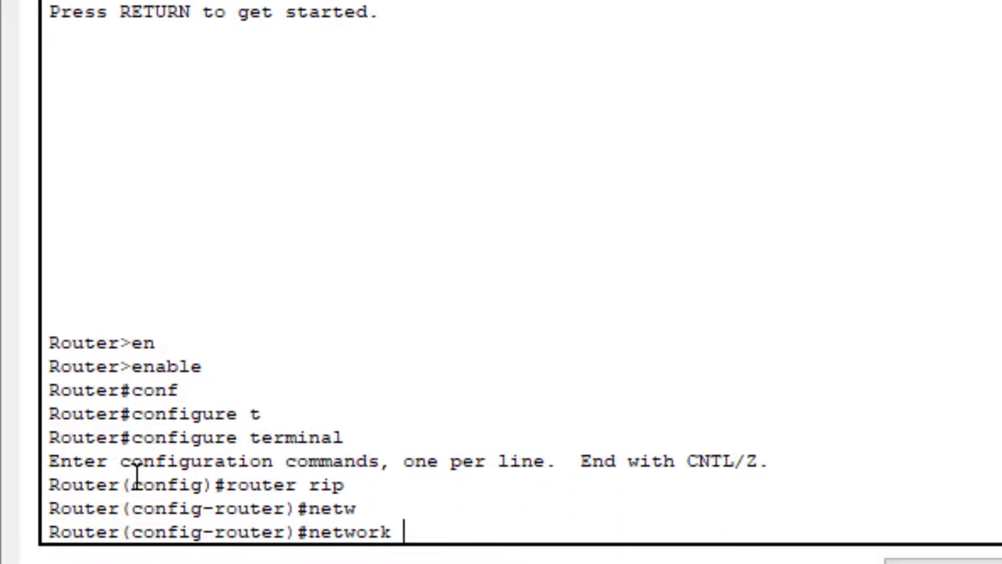
{"action": "type", "text": "20.0"}
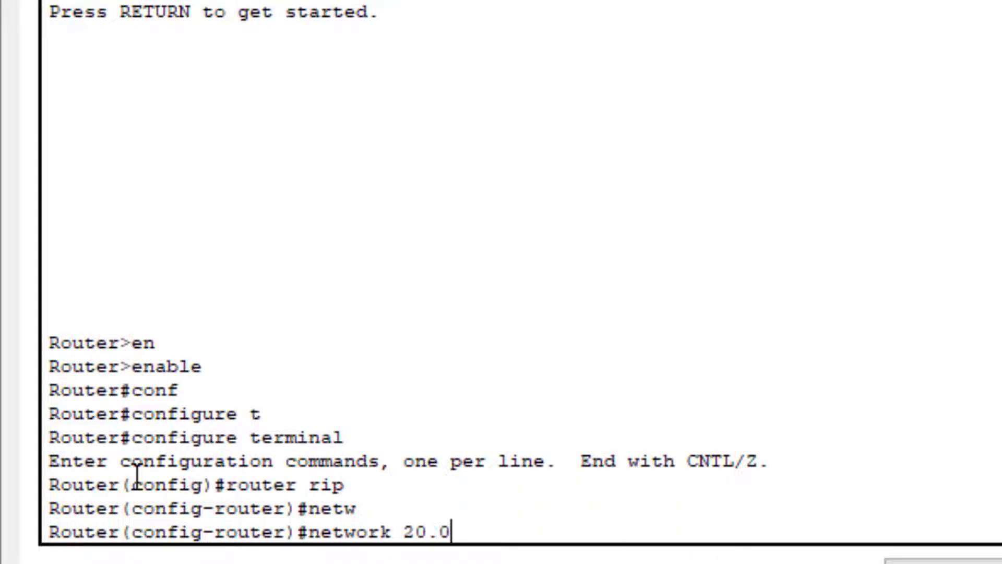
{"action": "type", "text": ".0.0."}
{"action": "key", "text": "Return"}
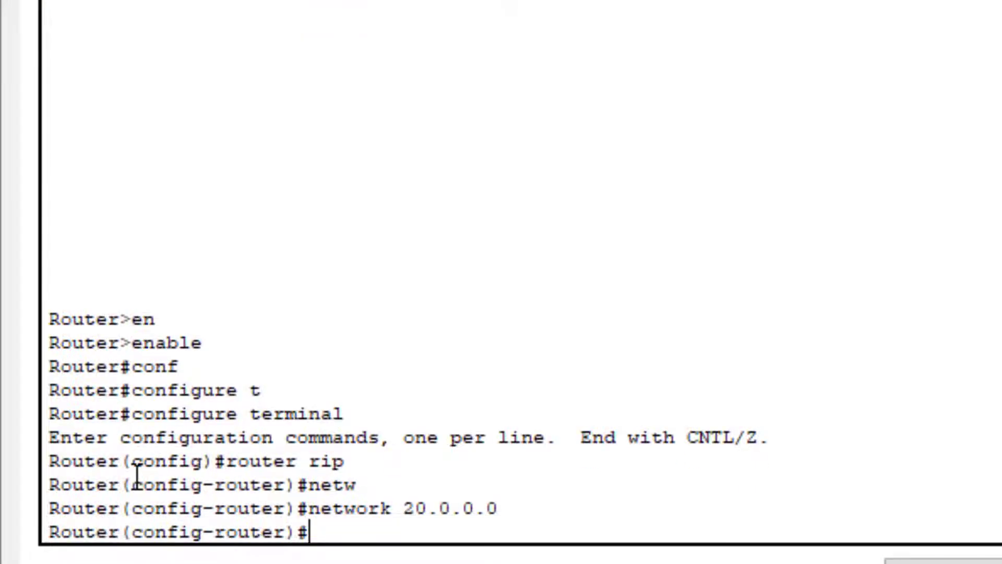
Step: Add network 192.168.0.0 to Router1's RIP configuration
{"action": "key", "text": "Up"}
{"action": "key", "text": "BackSpace"}
{"action": "key", "text": "BackSpace"}
{"action": "key", "text": "BackSpace"}
{"action": "key", "text": "BackSpace"}
{"action": "key", "text": "BackSpace"}
{"action": "key", "text": "BackSpace"}
{"action": "key", "text": "BackSpace"}
{"action": "key", "text": "BackSpace"}
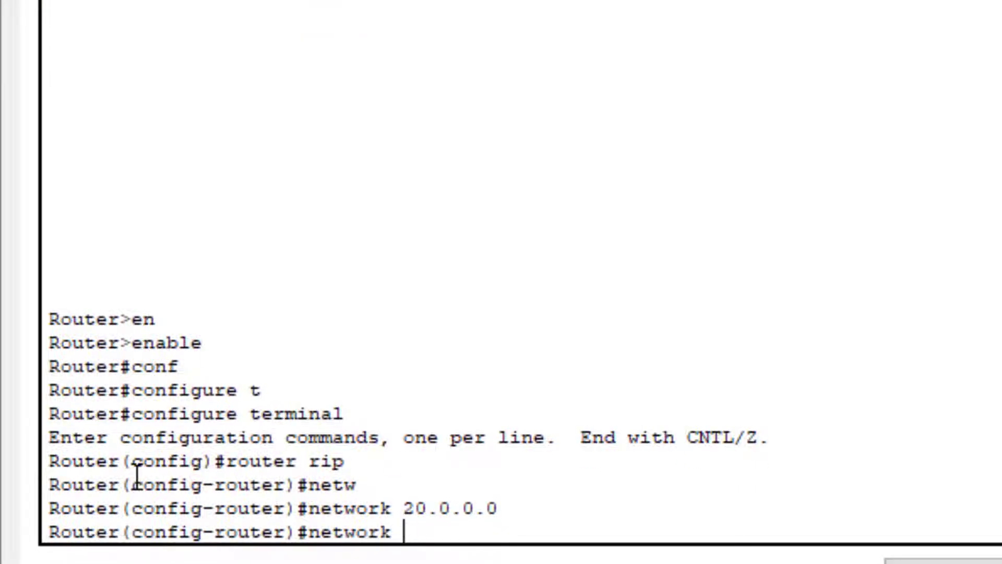
{"action": "type", "text": "192.1"}
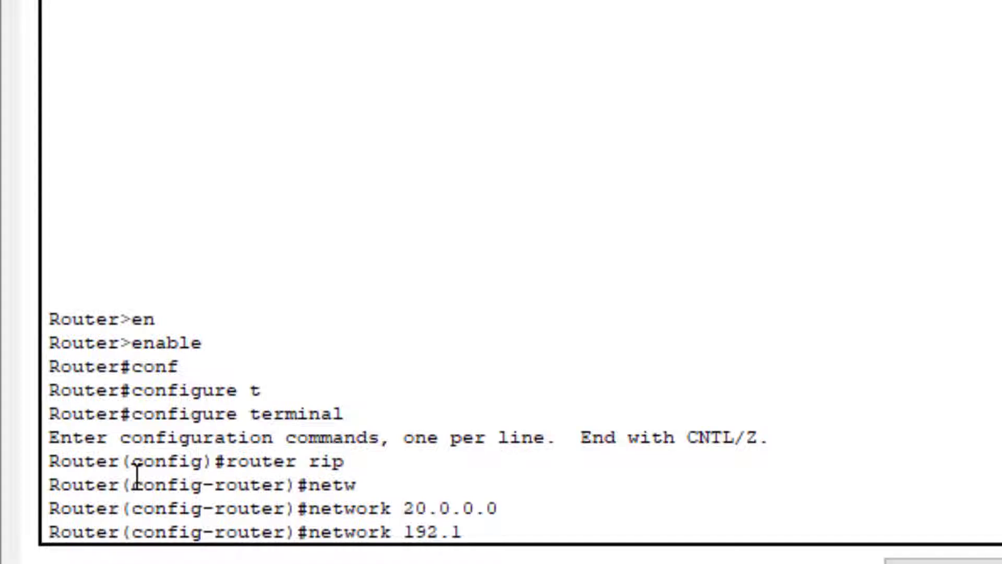
{"action": "type", "text": "68.0.0"}
{"action": "key", "text": "Return"}
Step: Add network 192.168.1.0 to Router1's RIP configuration and exit RIP mode
{"action": "key", "text": "Up"}
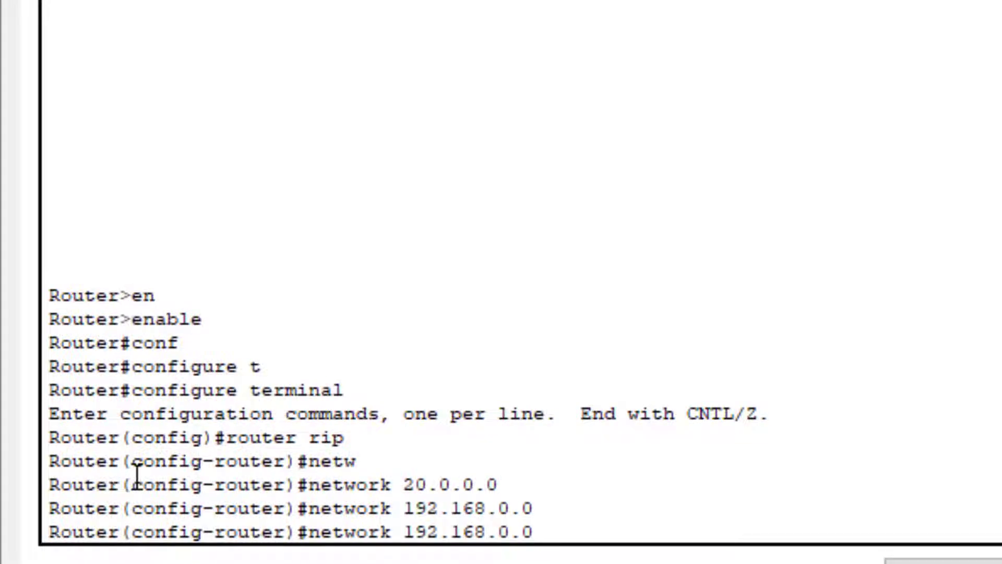
{"action": "key", "text": "BackSpace"}
{"action": "key", "text": "BackSpace"}
{"action": "key", "text": "BackSpace"}
{"action": "type", "text": "1.0"}
{"action": "key", "text": "Return"}
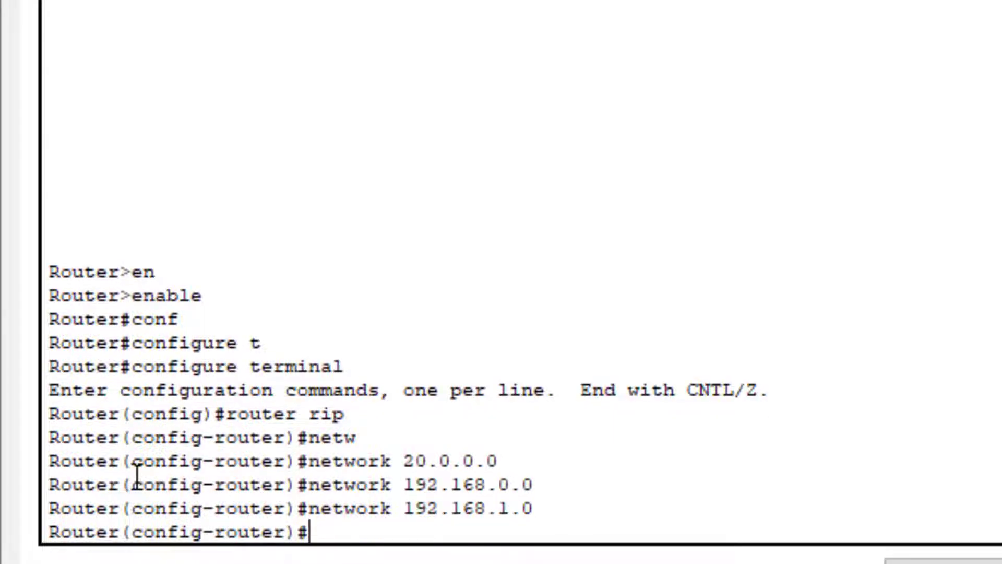
{"action": "type", "text": "exit"}
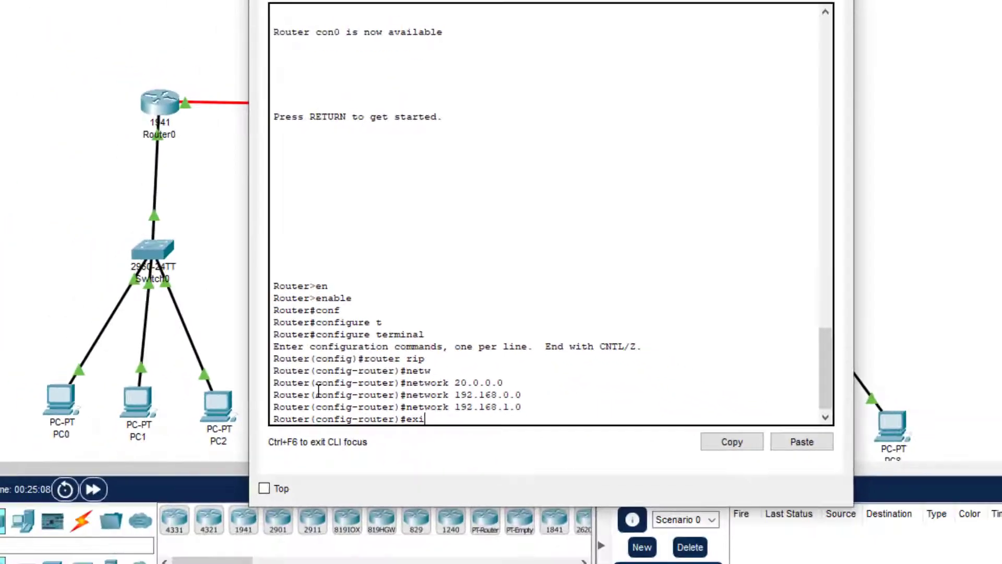
{"action": "key", "text": "Return"}
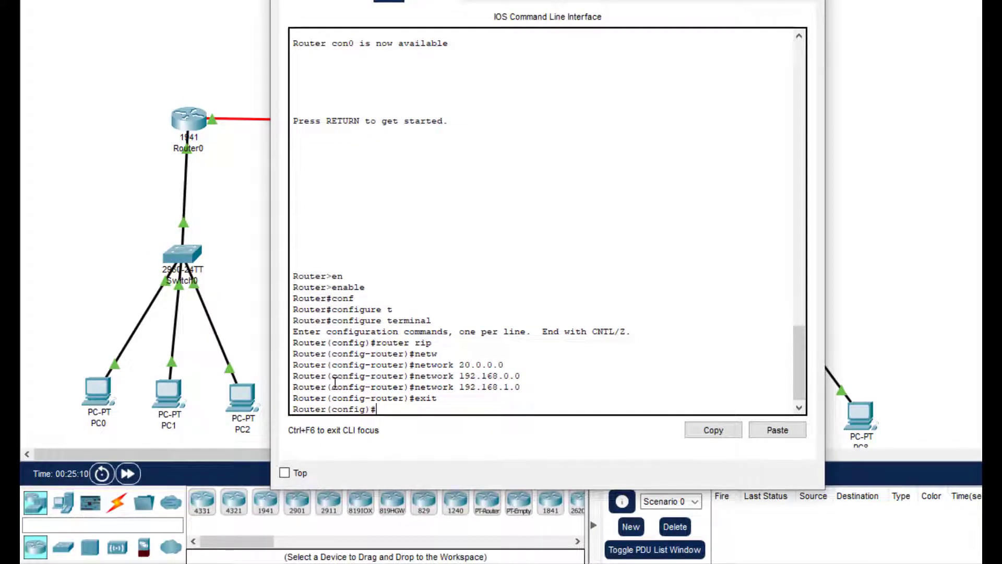
Step: Close Router1's window, open Router2's command line and exit interface configuration to global configuration mode
{"action": "left_click", "coordinate": [813, 2]}
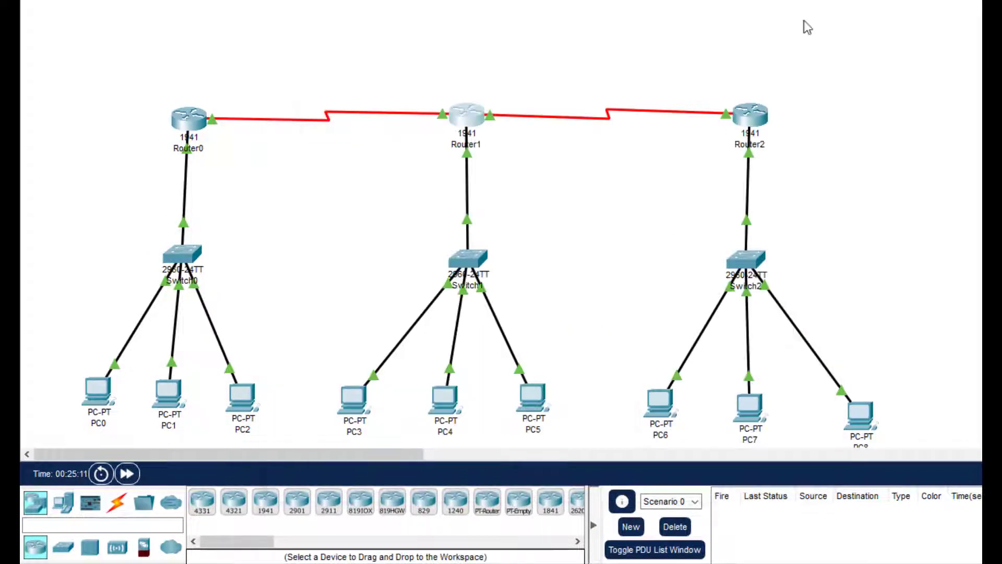
{"action": "left_click", "coordinate": [757, 123]}
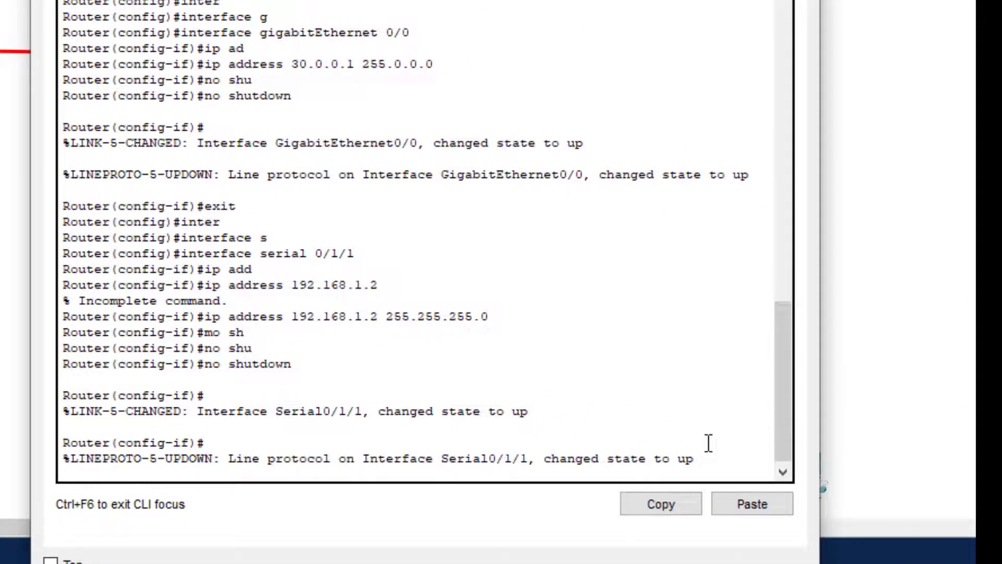
{"action": "key", "text": "Return"}
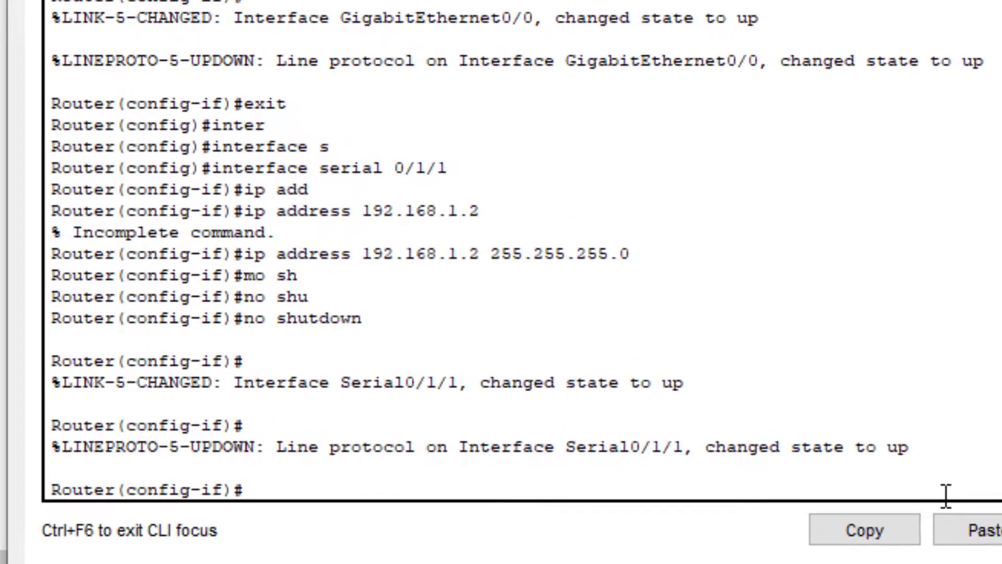
{"action": "type", "text": "exit"}
{"action": "key", "text": "Return"}
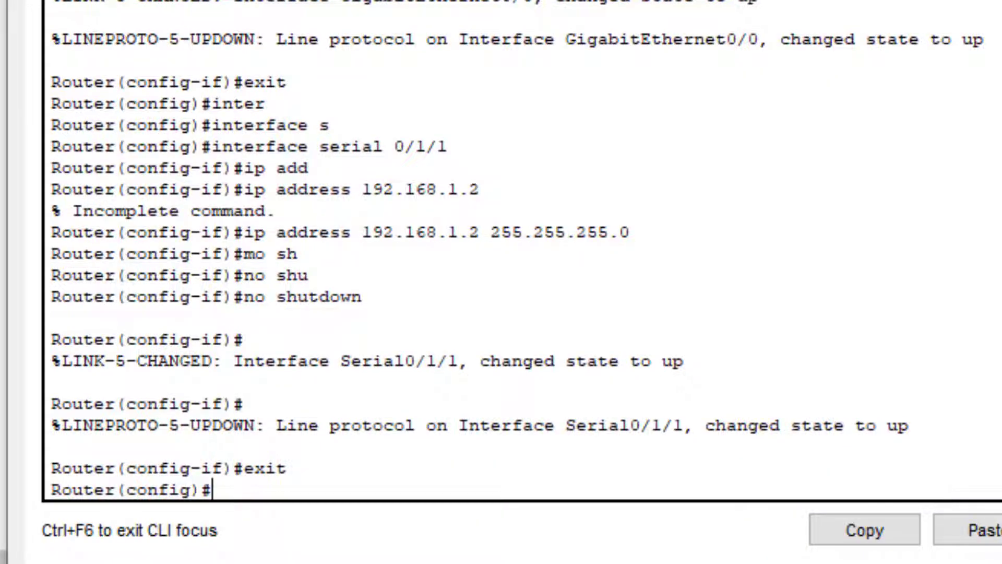
Step: Enter RIP configuration on Router2 with router rip and add network 30.0.0.0
{"action": "left_click_drag", "start_coordinate": [212, 489], "coordinate": [62, 504]}
{"action": "left_click", "coordinate": [226, 488]}
{"action": "type", "text": "rou"}
{"action": "key", "text": "Tab"}
{"action": "type", "text": "rip"}
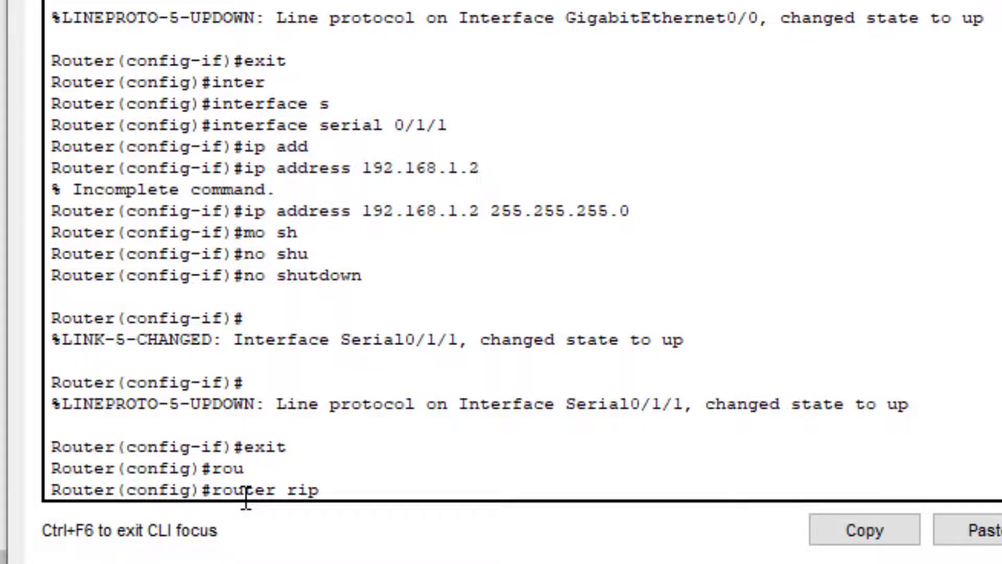
{"action": "key", "text": "Return"}
{"action": "type", "text": "netw"}
{"action": "key", "text": "Tab"}
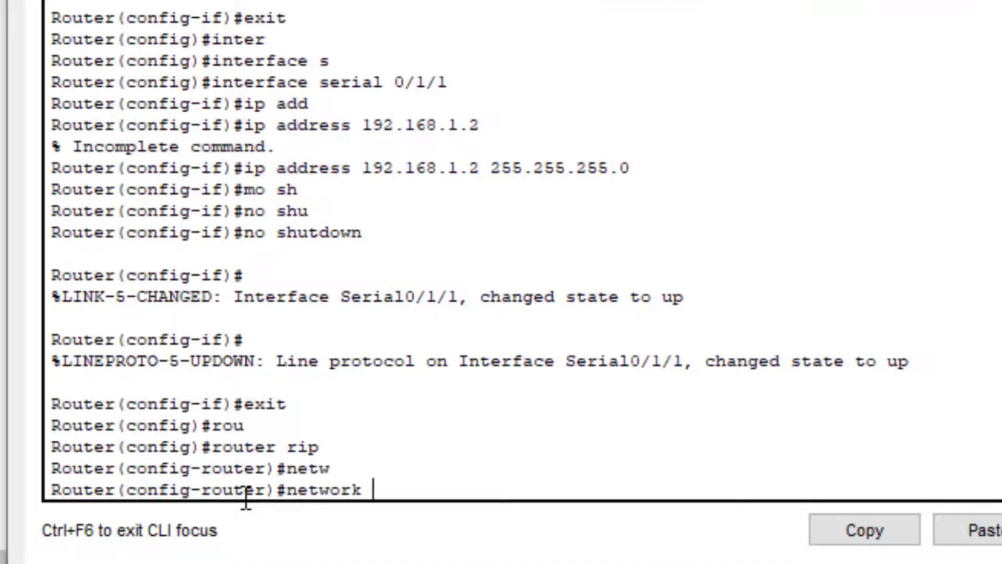
{"action": "type", "text": "30.0.0.0"}
{"action": "key", "text": "Return"}
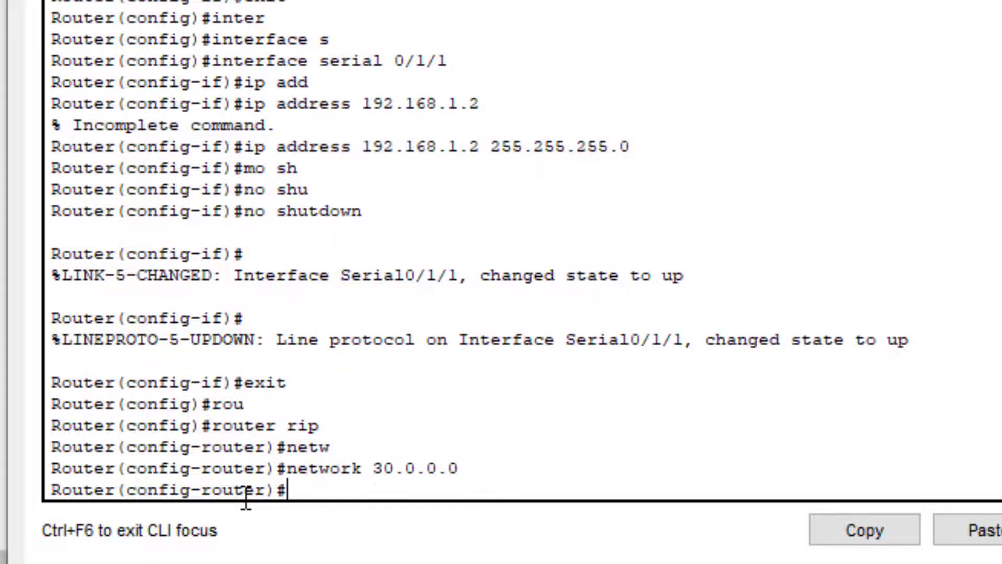
Step: Add network 192.168.1.0 to Router2's RIP configuration
{"action": "key", "text": "Up"}
{"action": "key", "text": "BackSpace"}
{"action": "key", "text": "BackSpace"}
{"action": "key", "text": "BackSpace"}
{"action": "key", "text": "BackSpace"}
{"action": "key", "text": "BackSpace"}
{"action": "key", "text": "BackSpace"}
{"action": "key", "text": "BackSpace"}
{"action": "key", "text": "BackSpace"}
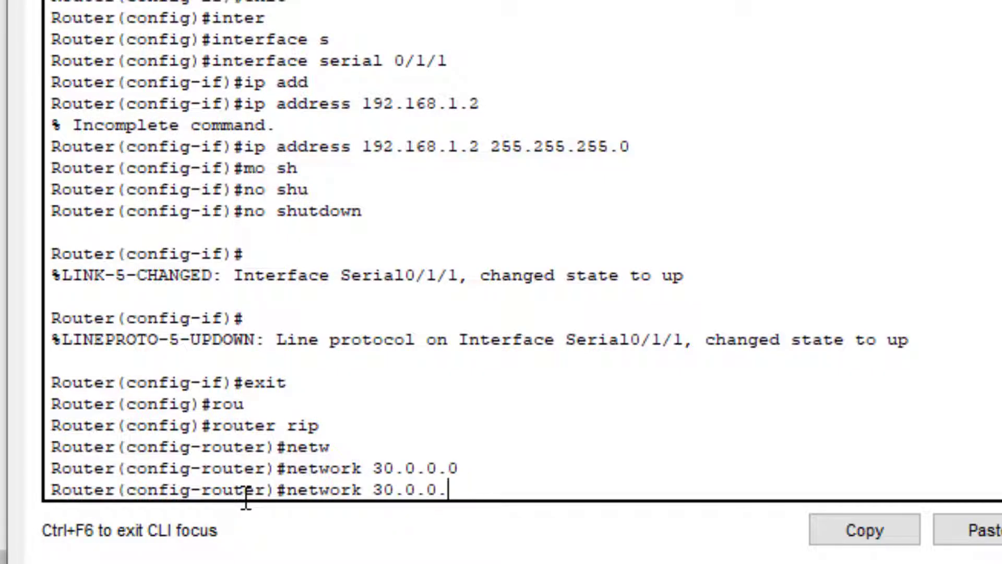
{"action": "type", "text": "192.168.1.0"}
{"action": "key", "text": "Return"}
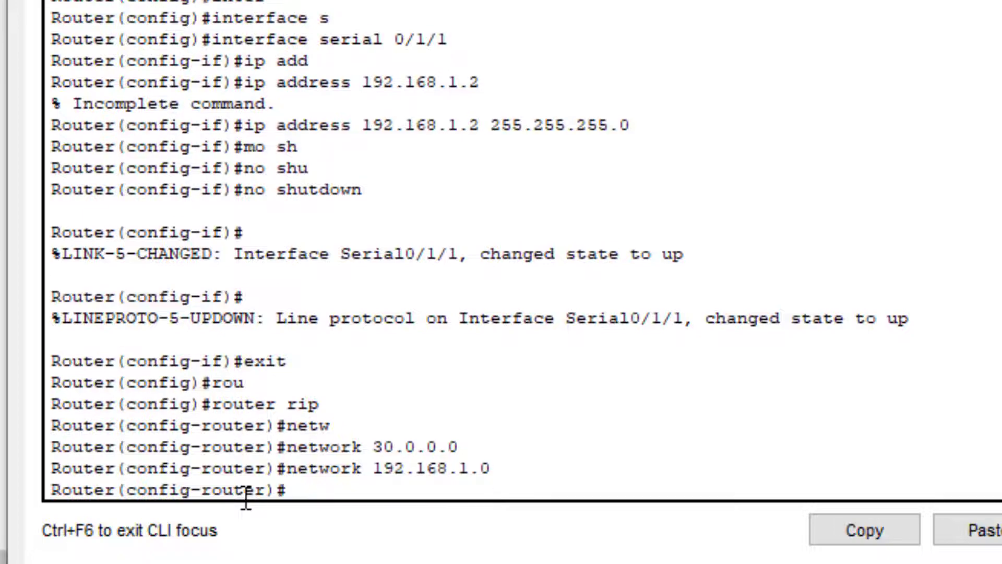
Step: Leave RIP configuration mode on Router2 with the exit command
{"action": "type", "text": "exdit"}
{"action": "key", "text": "Return"}
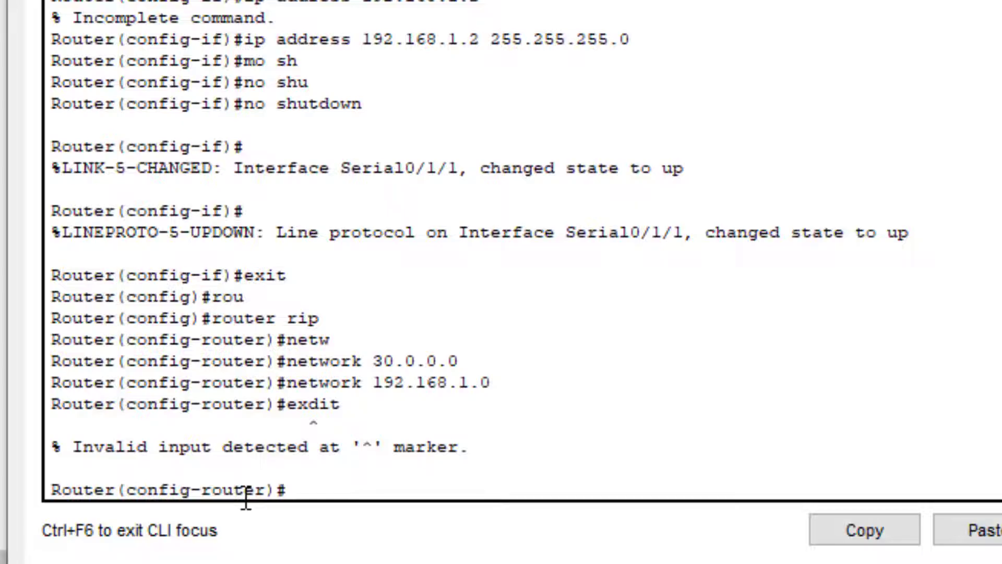
{"action": "type", "text": "ex"}
{"action": "key", "text": "Tab"}
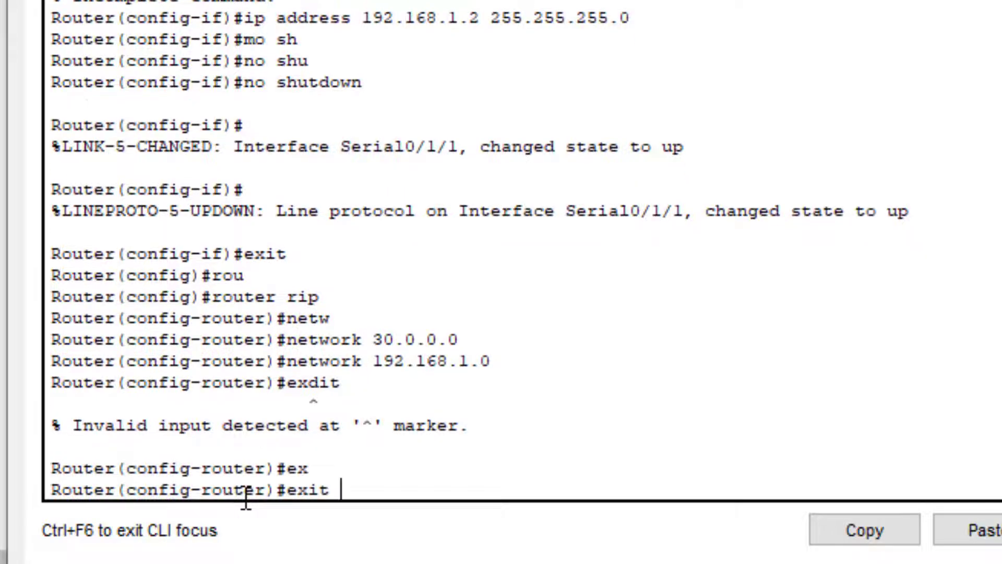
{"action": "key", "text": "Return"}
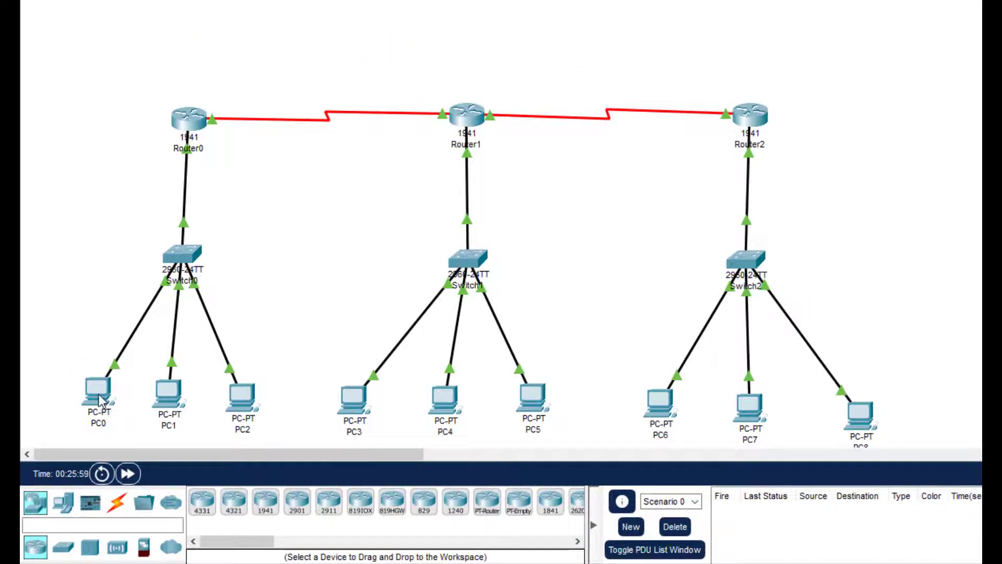
Step: Ping 30.0.0.4 again from PC0's command prompt, highlight the replies and close PC0's window
{"action": "left_click", "coordinate": [101, 400]}
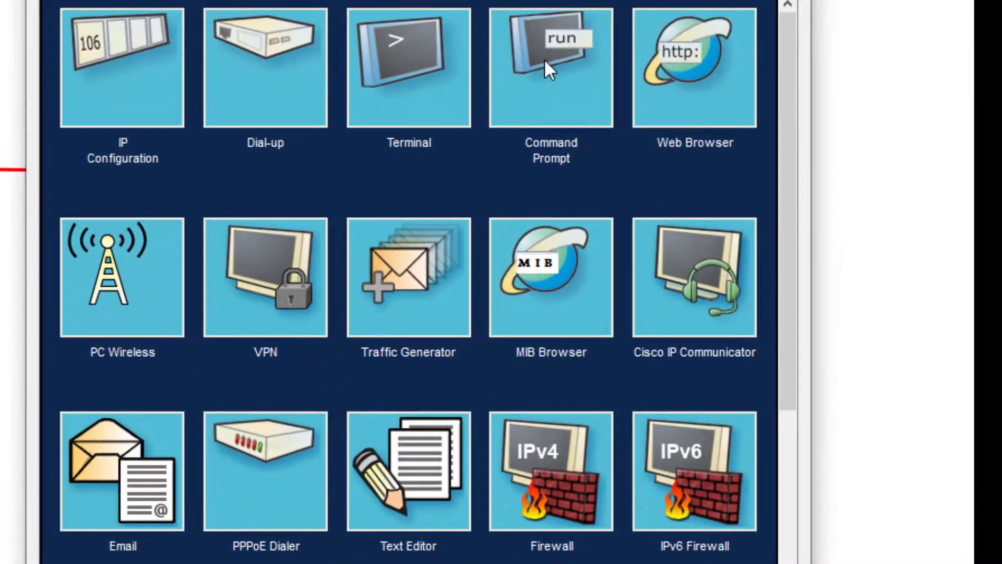
{"action": "left_click", "coordinate": [544, 59]}
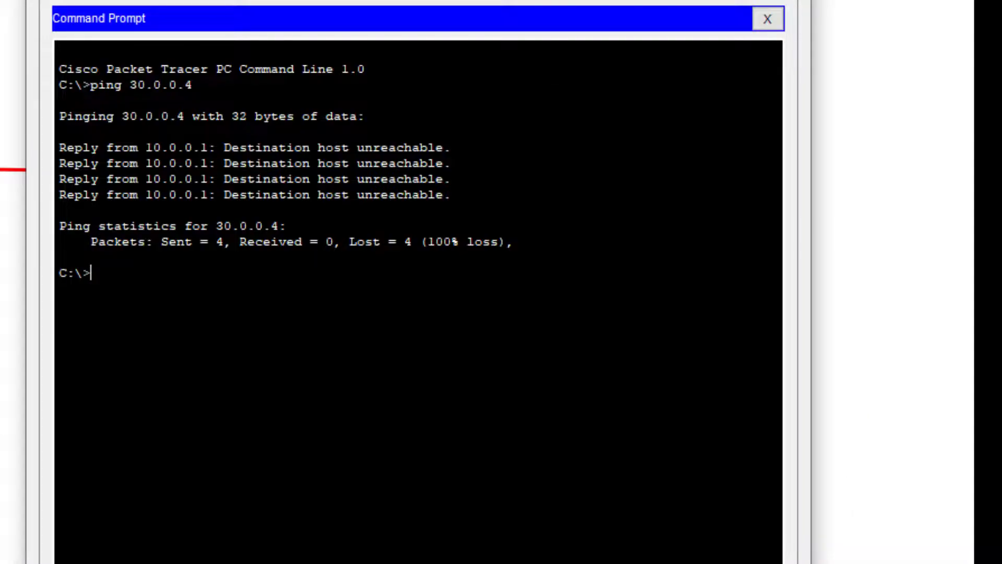
{"action": "key", "text": "Up"}
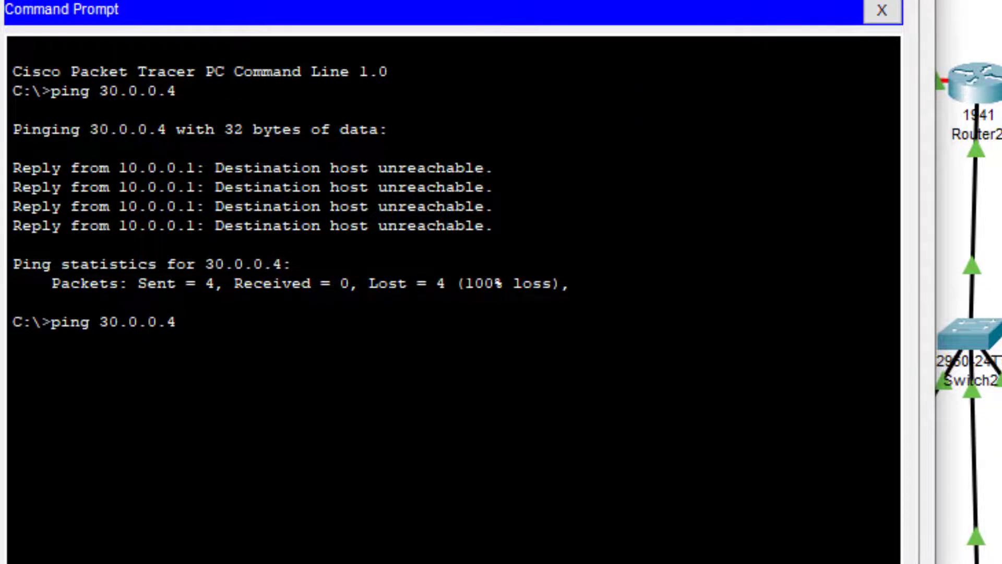
{"action": "key", "text": "Return"}
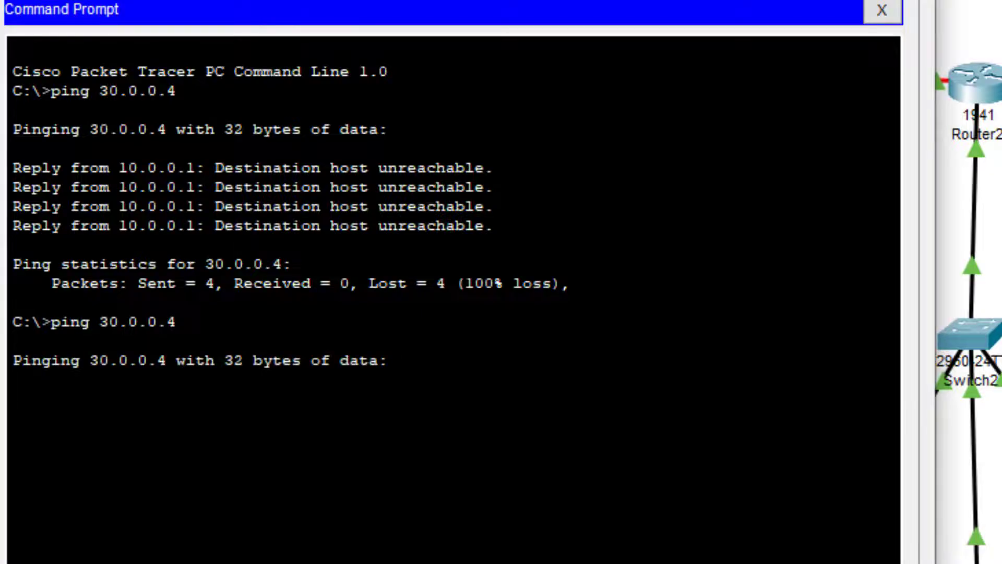
{"action": "left_click_drag", "start_coordinate": [470, 9], "coordinate": [503, 0]}
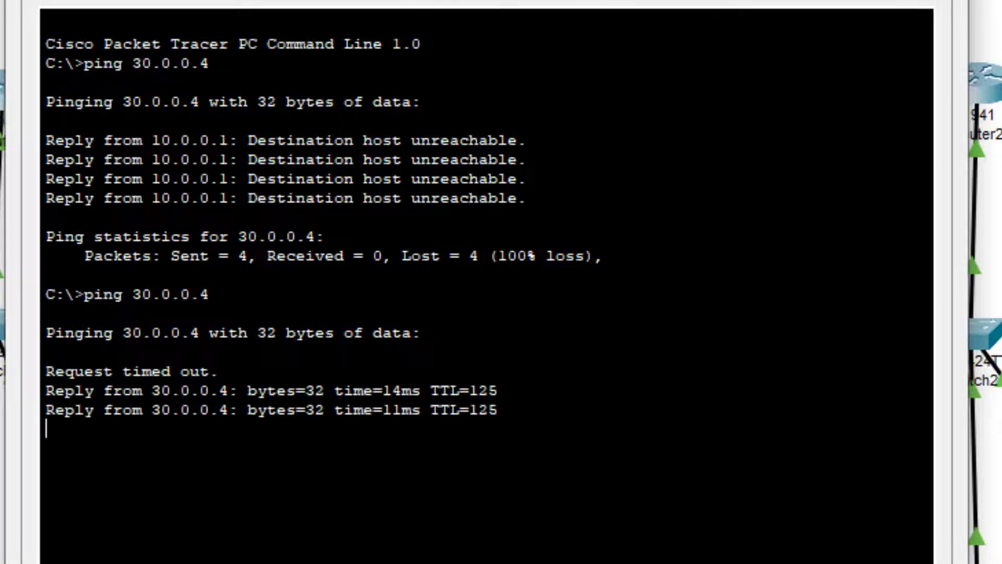
{"action": "left_click_drag", "start_coordinate": [498, 429], "coordinate": [51, 399]}
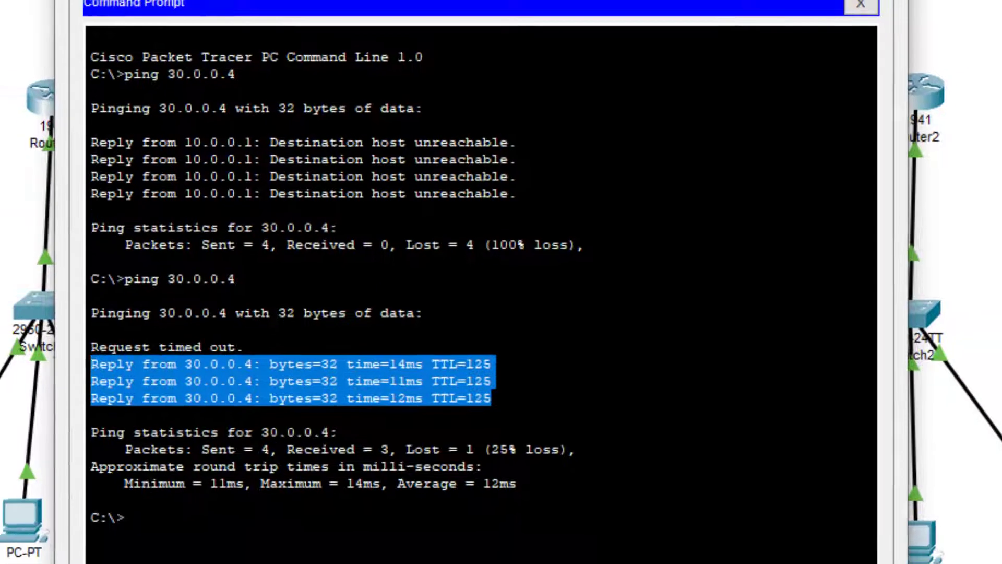
{"action": "left_click", "coordinate": [955, 1]}
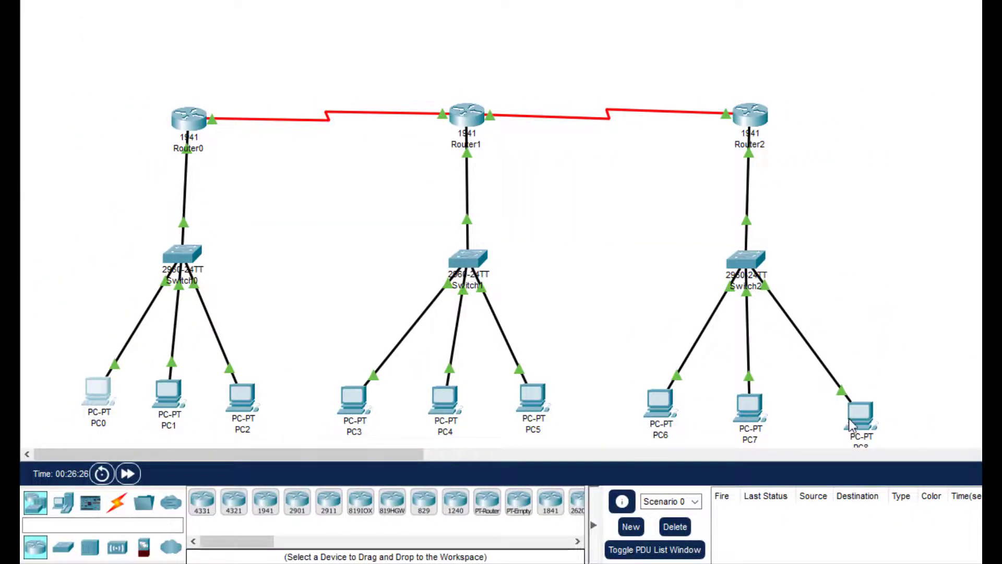
Step: Open PC8's command prompt and ping 10.0.0.2 to test connectivity to the first network
{"action": "left_click_drag", "start_coordinate": [853, 414], "coordinate": [846, 402]}
{"action": "left_click", "coordinate": [846, 402]}
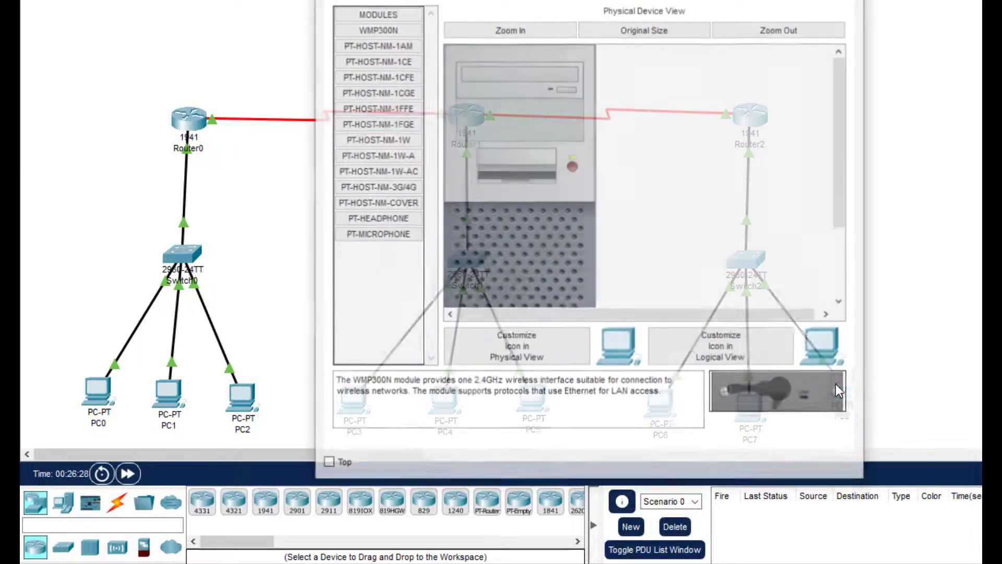
{"action": "left_click", "coordinate": [470, 1]}
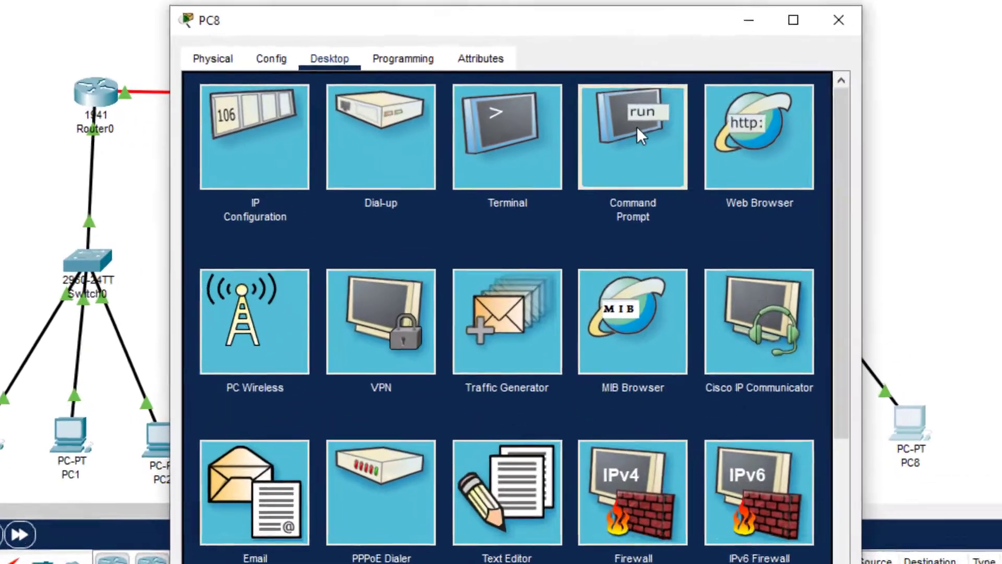
{"action": "left_click", "coordinate": [685, 49]}
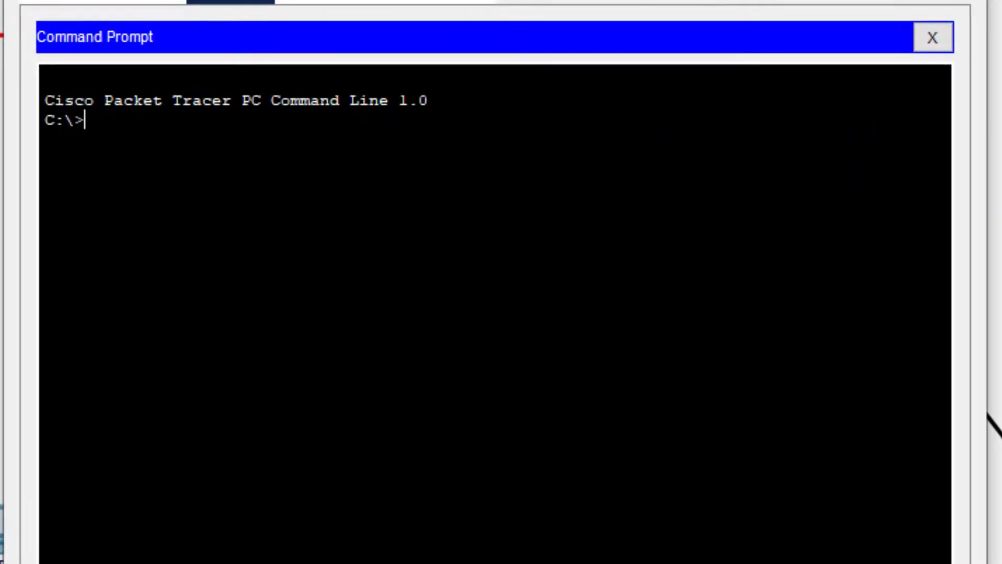
{"action": "type", "text": "ping 10.0 0.2"}
{"action": "key", "text": "Return"}
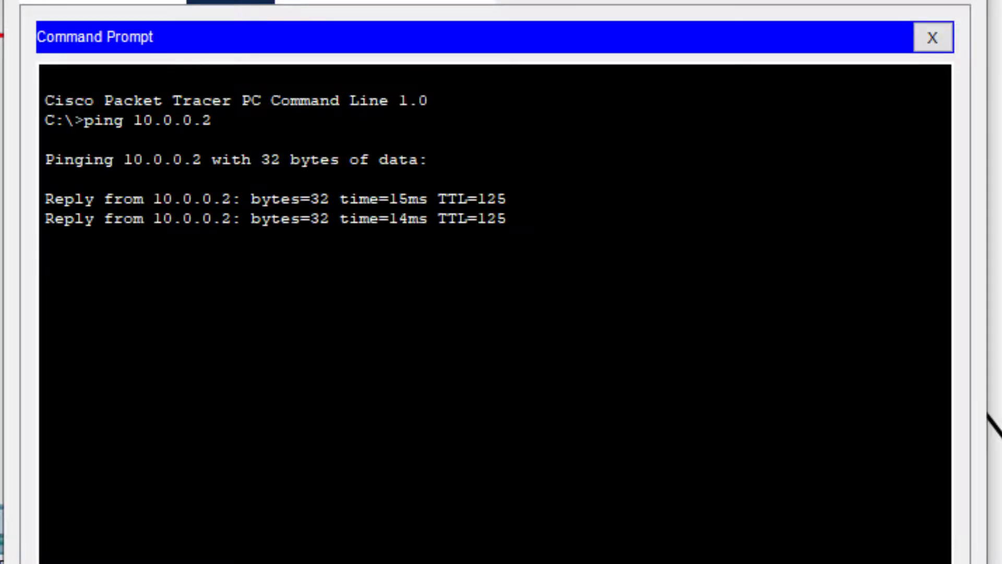